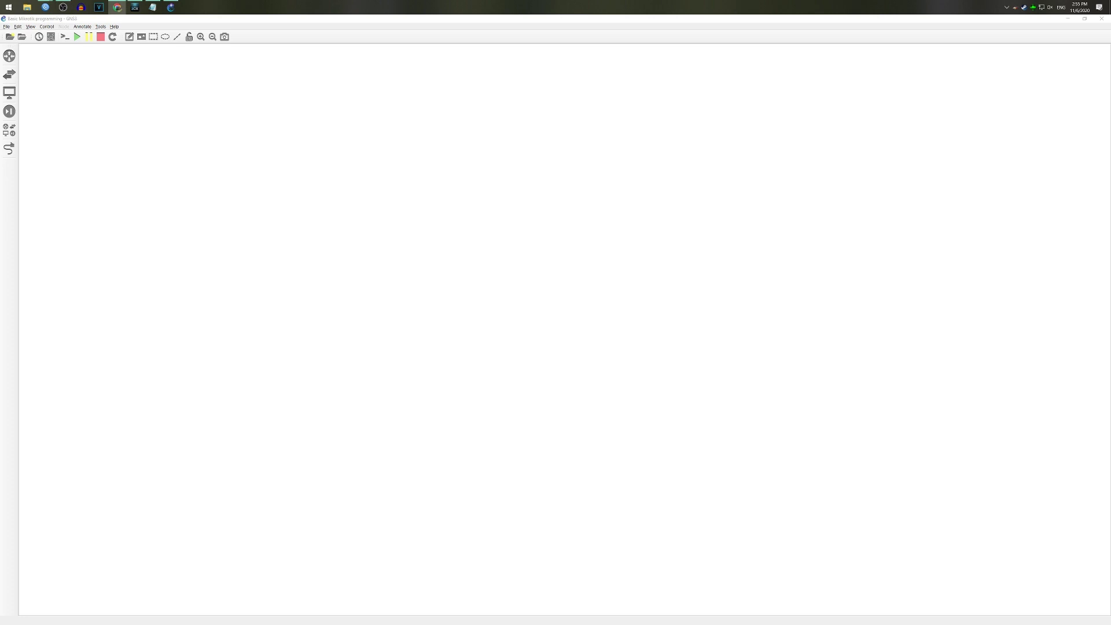
# Switch to Chrome and search for raccoon images in a new tab.
pyautogui.click(117, 7)
pyautogui.moveTo(629, 166); pyautogui.dragTo(650, 15)
pyautogui.doubleClick(104, 20)
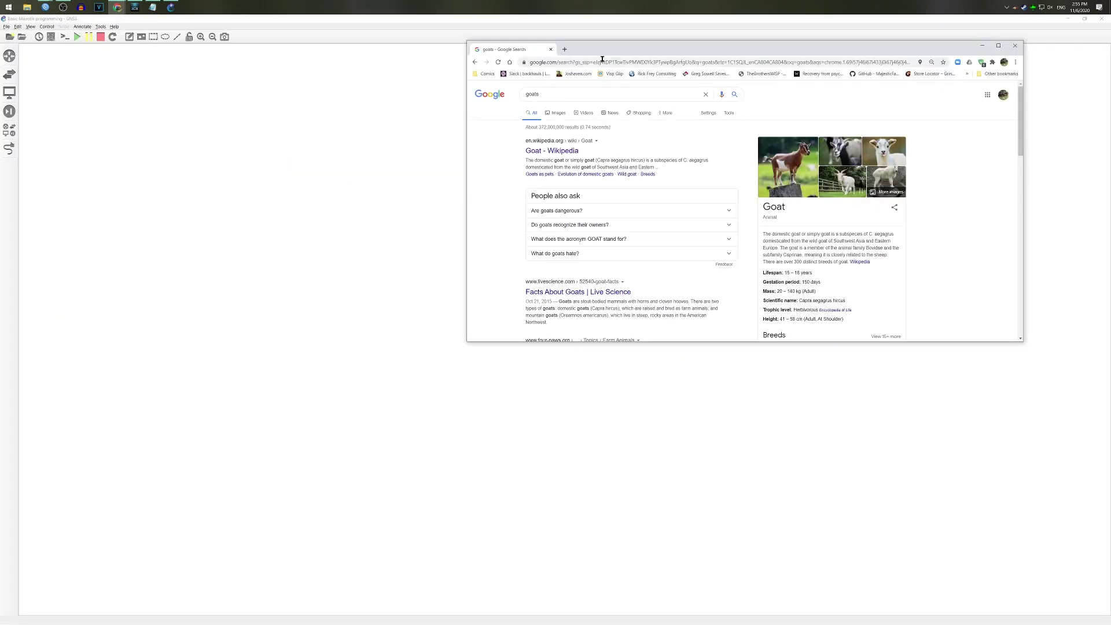
pyautogui.click(651, 49)
pyautogui.write('raccoon')
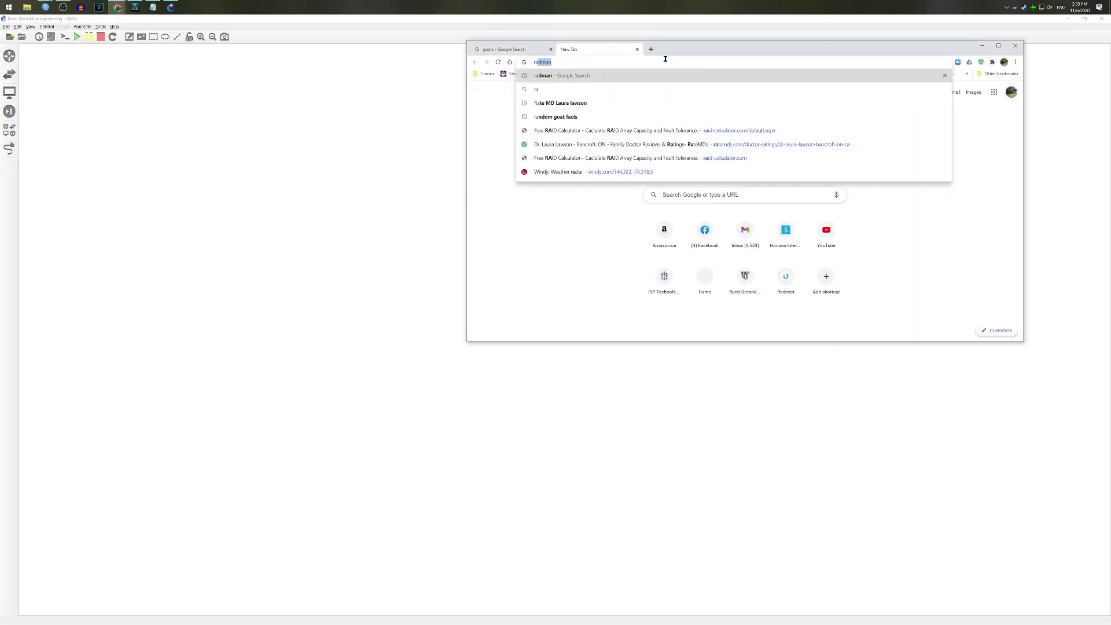
pyautogui.press('Return')
pyautogui.click(554, 113)
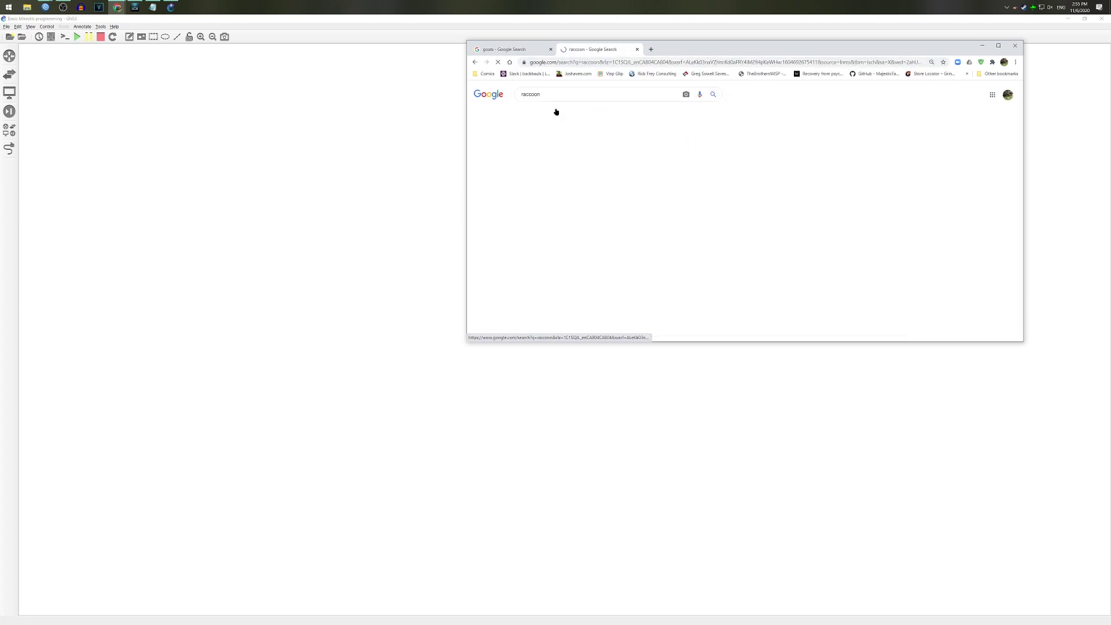
# Detach the raccoon results into a separate browser window, reposition the goat search window, and close both windows.
pyautogui.moveTo(590, 49); pyautogui.dragTo(639, 305)
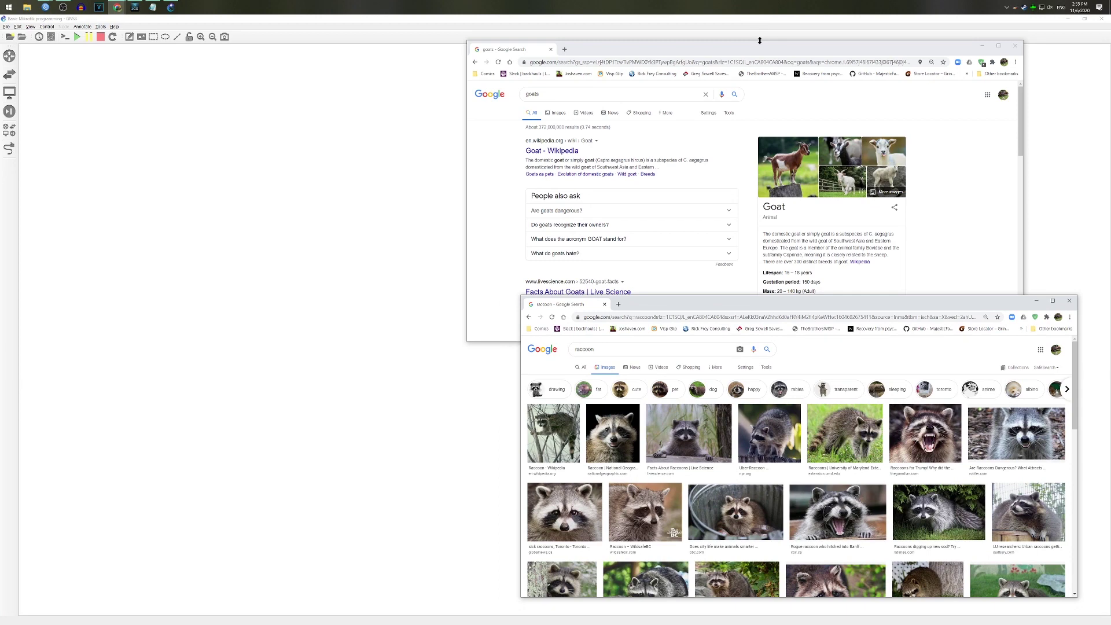
pyautogui.moveTo(760, 45); pyautogui.dragTo(830, 22)
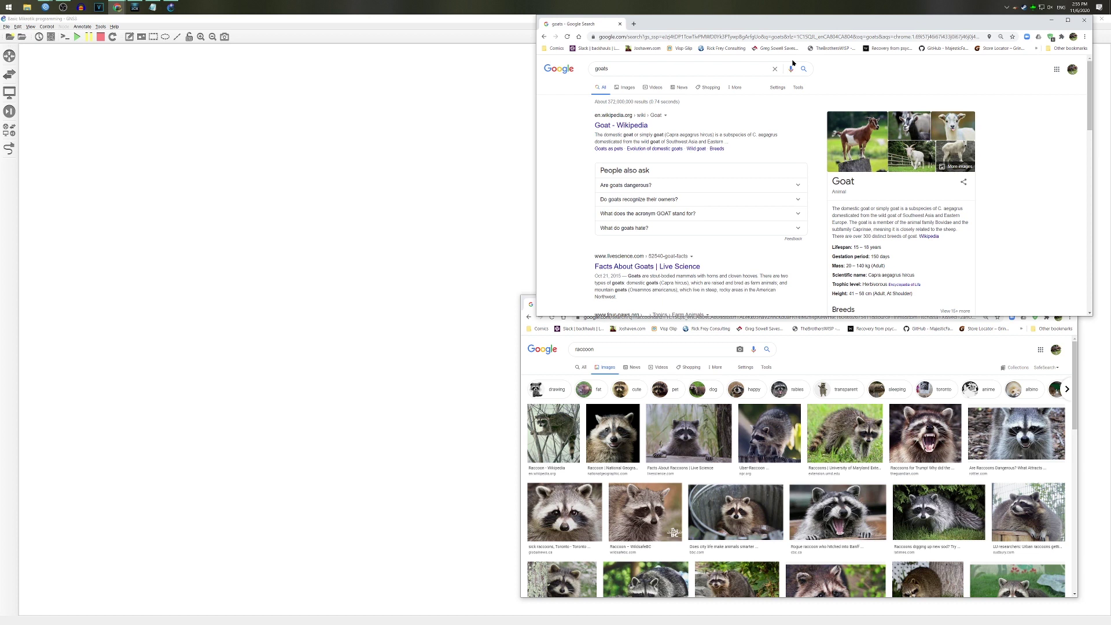
pyautogui.hotkey('ctrl', 'w')
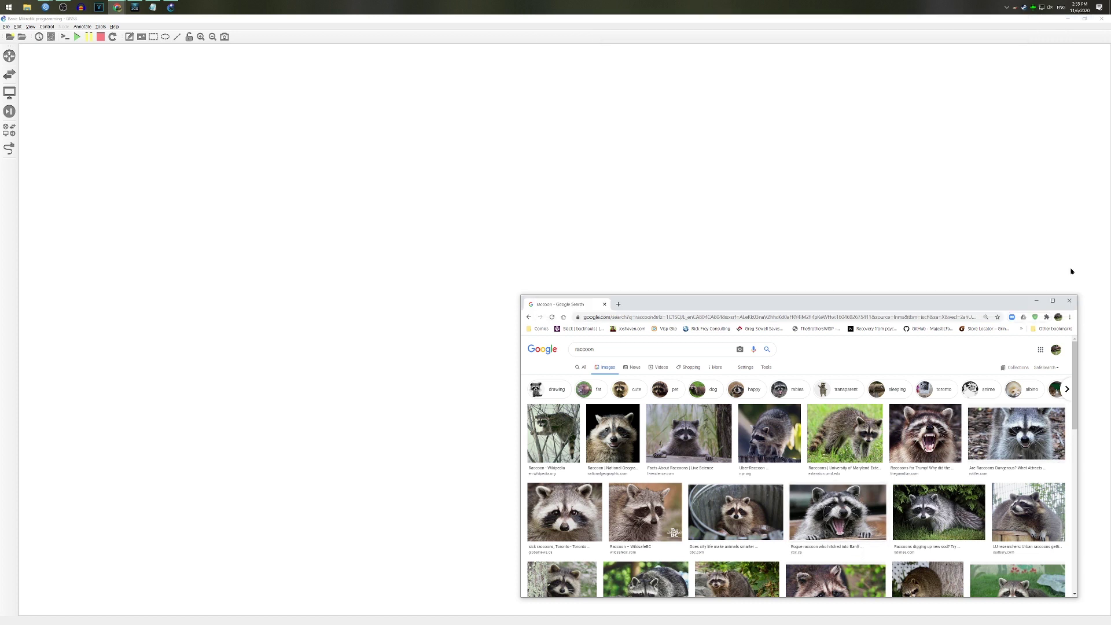
pyautogui.click(1068, 302)
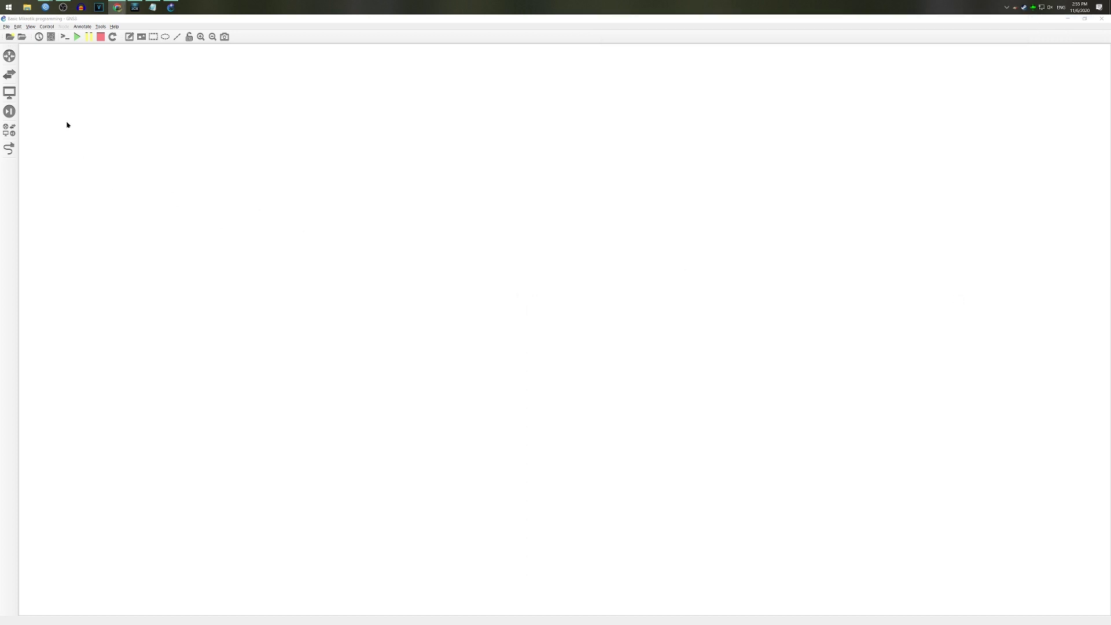
# Add a Cloud and a MikroTik CHR router to the GNS3 workspace, placing the cloud beside the router.
pyautogui.click(9, 130)
pyautogui.moveTo(35, 81); pyautogui.dragTo(120, 69)
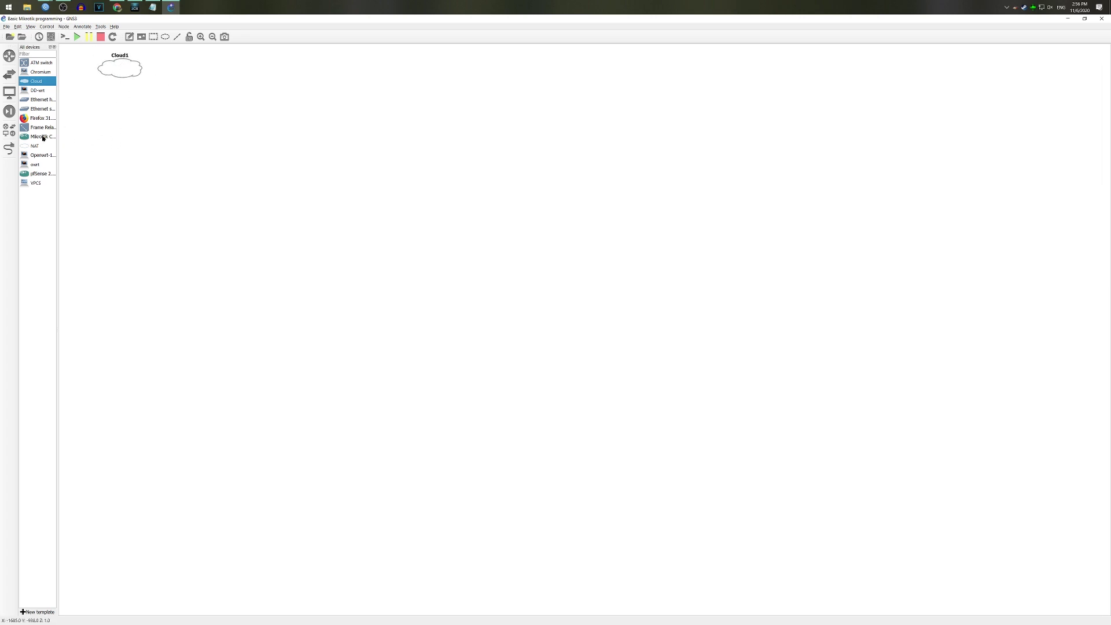
pyautogui.moveTo(43, 137); pyautogui.dragTo(344, 154)
pyautogui.moveTo(133, 74); pyautogui.dragTo(251, 169)
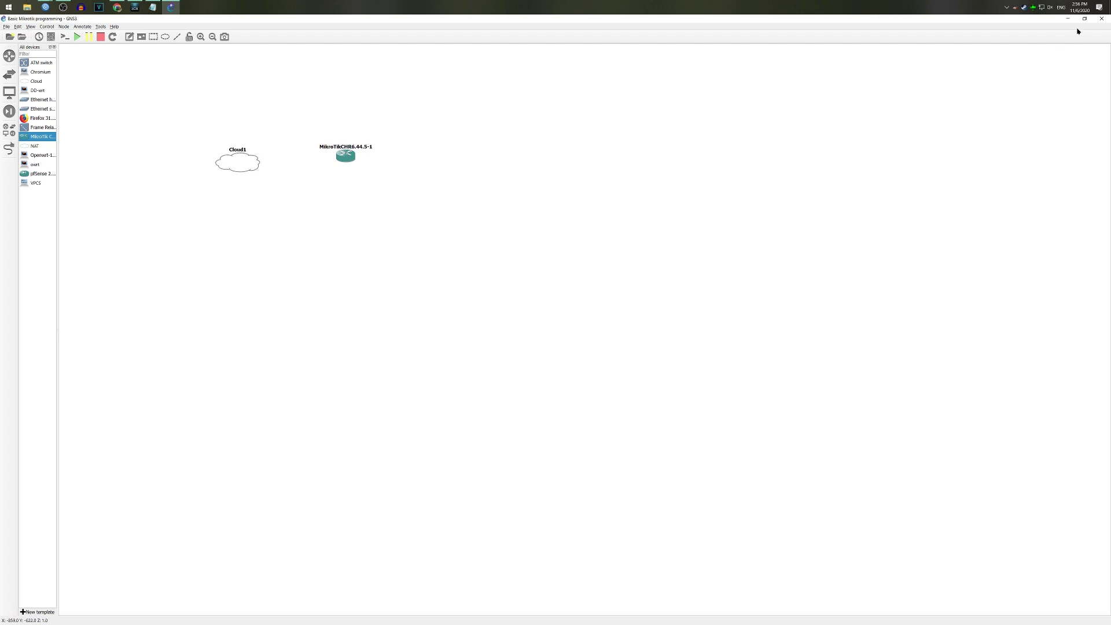
# Restore the GNS3 window to the upper part of the screen and bring up WinBox below it.
pyautogui.click(1084, 18)
pyautogui.moveTo(684, 119); pyautogui.dragTo(281, 28)
pyautogui.moveTo(555, 316); pyautogui.dragTo(1108, 298)
pyautogui.click(45, 7)
pyautogui.moveTo(377, 151); pyautogui.dragTo(227, 313)
# Shrink the GNS3 window's height to clear WinBox and reposition the cloud and router within its visible canvas.
pyautogui.click(351, 223)
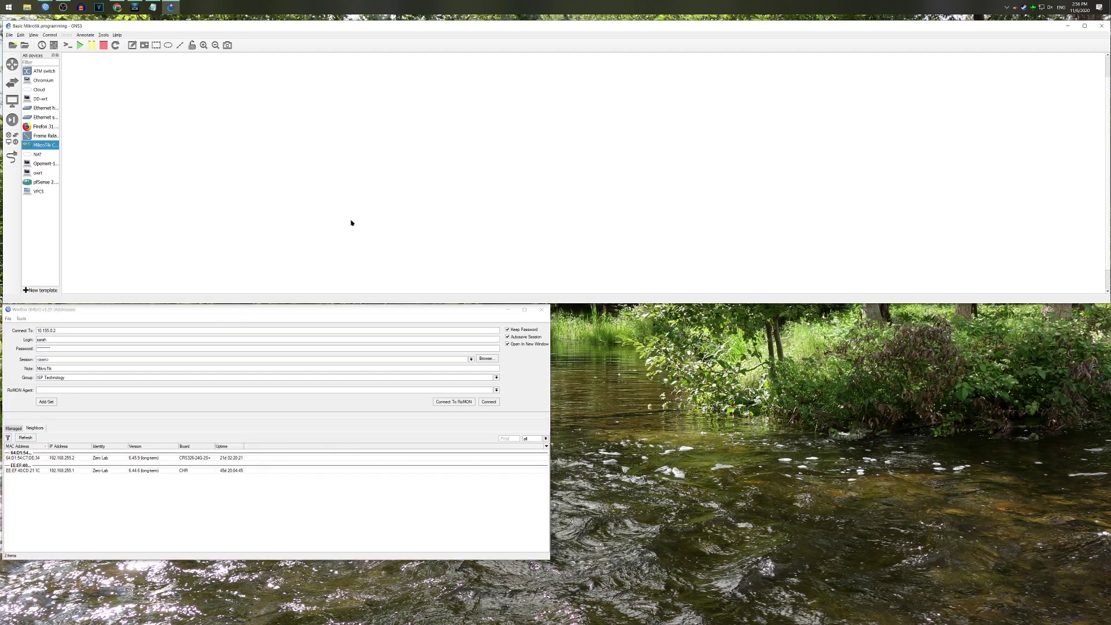
pyautogui.click(1107, 240)
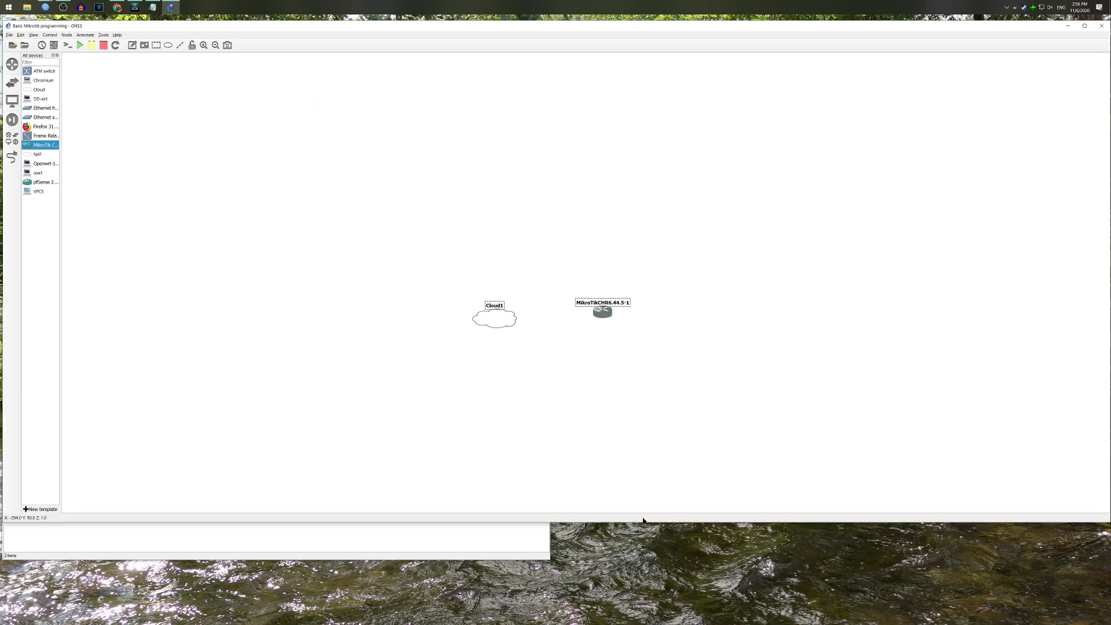
pyautogui.moveTo(642, 520); pyautogui.dragTo(643, 227)
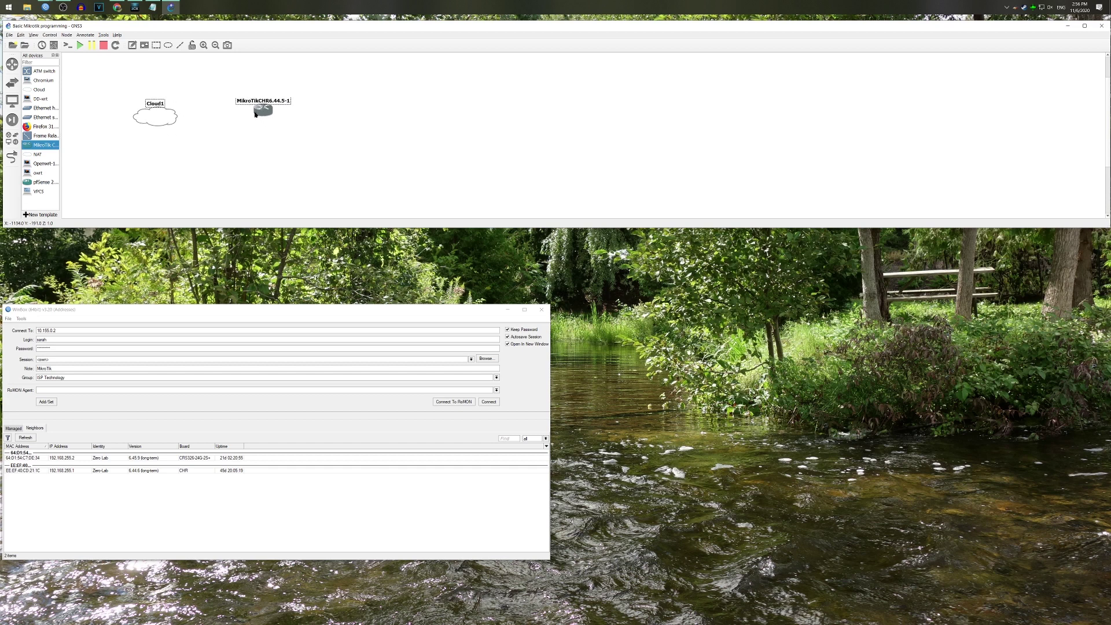
pyautogui.click(194, 101)
pyautogui.moveTo(226, 99); pyautogui.dragTo(250, 111)
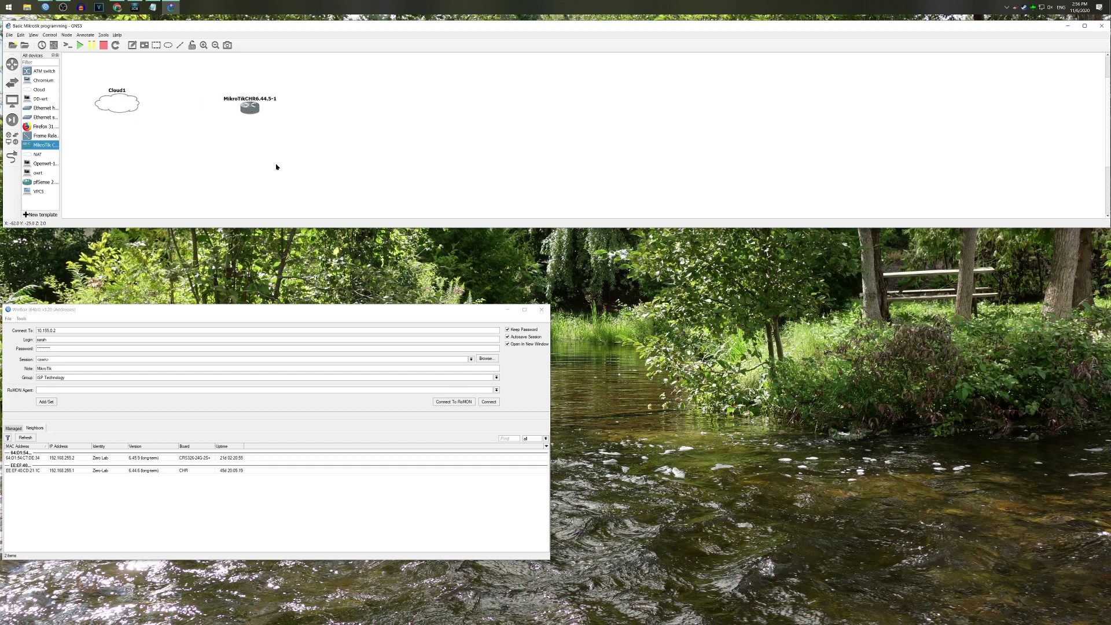
# Configure the MikroTik router node with the name Tacogoat-GW0 and five network adapters.
pyautogui.rightClick(253, 111)
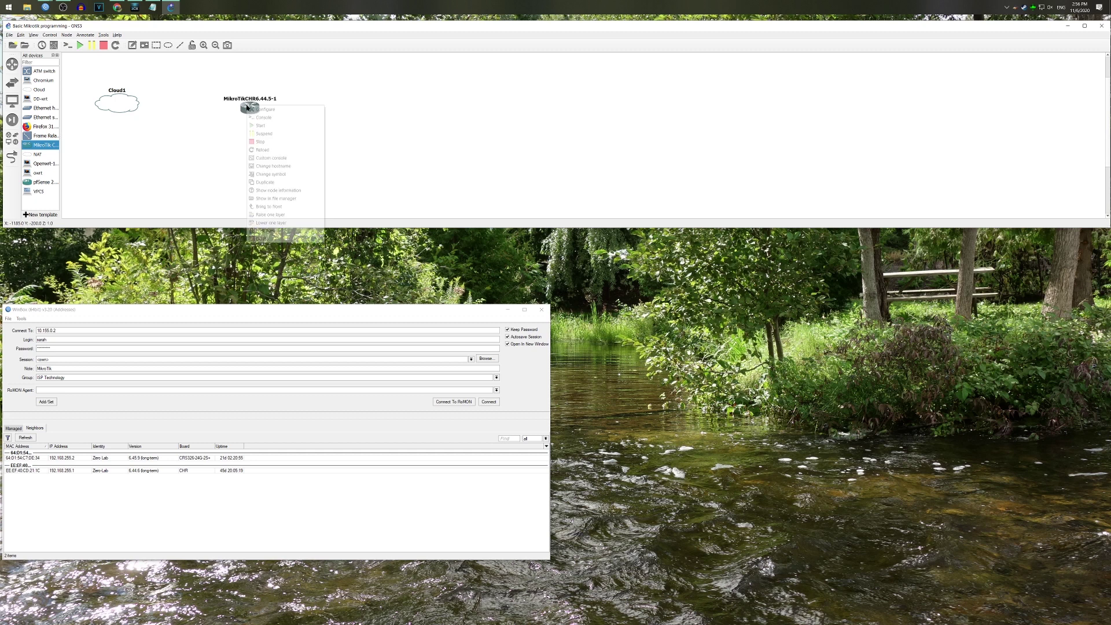
pyautogui.click(254, 110)
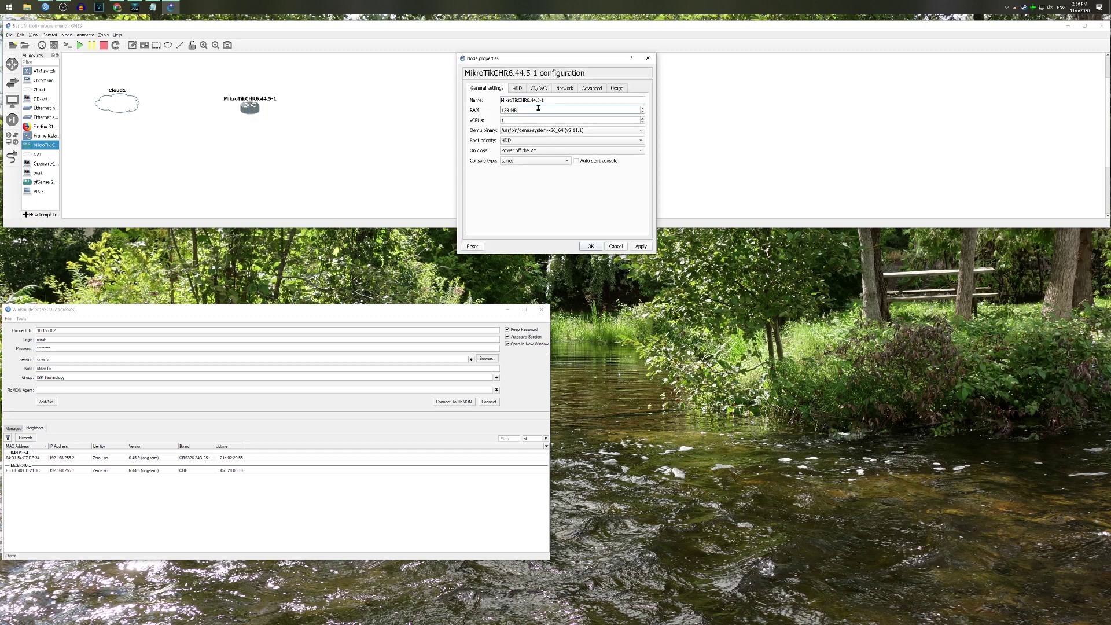
pyautogui.tripleClick(538, 100)
pyautogui.write('Tacogoat-GW)')
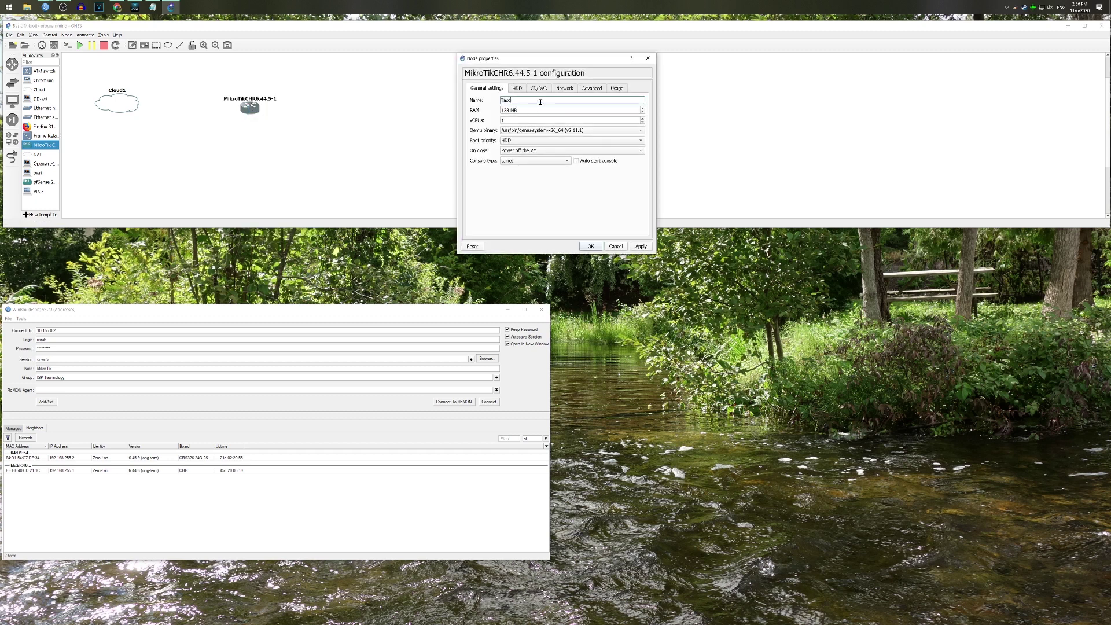
pyautogui.click(563, 90)
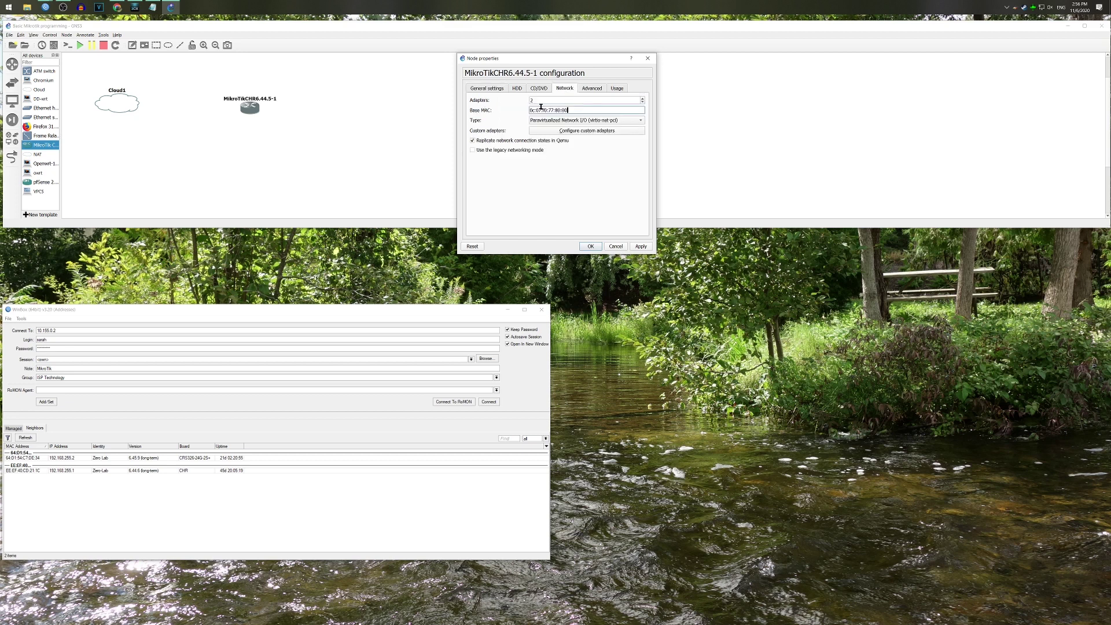
pyautogui.press('Return')
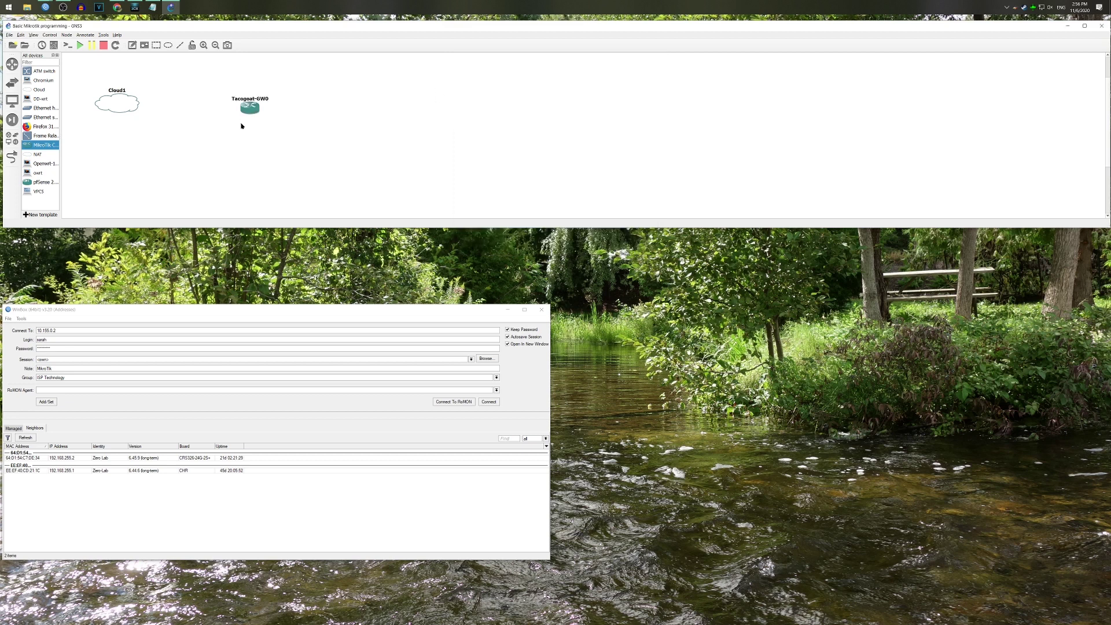
# Align the Tacogoat-GW0 router with Cloud1, link the two nodes, and start the topology.
pyautogui.moveTo(250, 110); pyautogui.dragTo(270, 102)
pyautogui.click(12, 157)
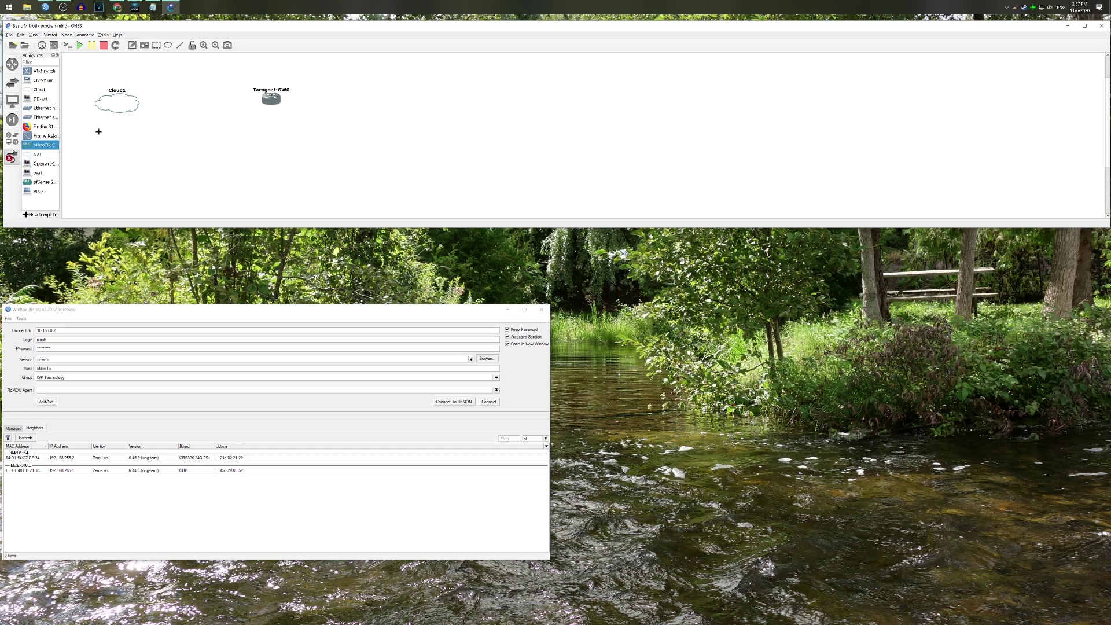
pyautogui.click(116, 104)
pyautogui.click(130, 105)
pyautogui.click(273, 98)
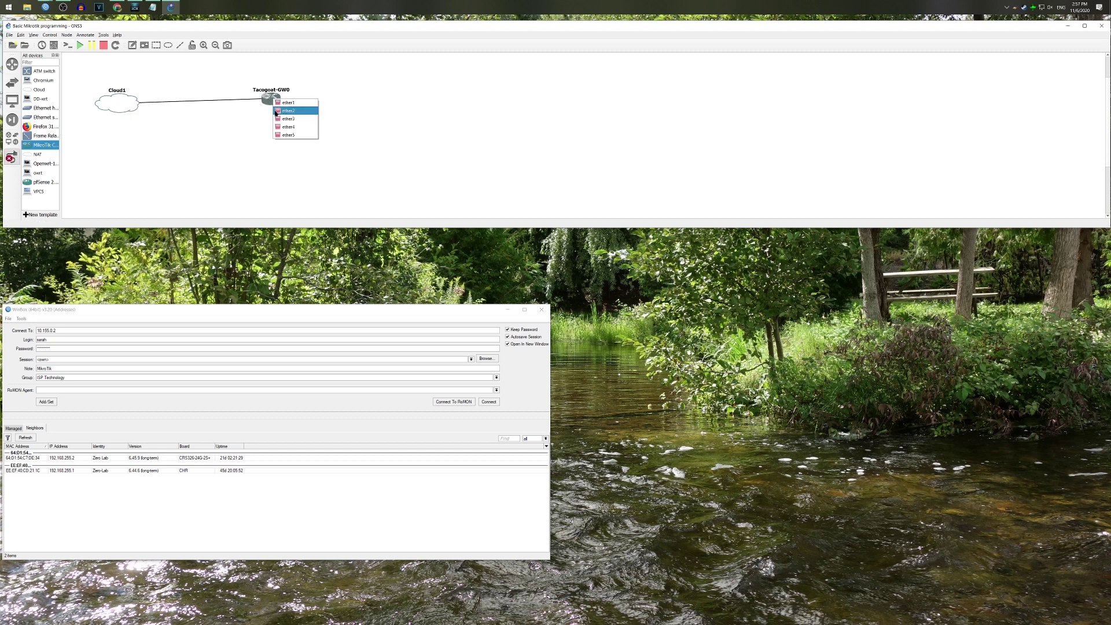
pyautogui.click(289, 109)
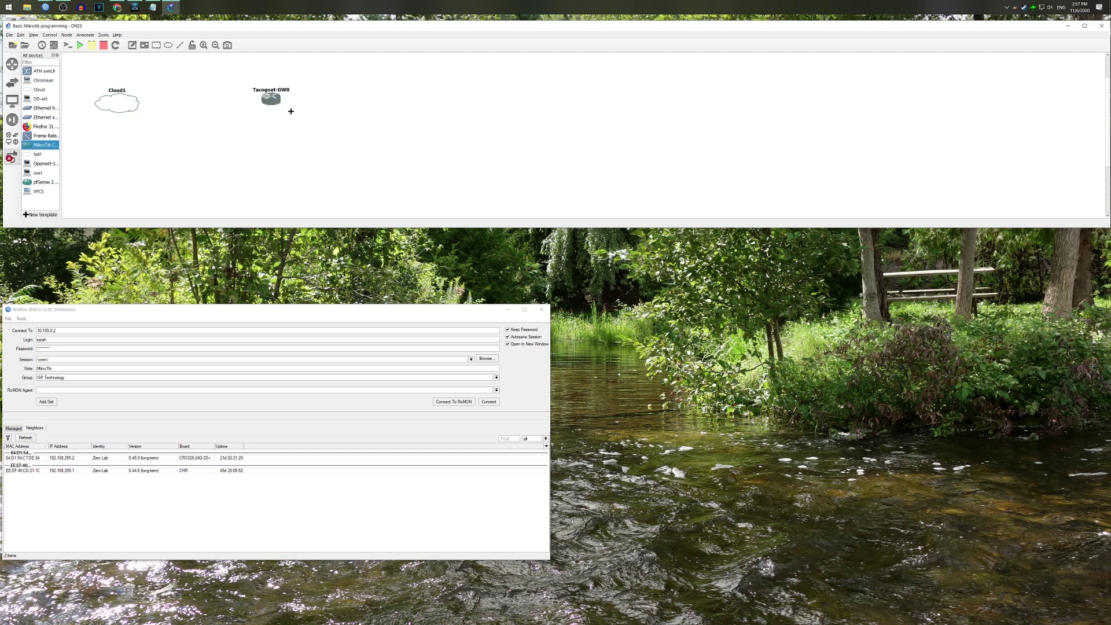
pyautogui.click(81, 45)
# Switch to WinBox, refresh the neighbours, log in to the MikroTik router as admin with a blank password, and maximize its session.
pyautogui.hotkey('alt', 'Tab')
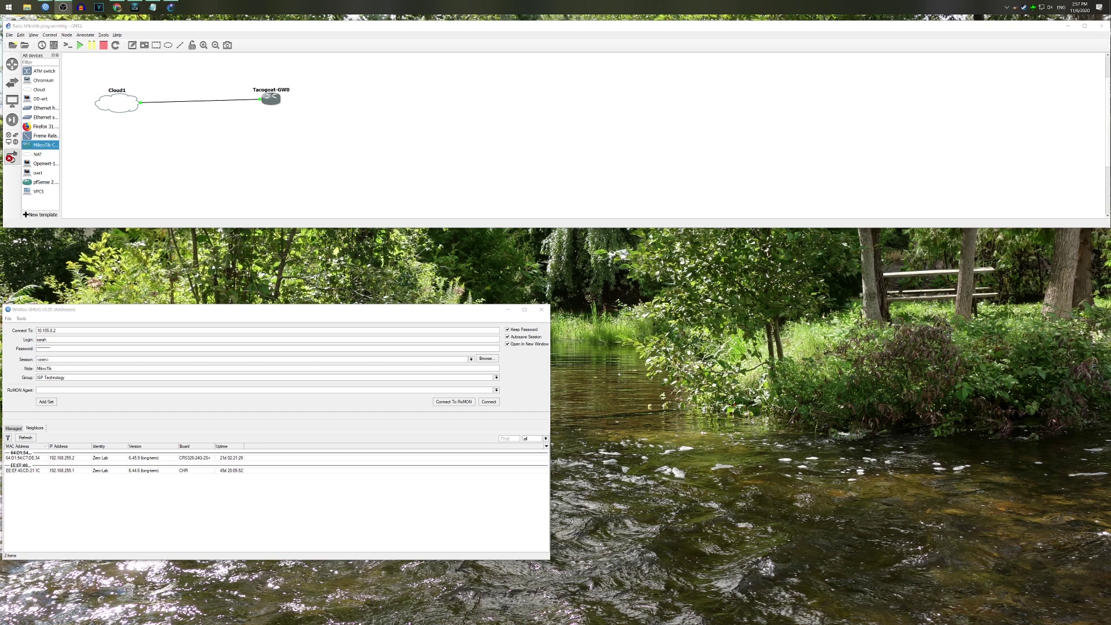
pyautogui.click(120, 485)
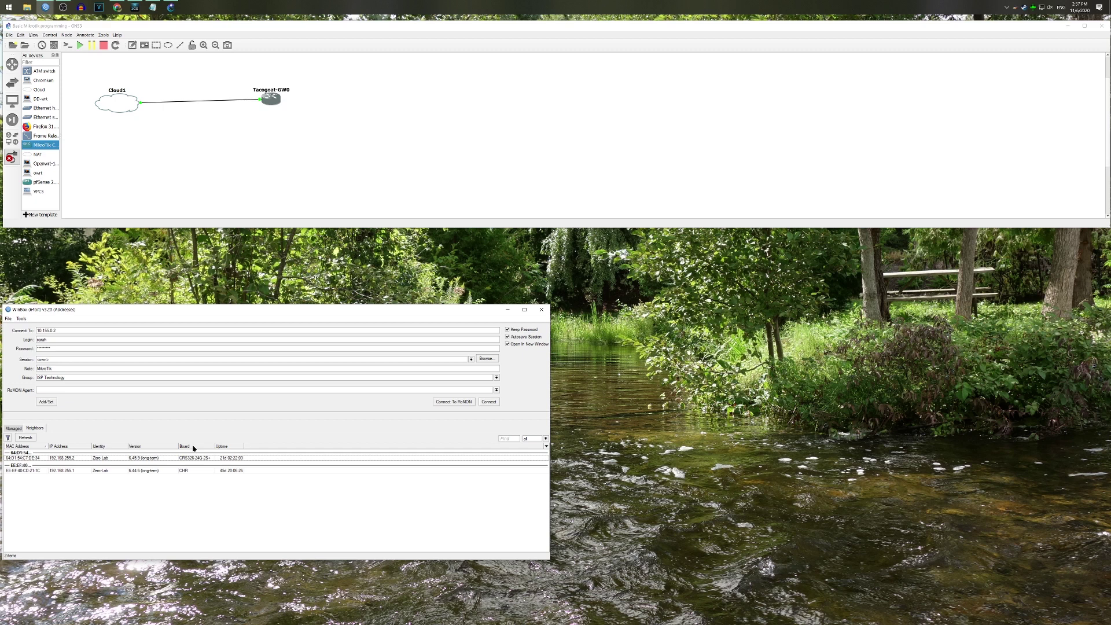
pyautogui.click(26, 438)
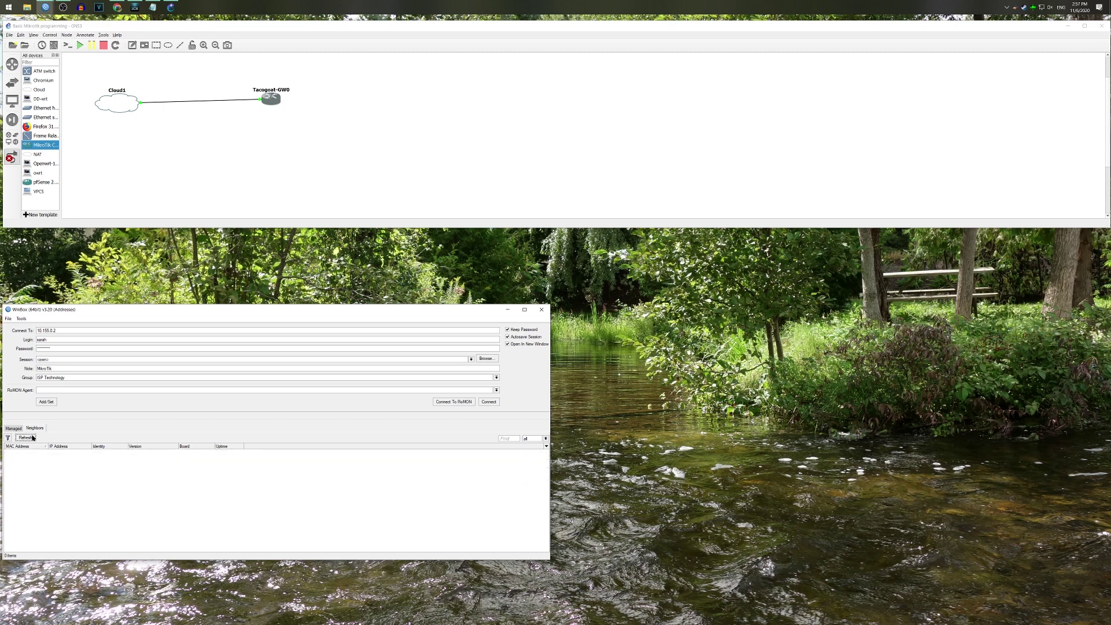
pyautogui.click(122, 451)
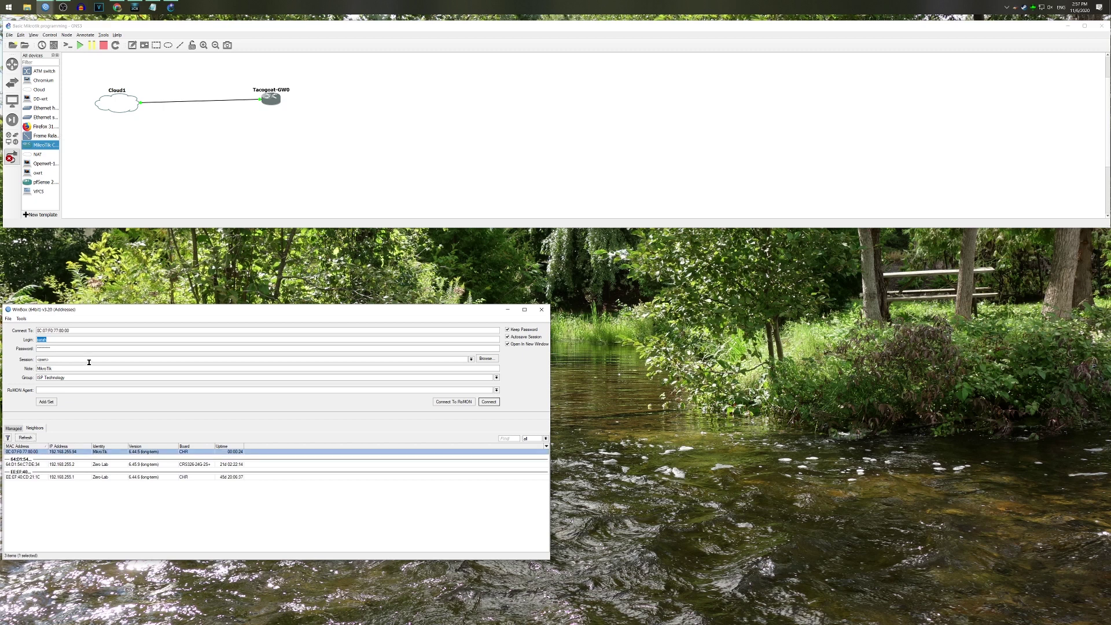
pyautogui.write('ad')
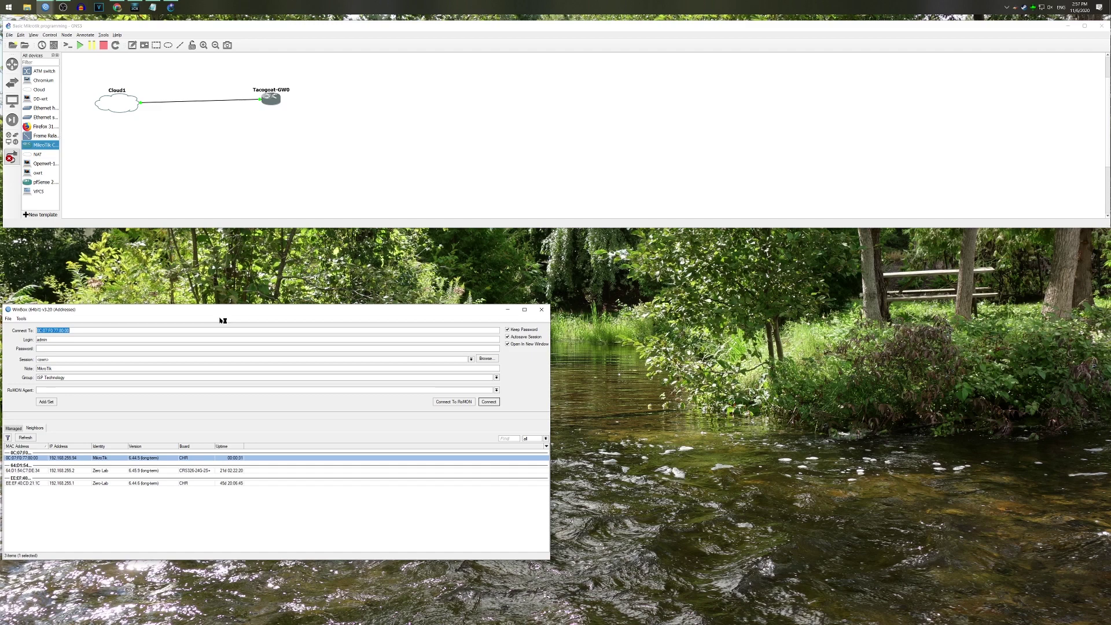
pyautogui.press('Return')
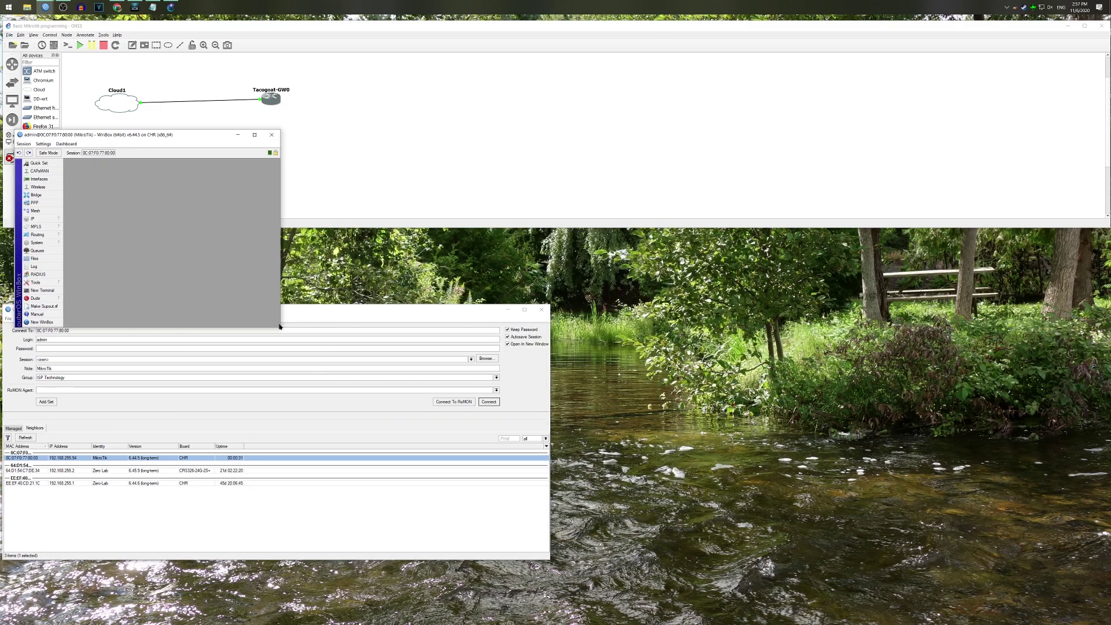
pyautogui.moveTo(280, 326); pyautogui.dragTo(1106, 612)
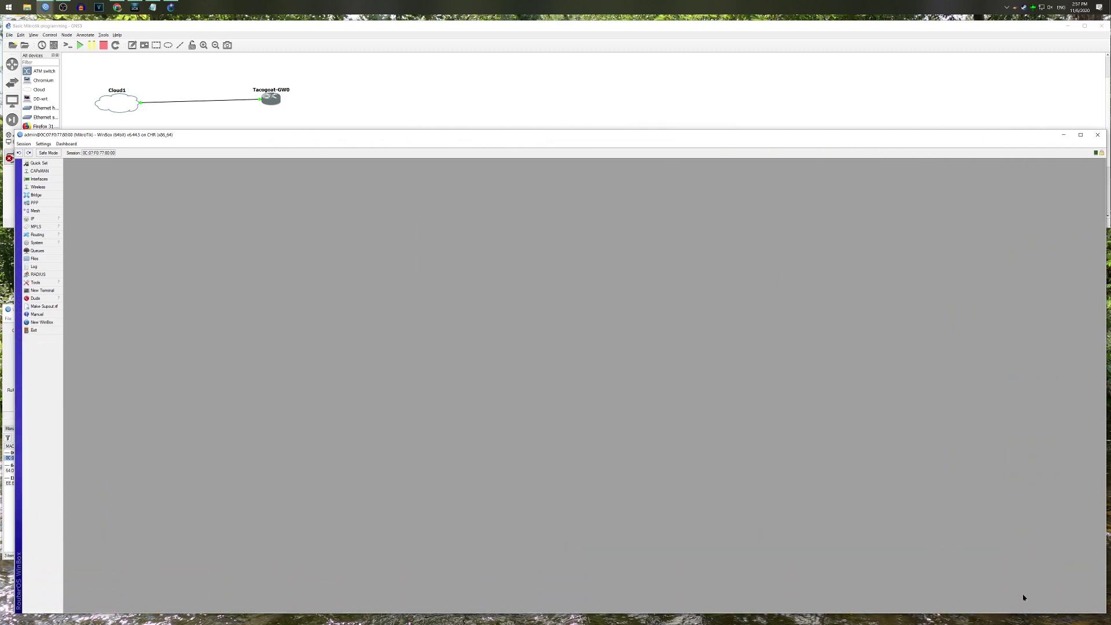
pyautogui.click(1080, 135)
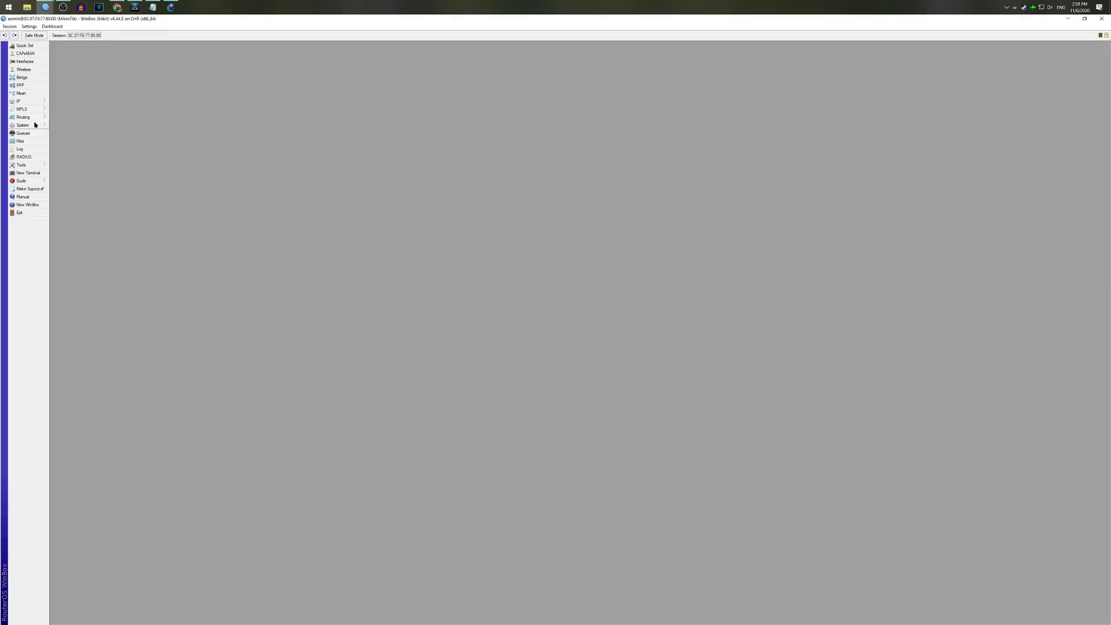
# Open a terminal on the router to view the software licence, and close it.
pyautogui.click(29, 173)
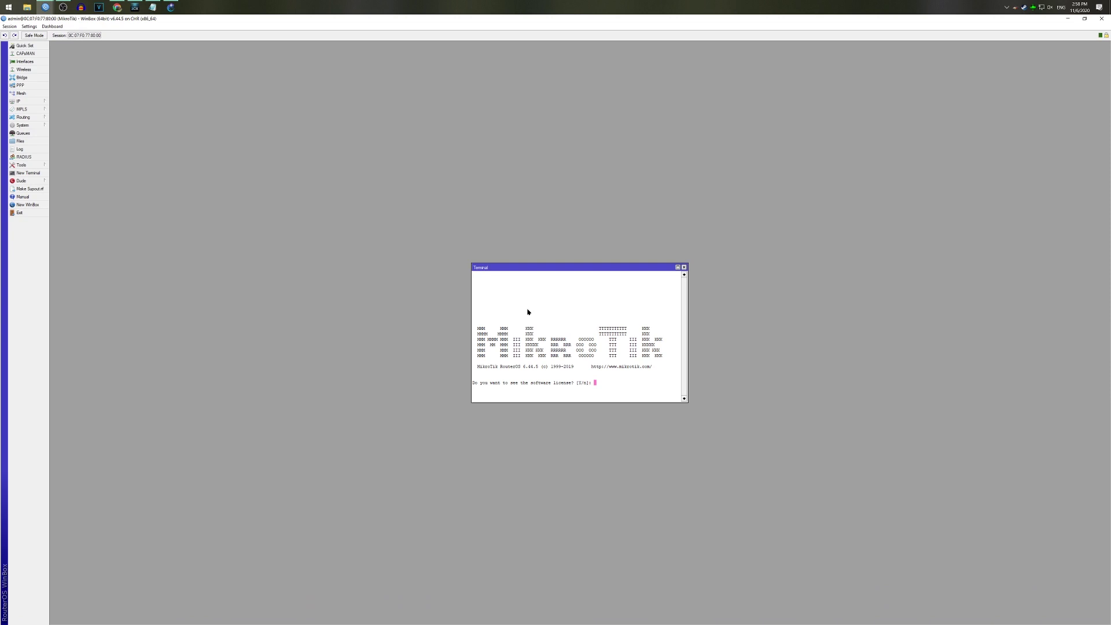
pyautogui.press('Return')
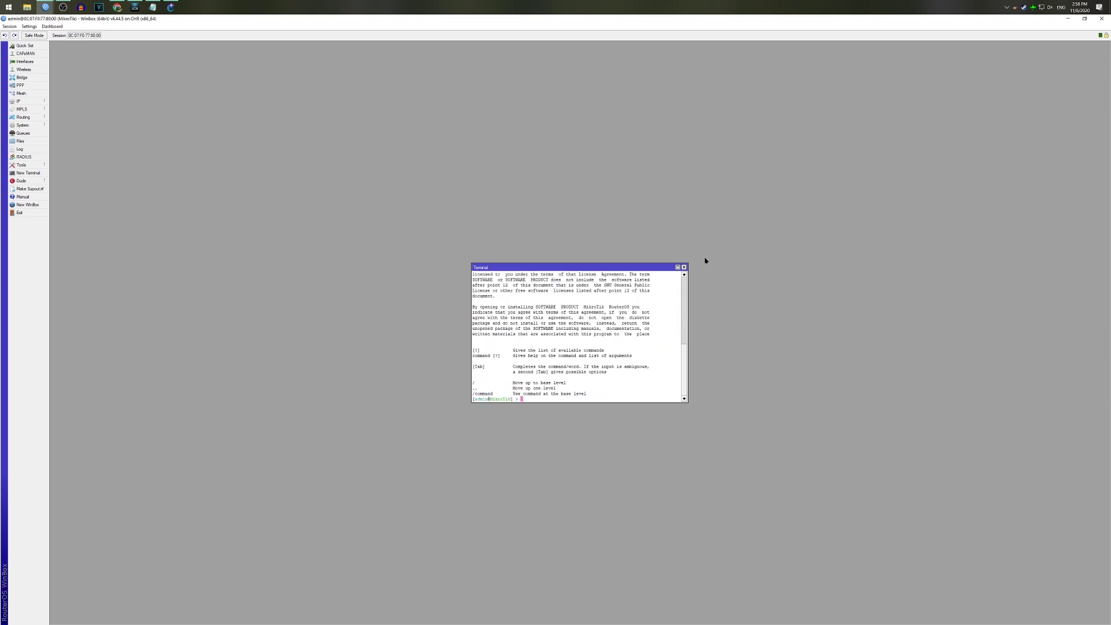
pyautogui.click(683, 267)
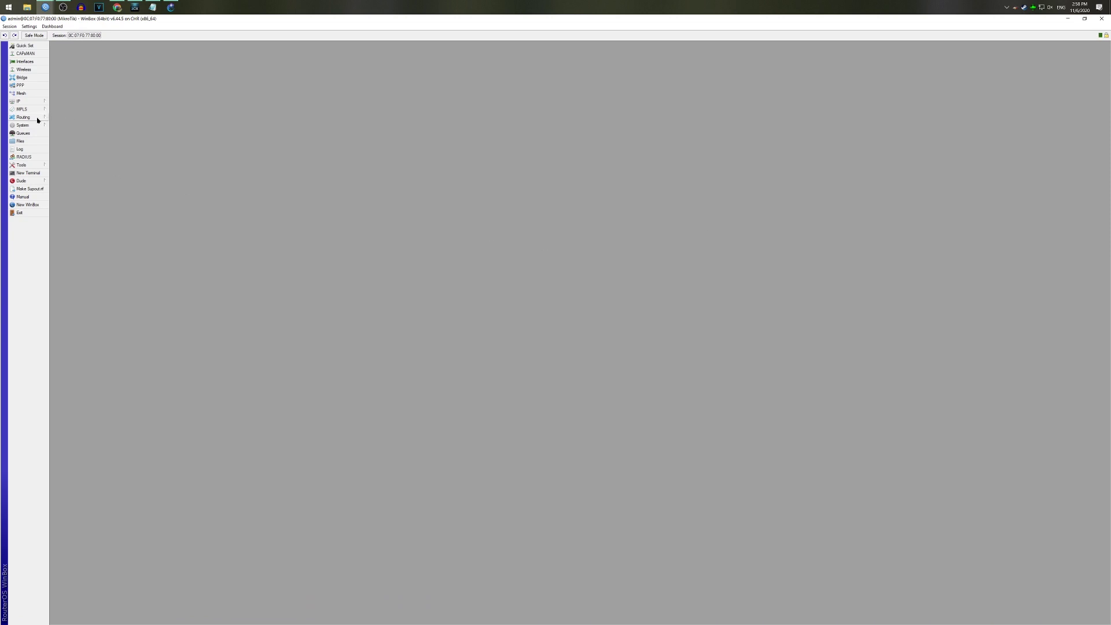
pyautogui.click(23, 133)
pyautogui.click(684, 275)
# Set the router's system identity to TacoGoat-GW0.
pyautogui.click(45, 126)
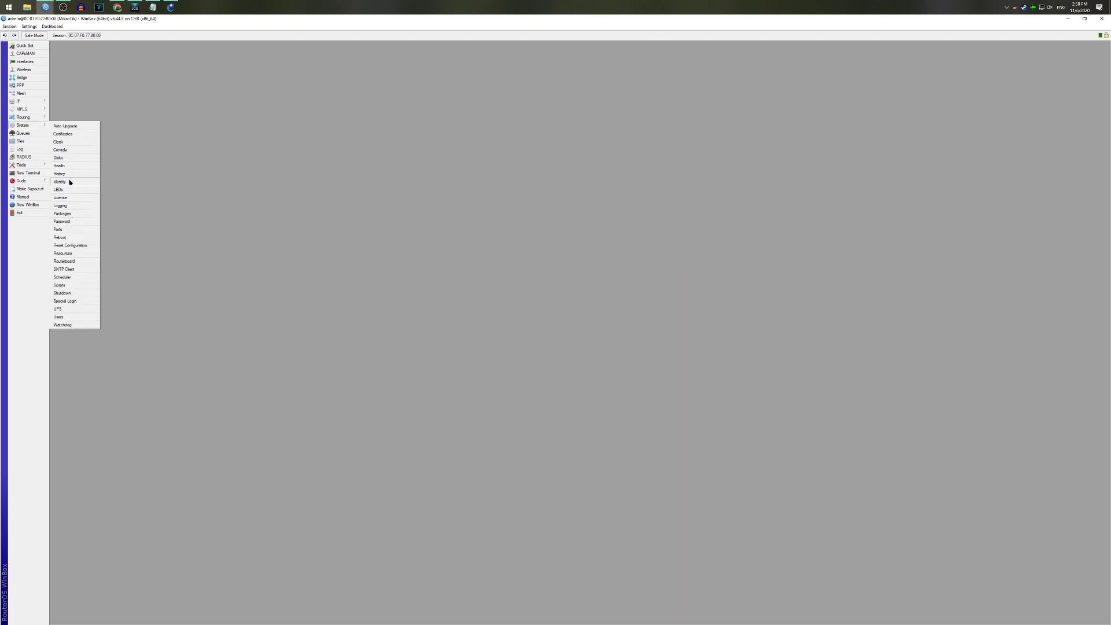
pyautogui.click(69, 181)
pyautogui.write('TacoGoat-GW')
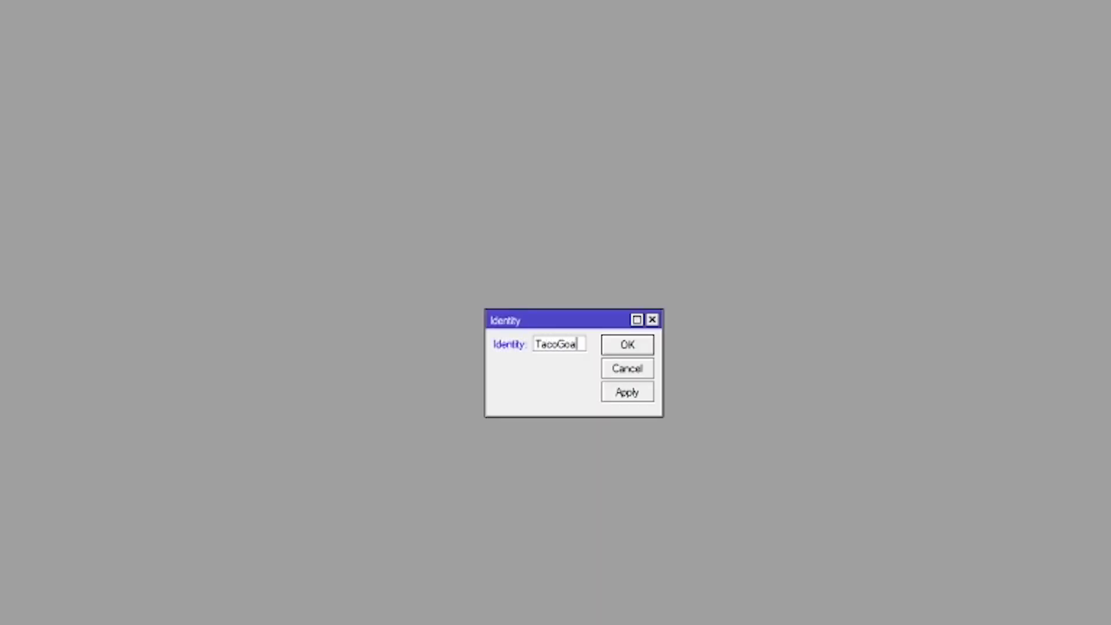
pyautogui.write('0')
pyautogui.press('Return')
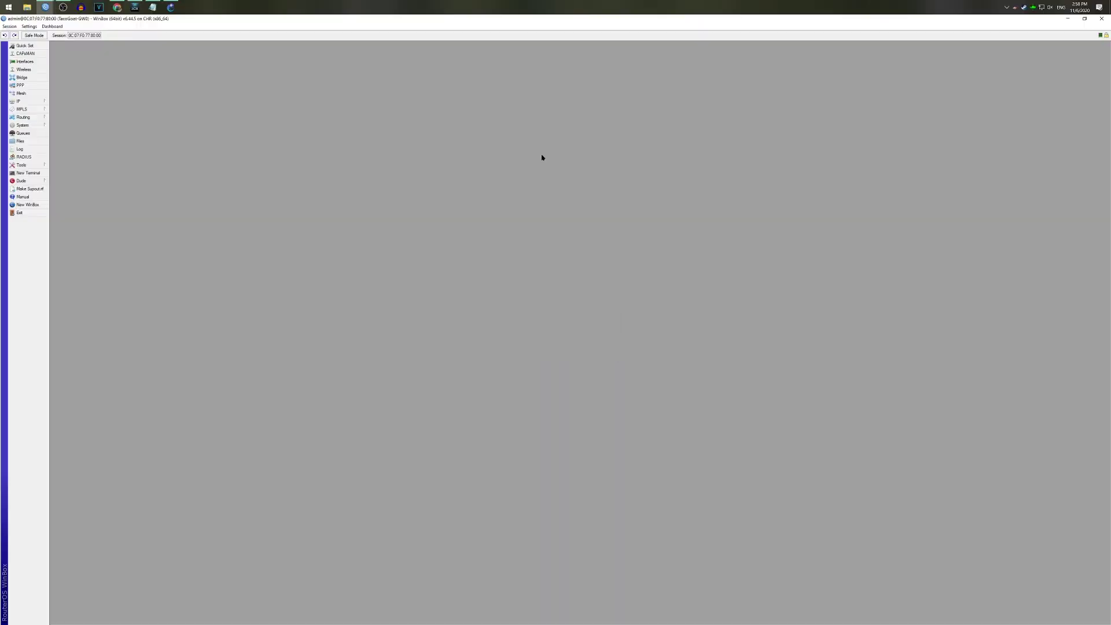
# Add a new router user account, entering the user's first name as the login and assigning the full group.
pyautogui.click(23, 125)
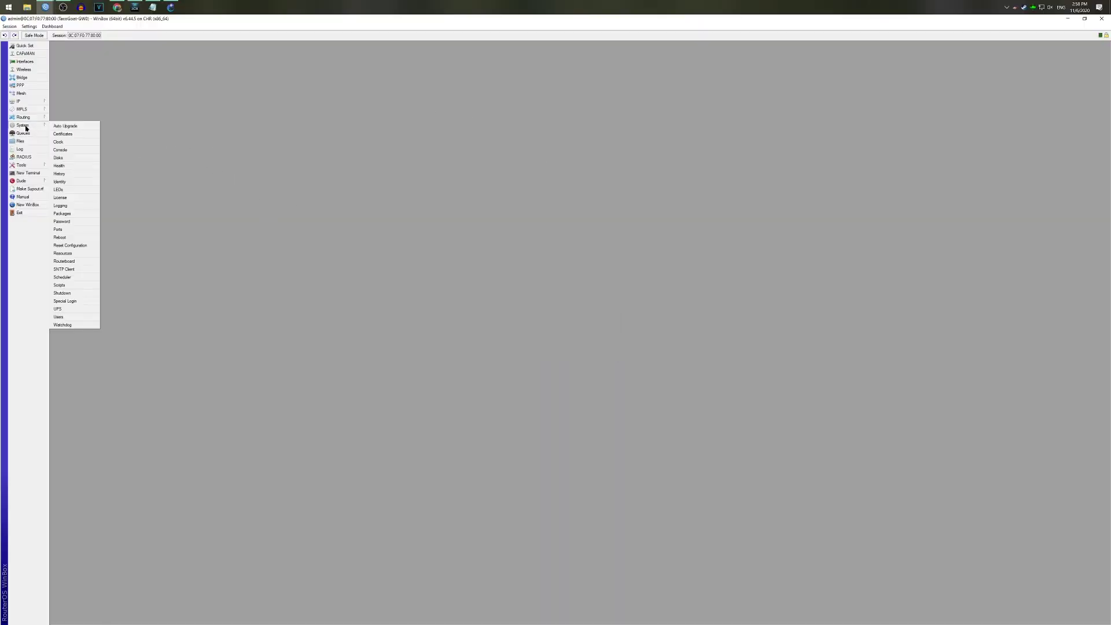
pyautogui.click(78, 316)
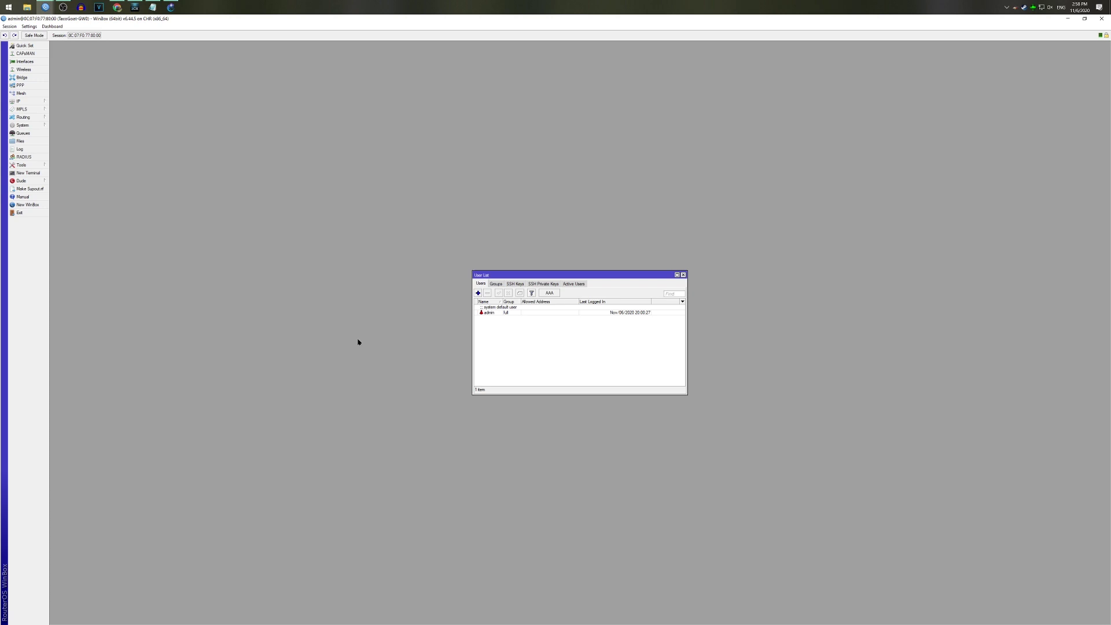
pyautogui.click(478, 293)
pyautogui.write('sarah')
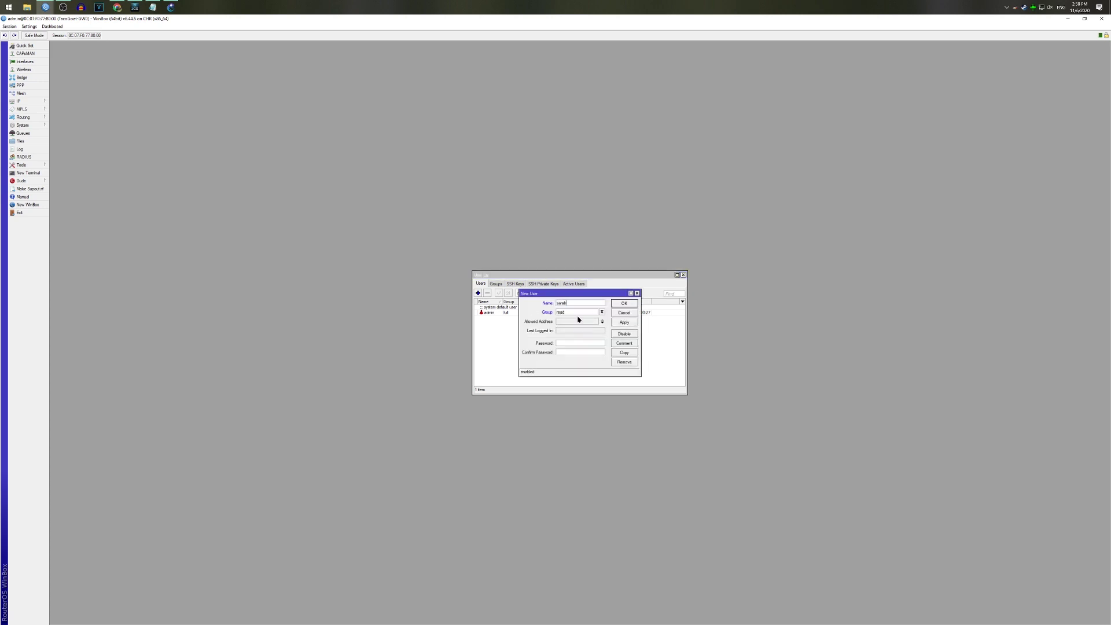
pyautogui.click(578, 312)
pyautogui.click(576, 317)
pyautogui.click(624, 322)
pyautogui.click(629, 305)
# Disable the system default admin user and close the user list.
pyautogui.click(506, 312)
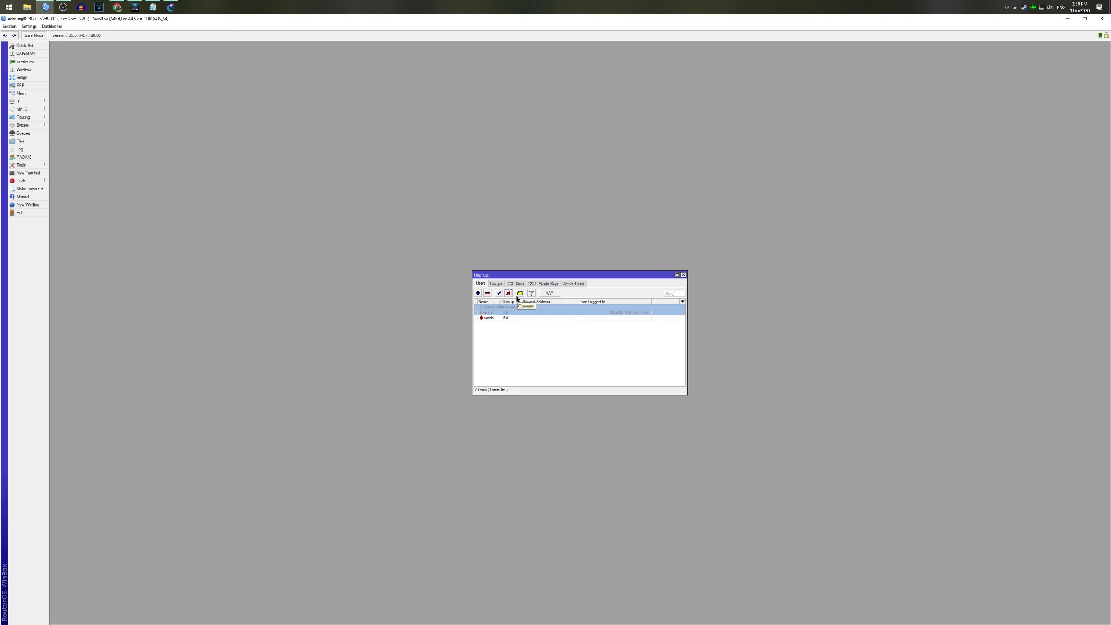
pyautogui.click(505, 319)
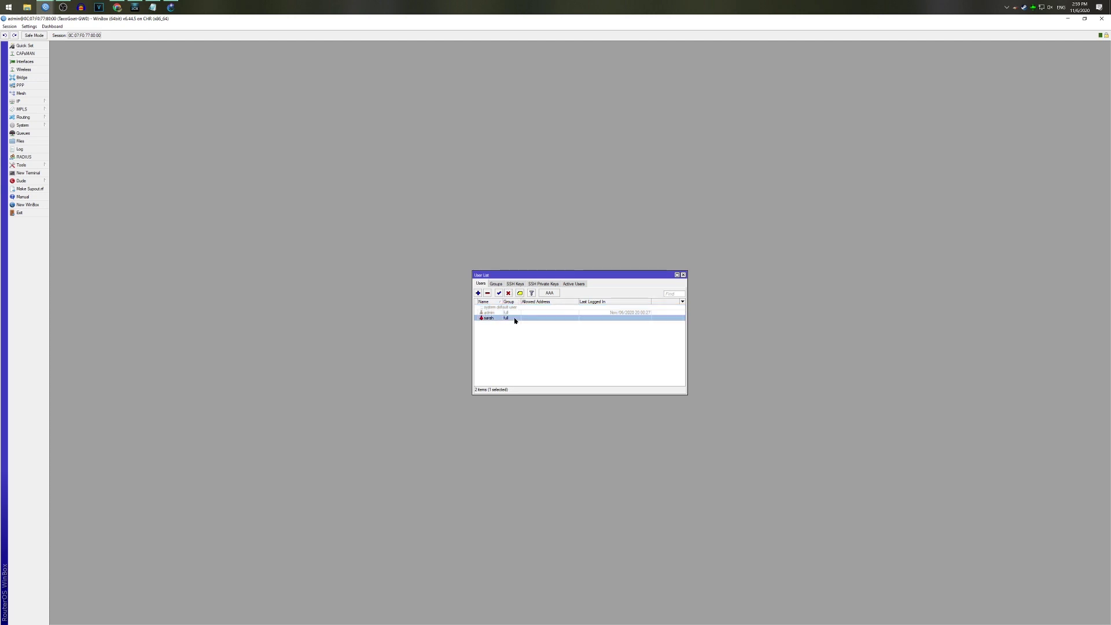
pyautogui.click(683, 274)
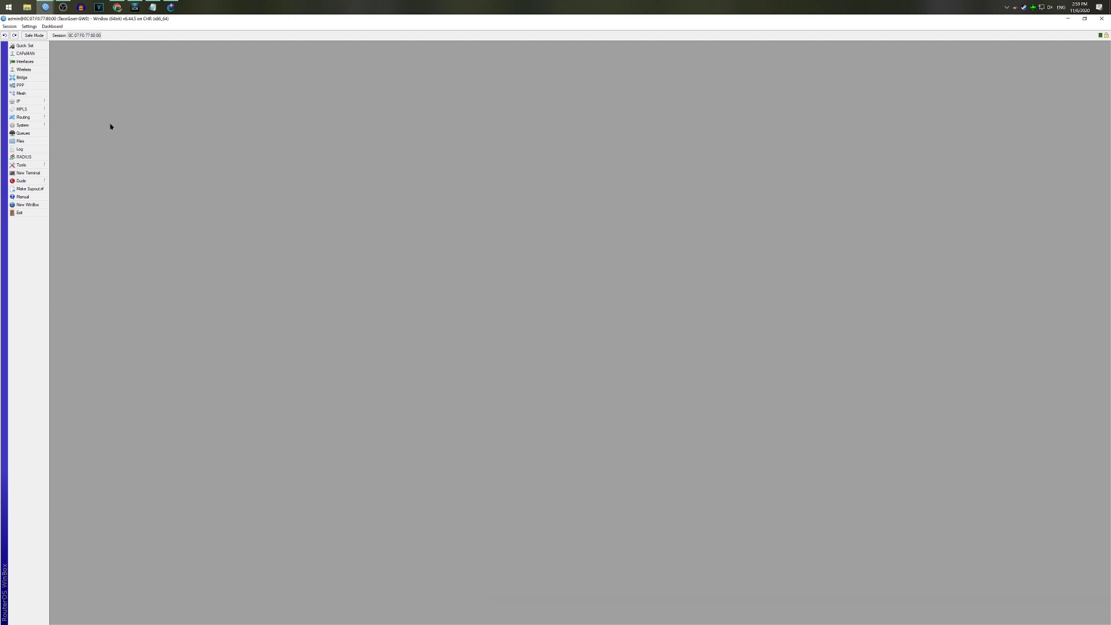
# Disable the router's ftp, telnet and www IP services, leaving ssh, winbox and both API services enabled.
pyautogui.click(32, 102)
pyautogui.click(75, 246)
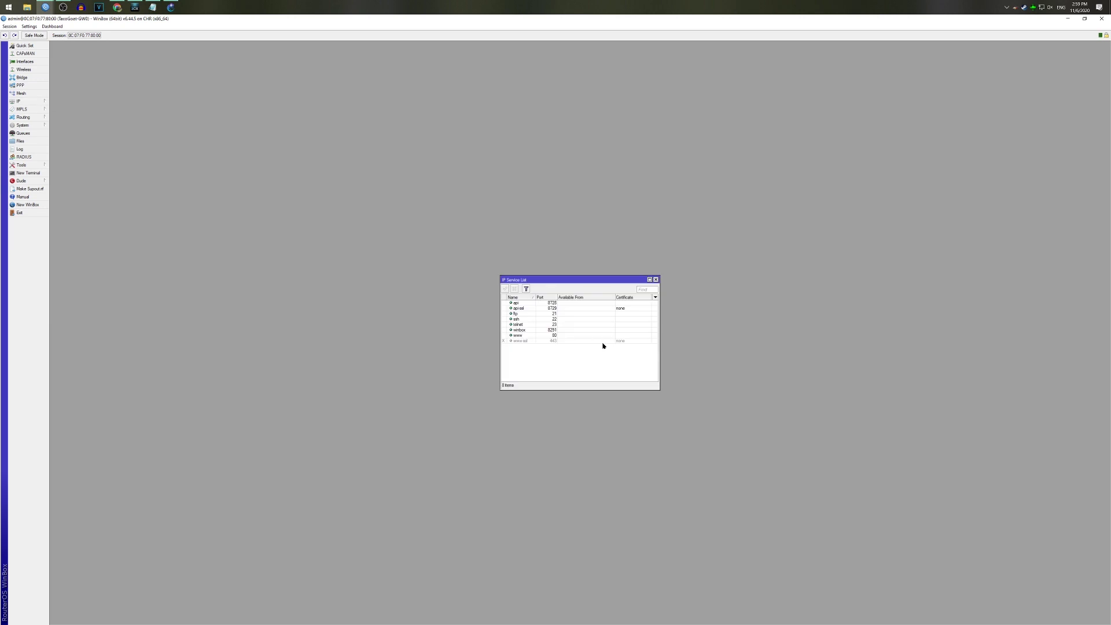
pyautogui.hotkey('ctrl', 'a')
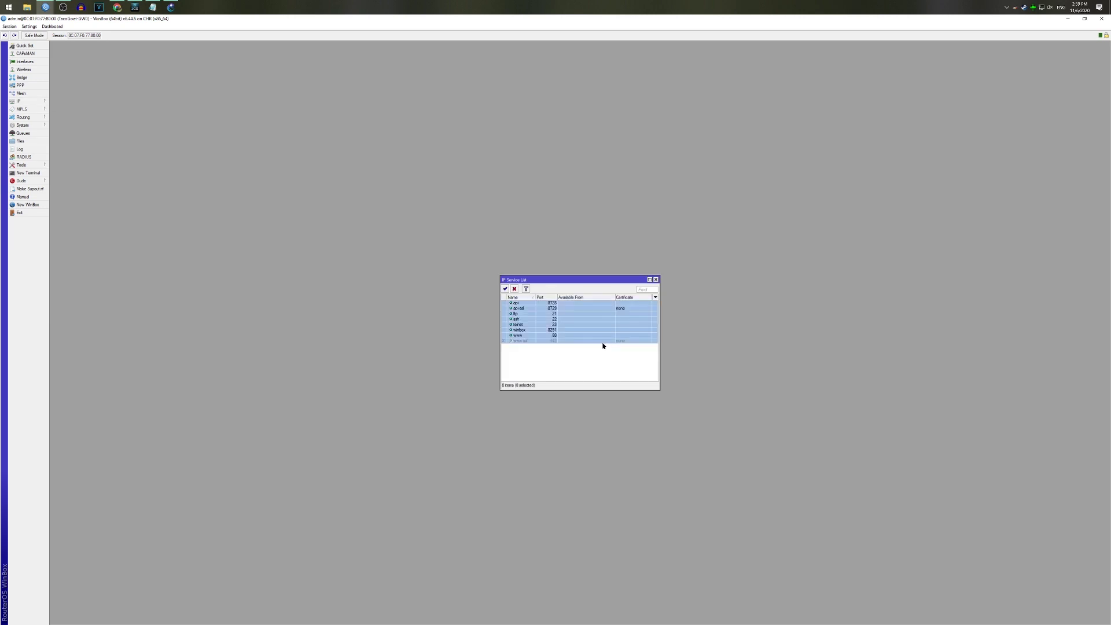
pyautogui.keyDown('ctrl'); pyautogui.click(531, 330); pyautogui.keyUp('ctrl')
pyautogui.keyDown('ctrl'); pyautogui.click(528, 320); pyautogui.keyUp('ctrl')
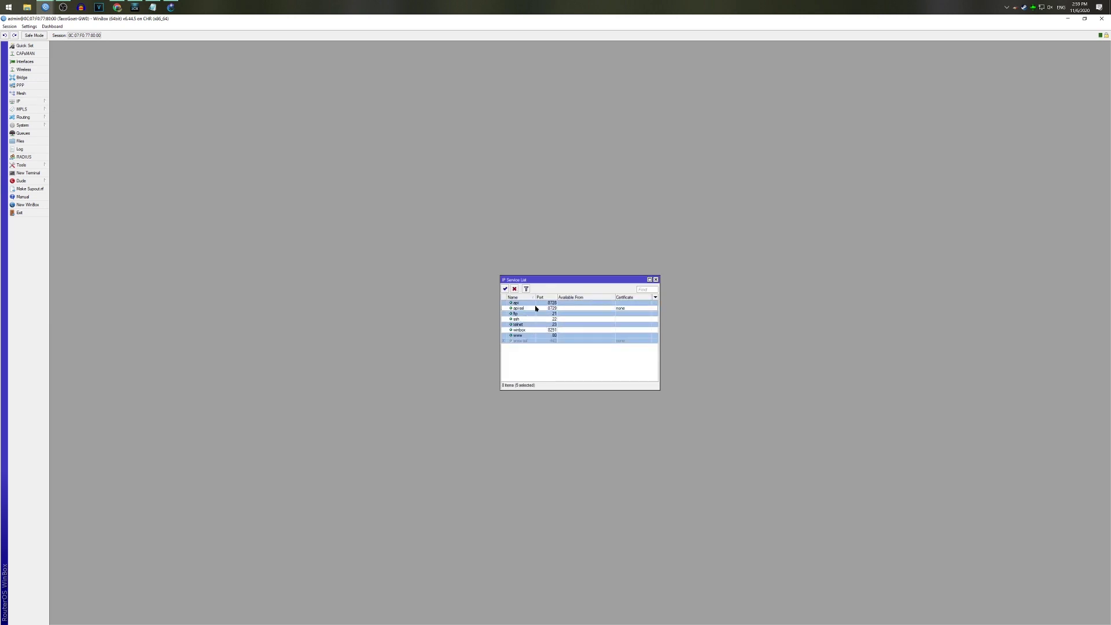
# Restrict the api-ssl service to be available only from 127.0.0.1, and copy that address.
pyautogui.doubleClick(531, 308)
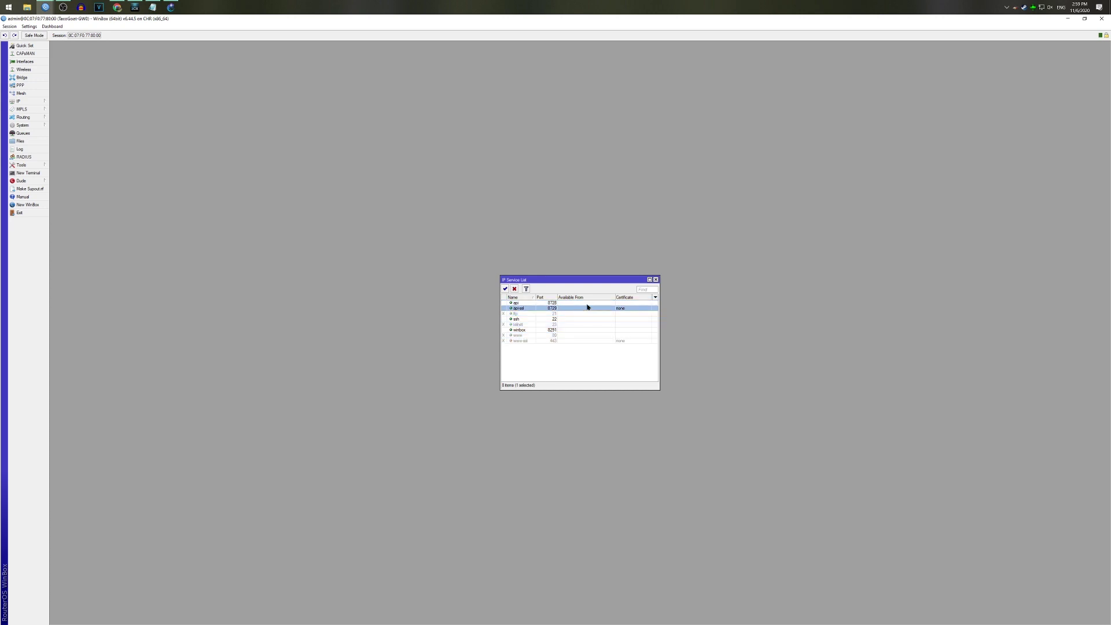
pyautogui.click(577, 336)
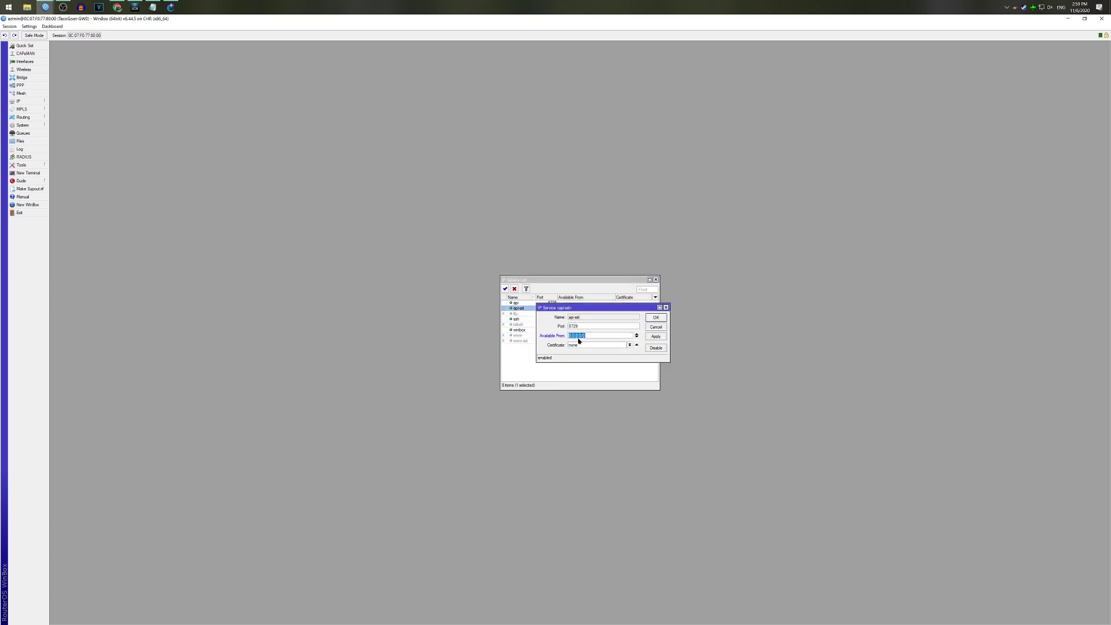
pyautogui.write('127.0.0.1')
pyautogui.doubleClick(588, 335)
pyautogui.hotkey('ctrl', 'c')
pyautogui.click(804, 326)
# Restrict the api service to 127.0.0.1 as well, and close the IP service list.
pyautogui.doubleClick(643, 287)
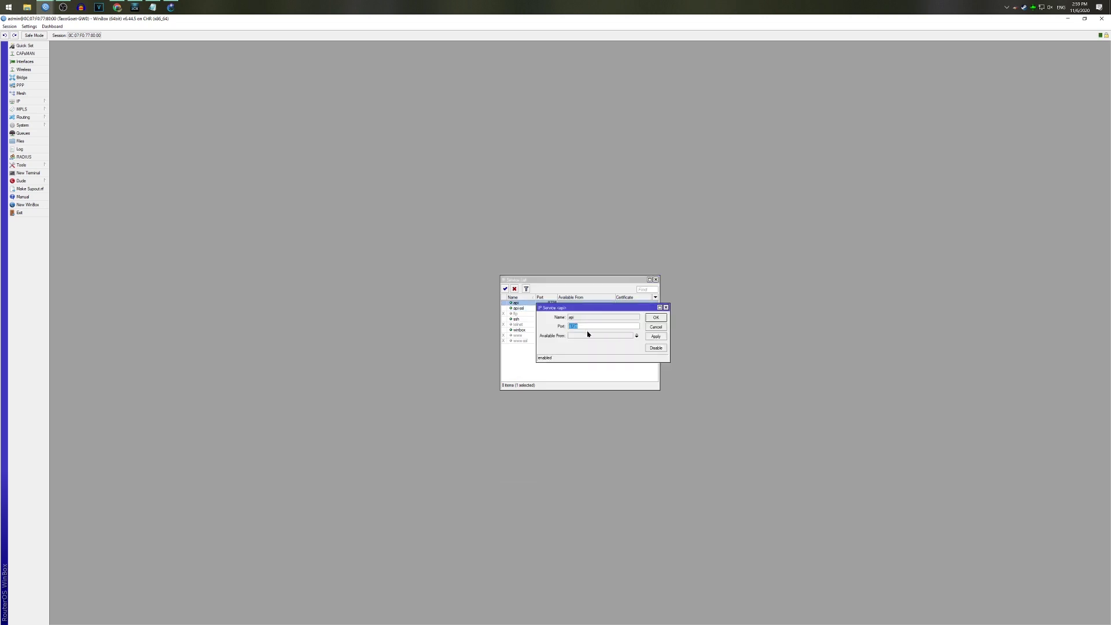
pyautogui.click(588, 335)
pyautogui.hotkey('ctrl', 'v')
pyautogui.click(656, 318)
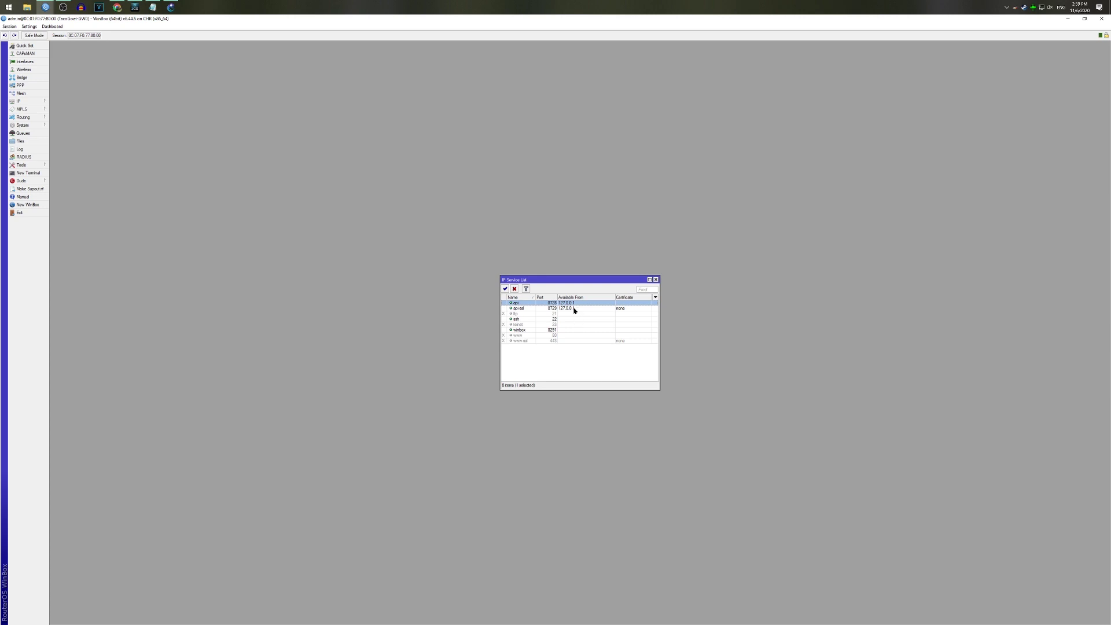
pyautogui.click(656, 279)
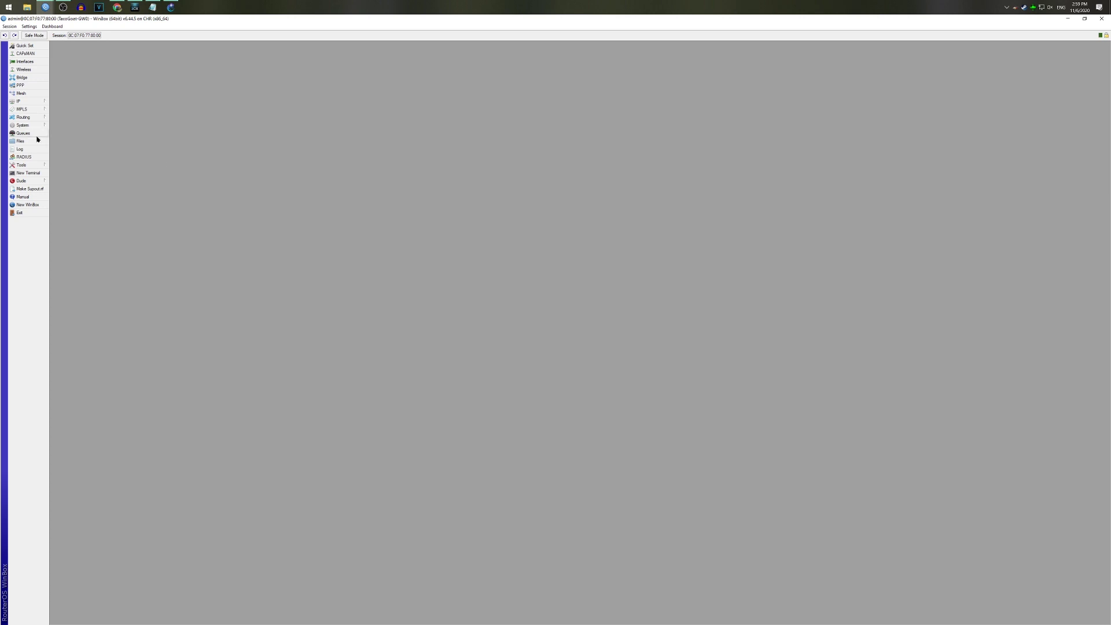
# Open the MAC server settings, check which interface lists MAC WinBox can allow, and cancel without changing them.
pyautogui.click(32, 165)
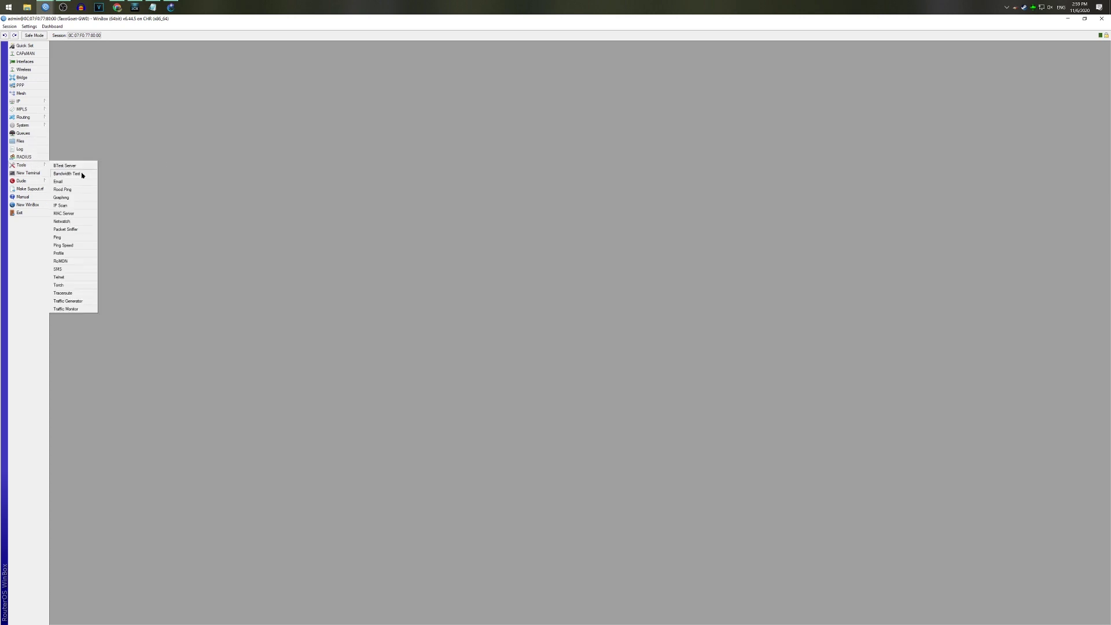
pyautogui.click(86, 213)
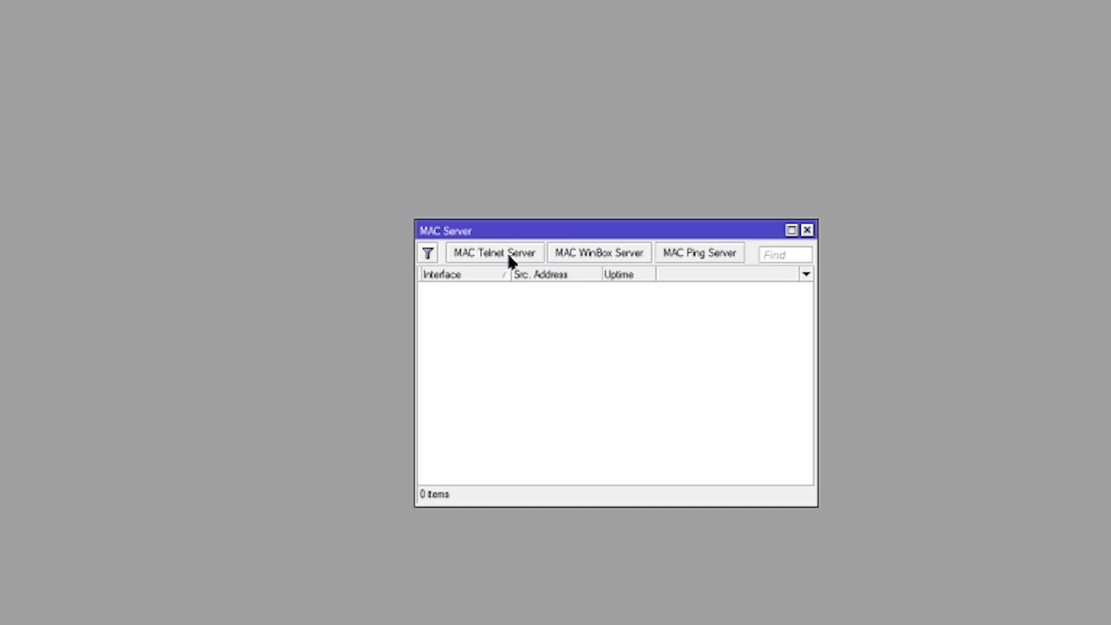
pyautogui.click(608, 254)
pyautogui.click(636, 343)
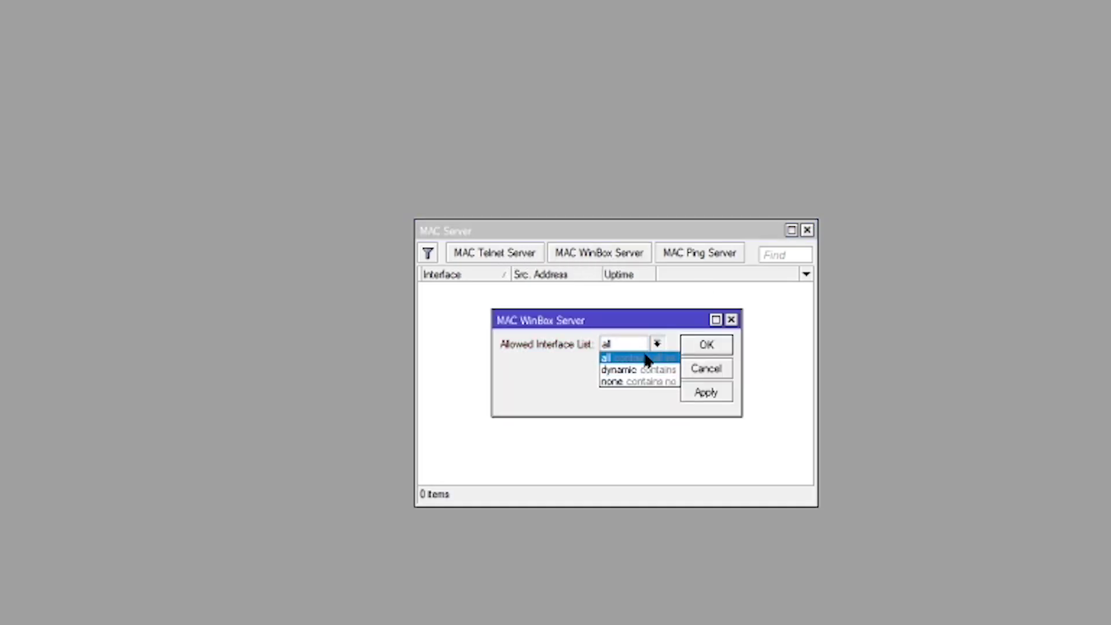
pyautogui.click(655, 347)
pyautogui.click(650, 343)
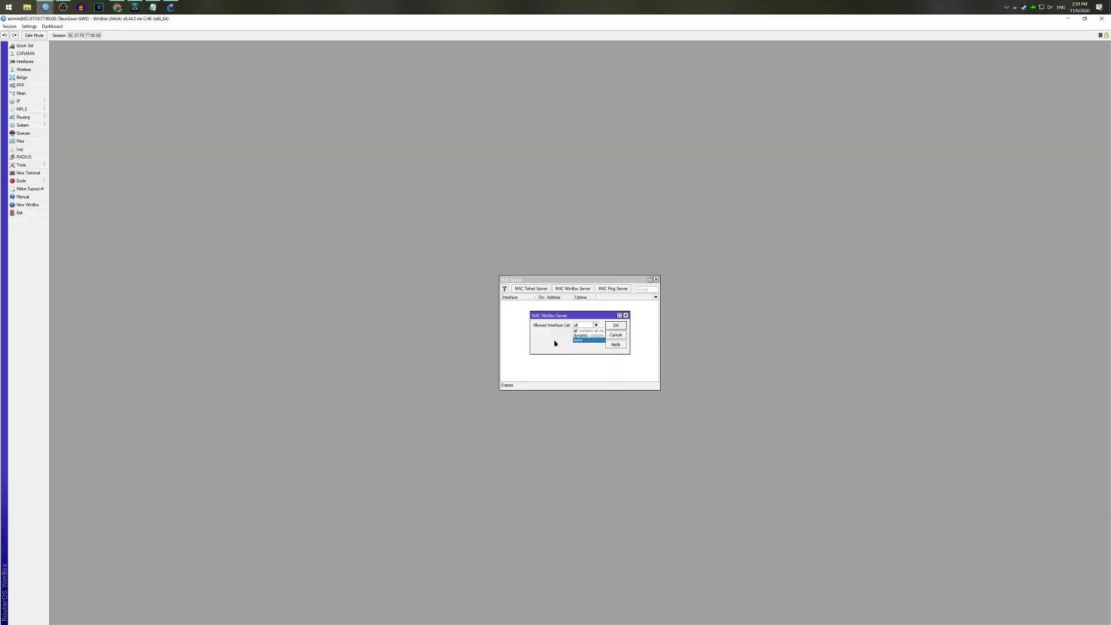
pyautogui.click(615, 335)
# Open the router's interface lists and add one named WAN.
pyautogui.click(25, 61)
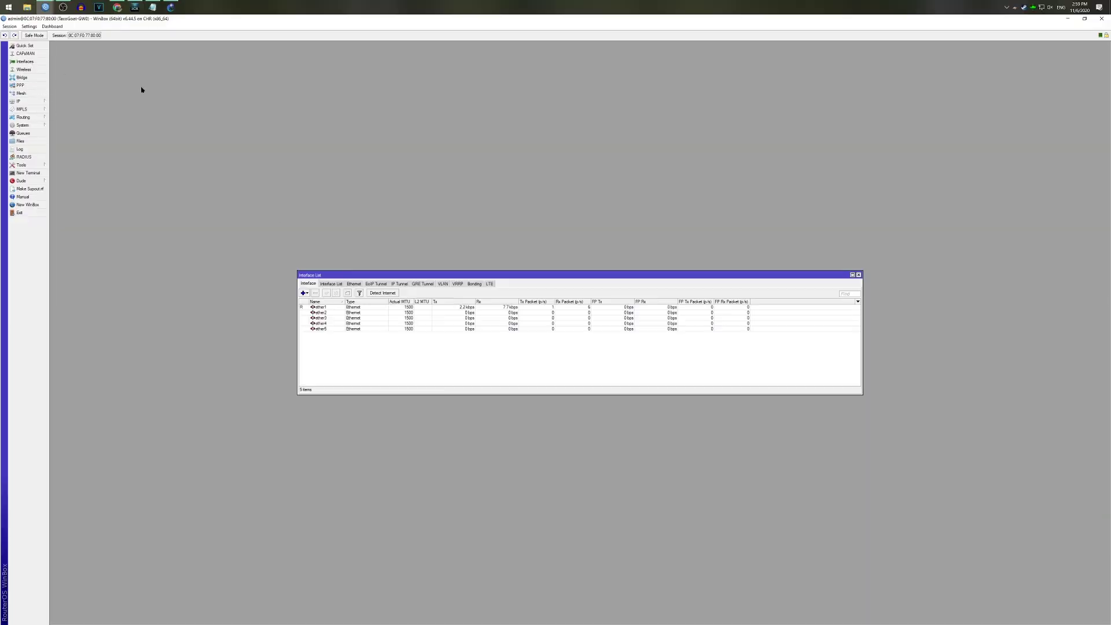
pyautogui.moveTo(409, 270); pyautogui.dragTo(178, 69)
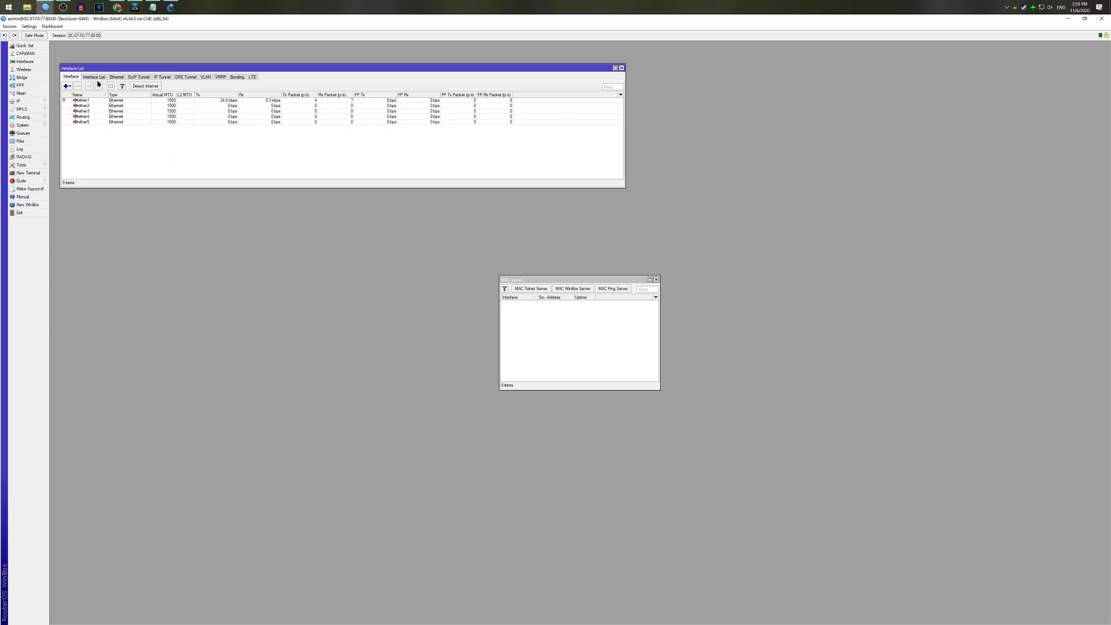
pyautogui.click(95, 77)
pyautogui.click(138, 85)
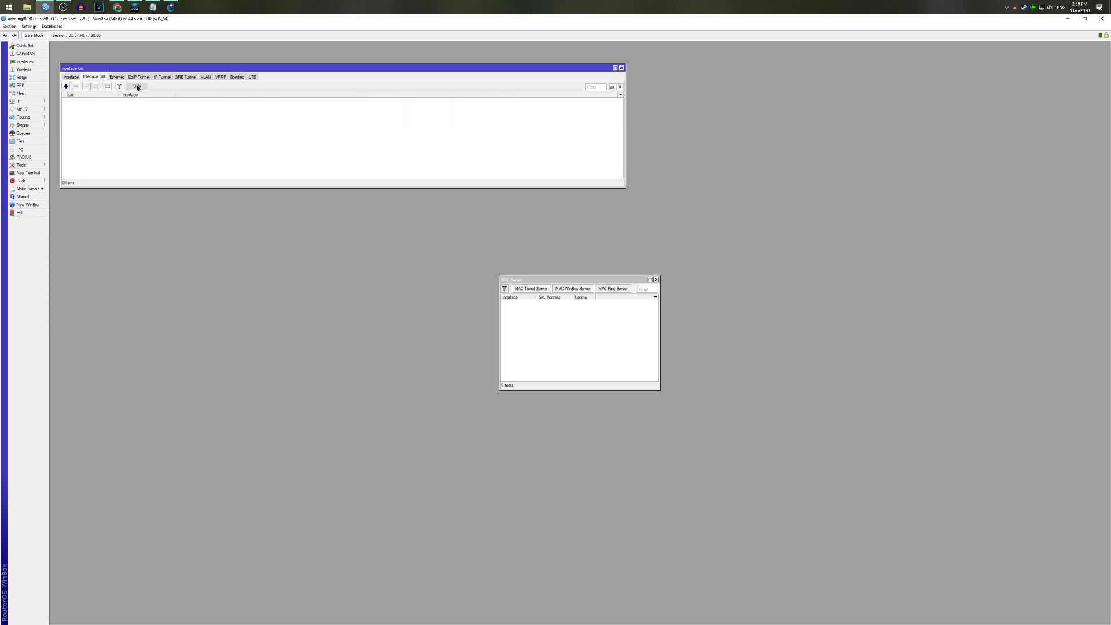
pyautogui.click(548, 289)
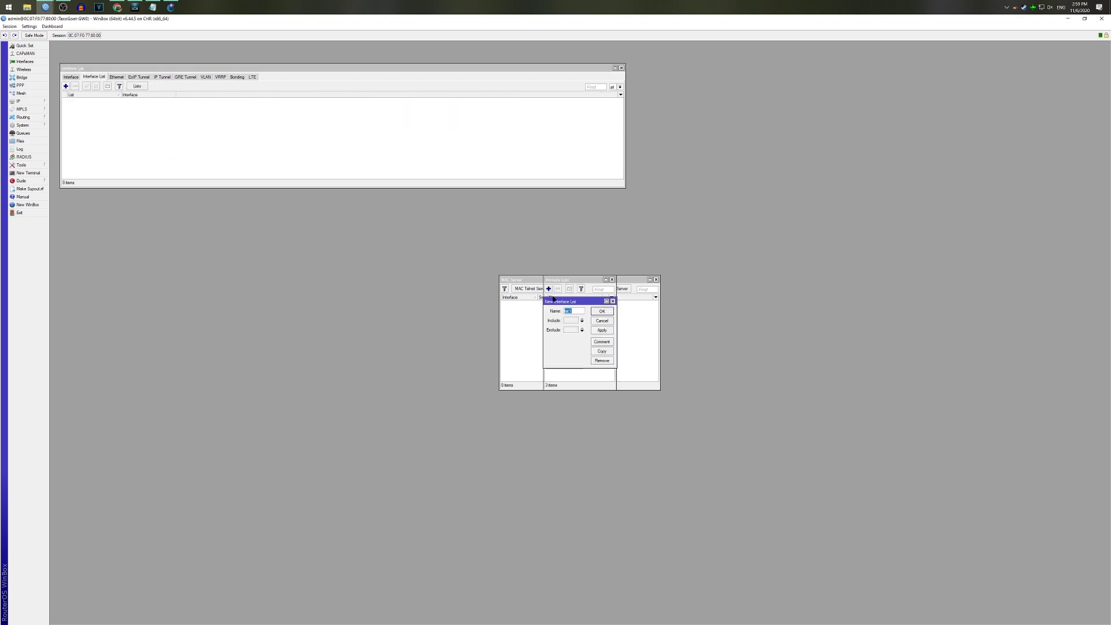
pyautogui.write('WAN')
pyautogui.press('Return')
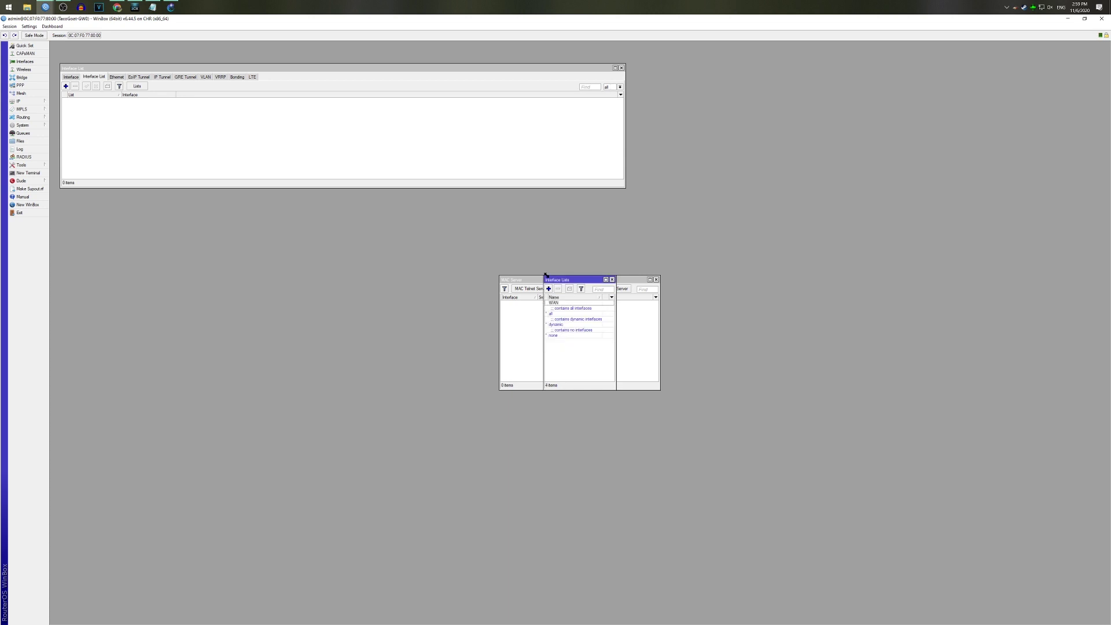
# Add two more interface lists named CORE and CX-LAN, and close the list definitions.
pyautogui.click(549, 288)
pyautogui.write('LAN')
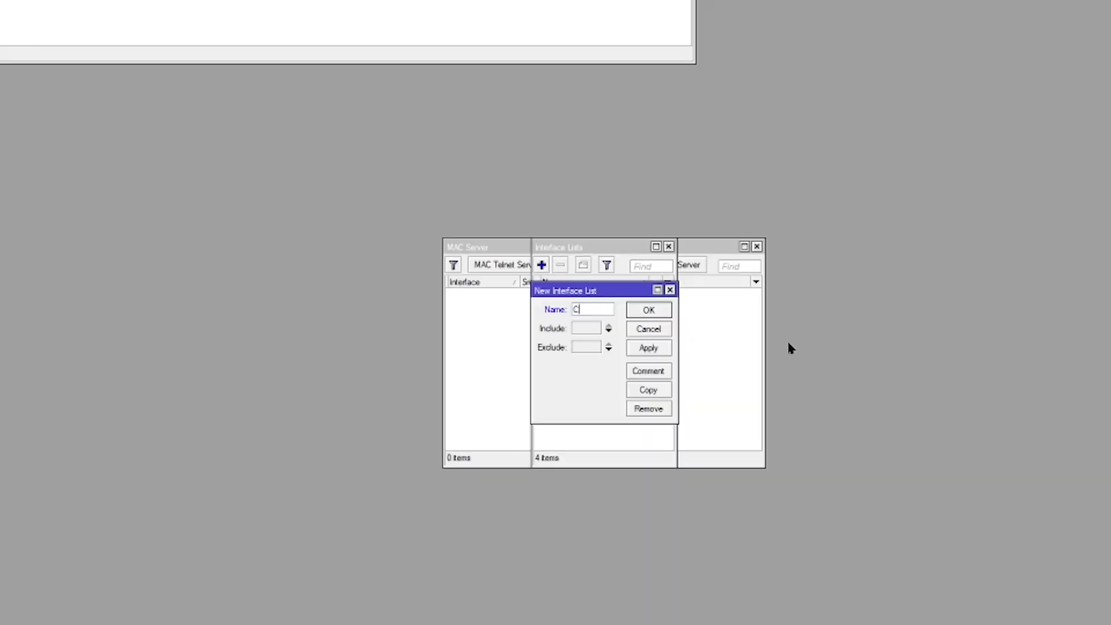
pyautogui.press('Return')
pyautogui.click(548, 289)
pyautogui.write('PUB')
pyautogui.press('BackSpace')
pyautogui.press('BackSpace')
pyautogui.press('BackSpace')
pyautogui.write('CX-LAN')
pyautogui.press('Return')
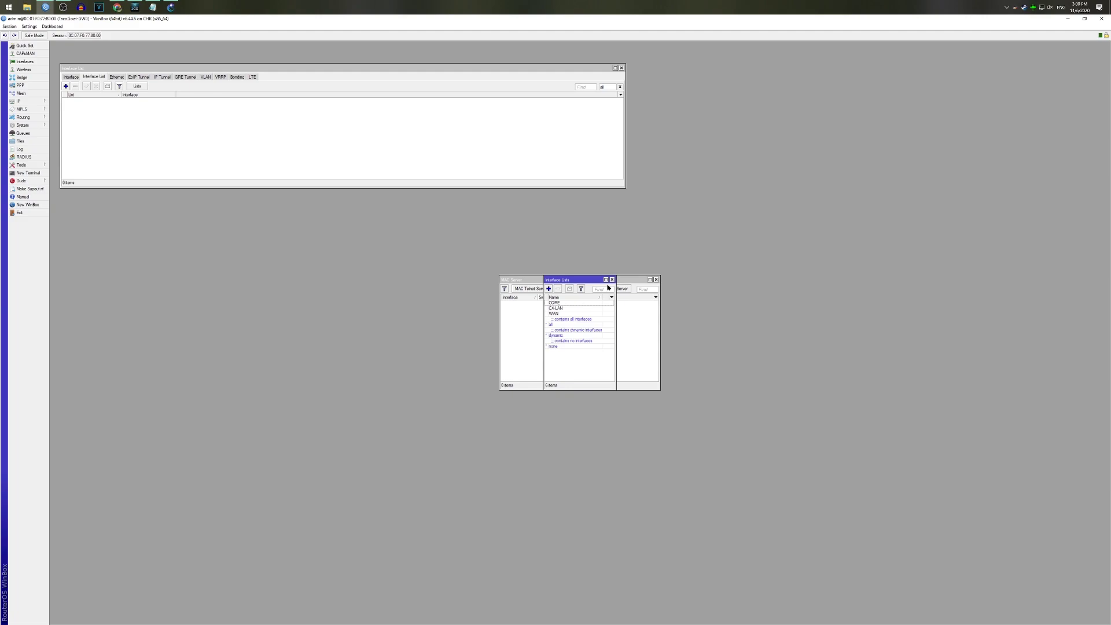
pyautogui.click(668, 247)
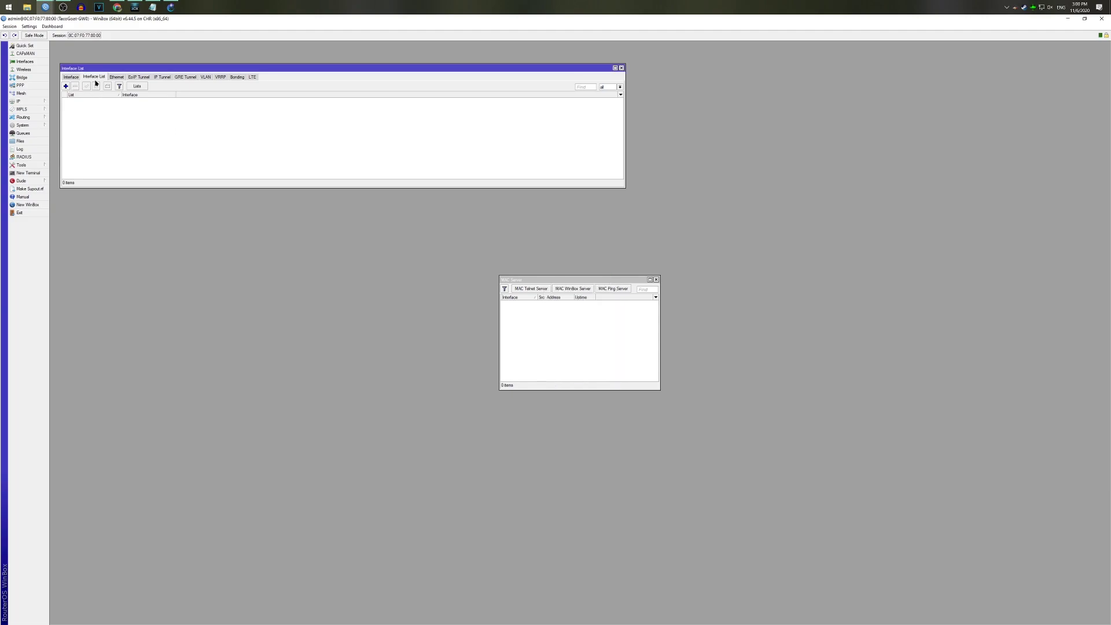
# Set the MAC WinBox server's allowed interface list to CORE.
pyautogui.click(584, 291)
pyautogui.click(596, 326)
pyautogui.click(585, 328)
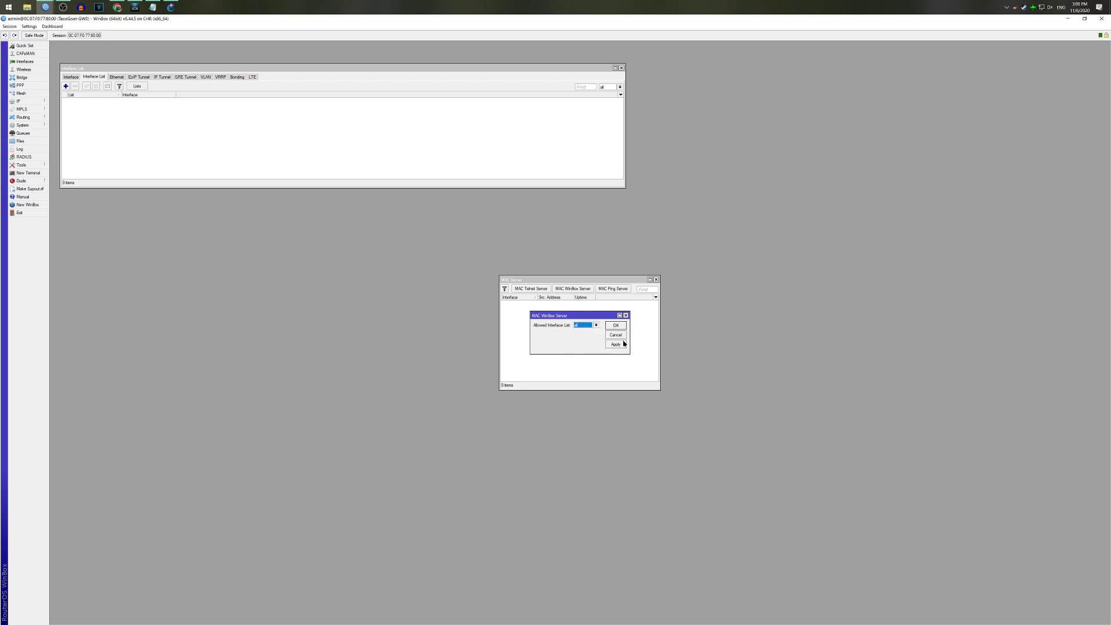
pyautogui.click(596, 325)
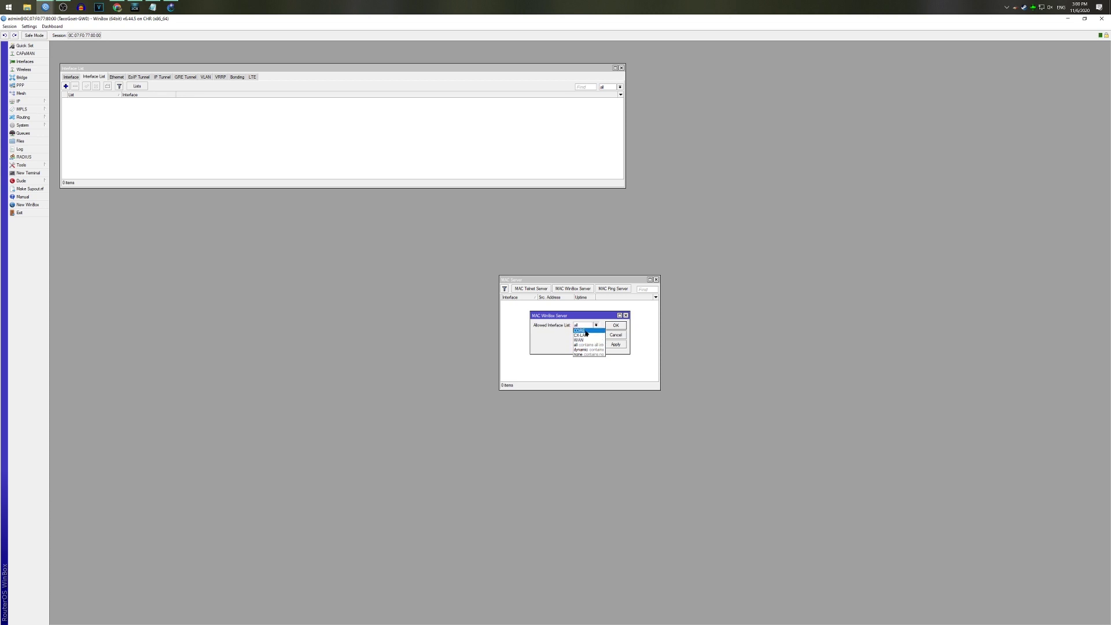
pyautogui.click(586, 331)
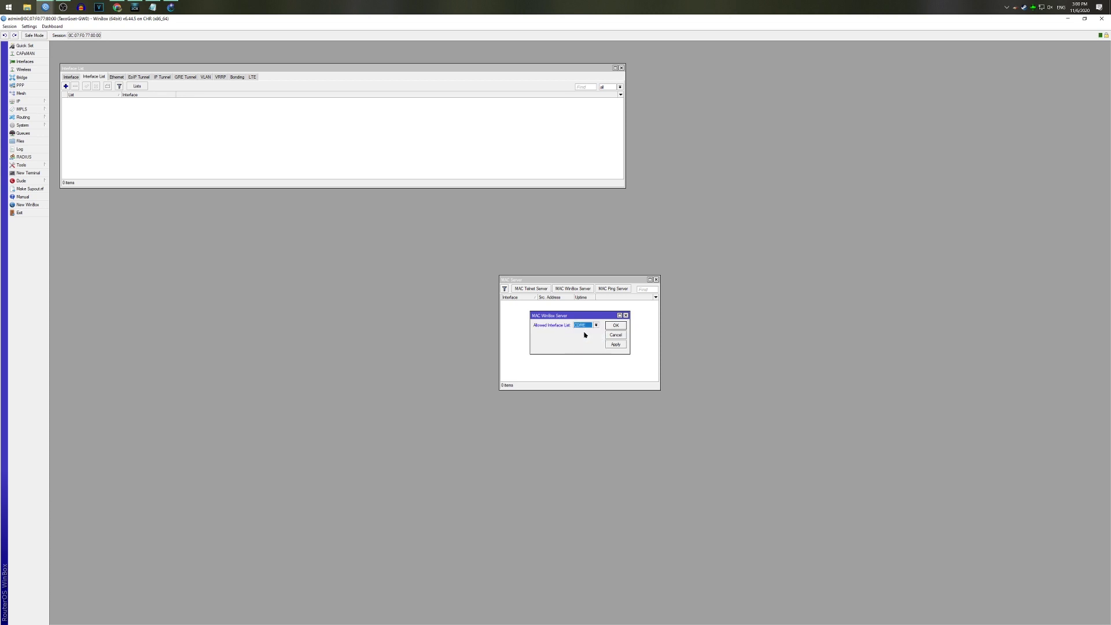
pyautogui.click(625, 315)
# Restrict the MAC Telnet server to one of the custom interface lists, and close the MAC server window.
pyautogui.click(543, 289)
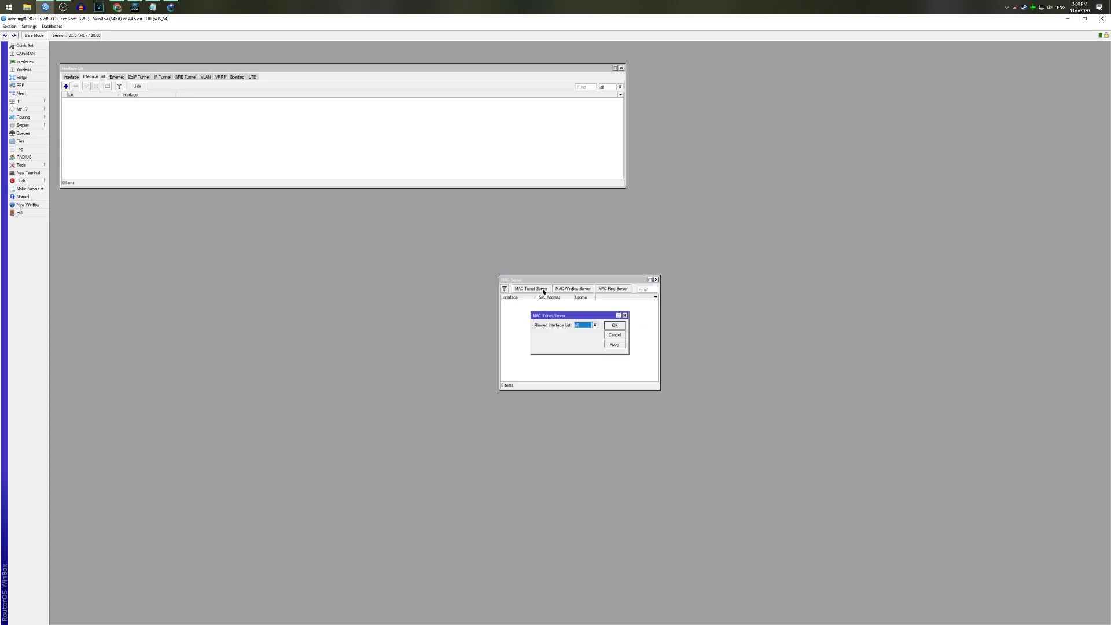
pyautogui.click(595, 325)
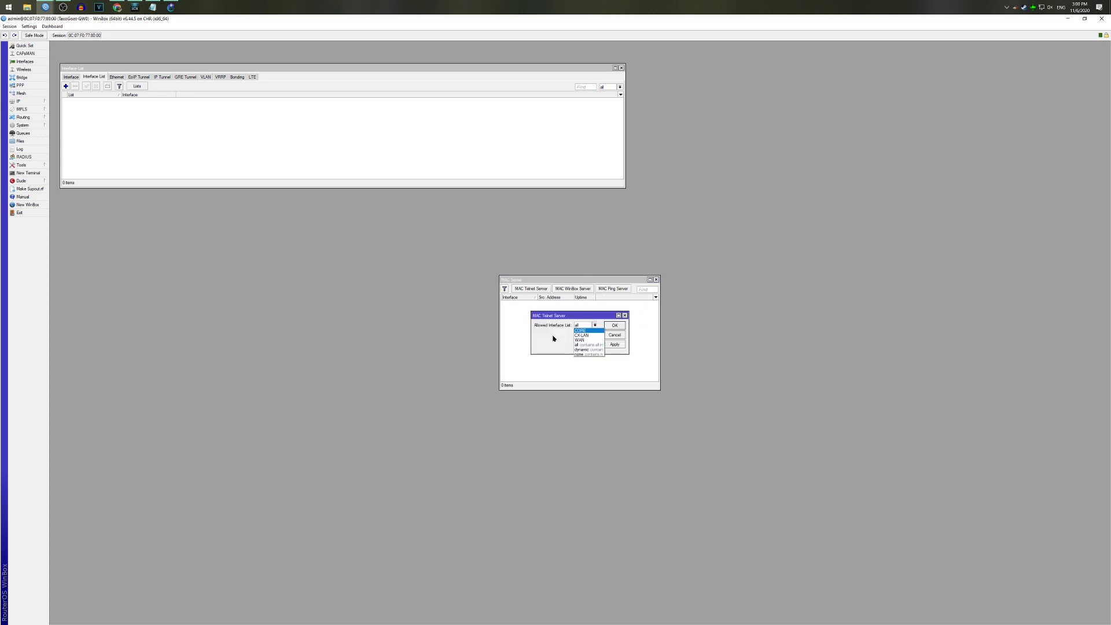
pyautogui.click(584, 335)
pyautogui.click(615, 325)
pyautogui.click(656, 280)
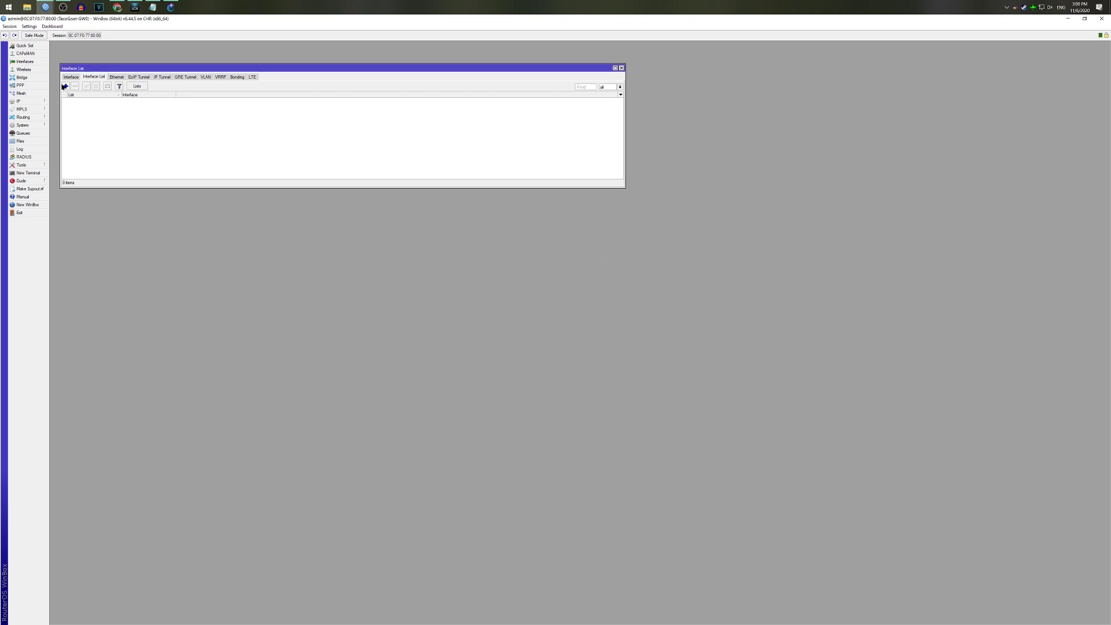
# Create a bridge named Loopback with its STP protocol mode set to none.
pyautogui.moveTo(77, 70); pyautogui.dragTo(244, 51)
pyautogui.click(32, 77)
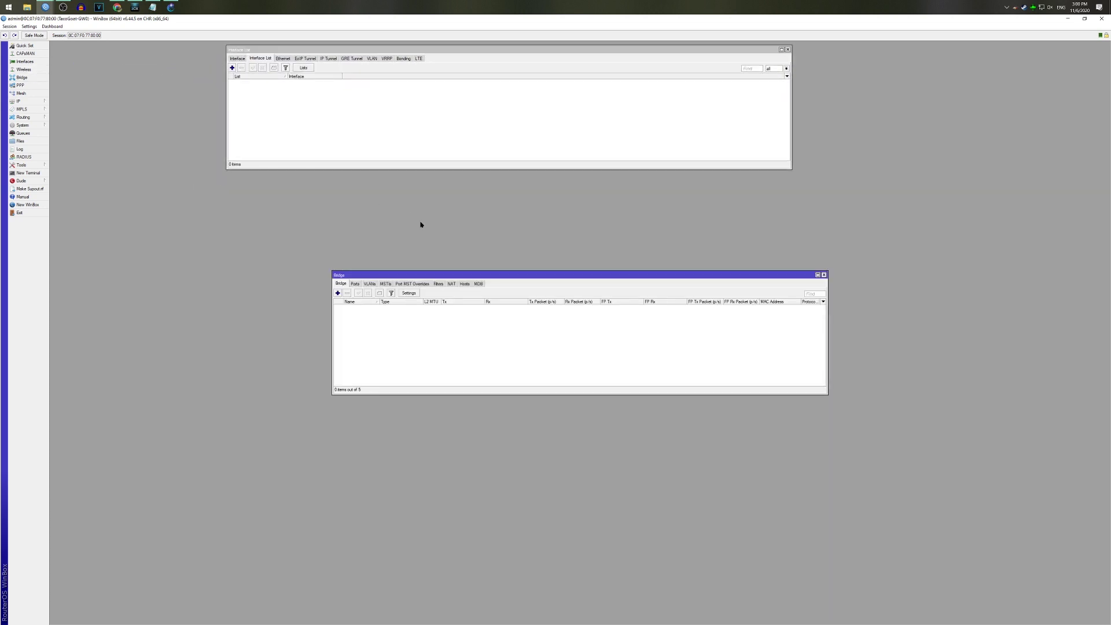
pyautogui.moveTo(439, 275); pyautogui.dragTo(334, 176)
pyautogui.click(232, 195)
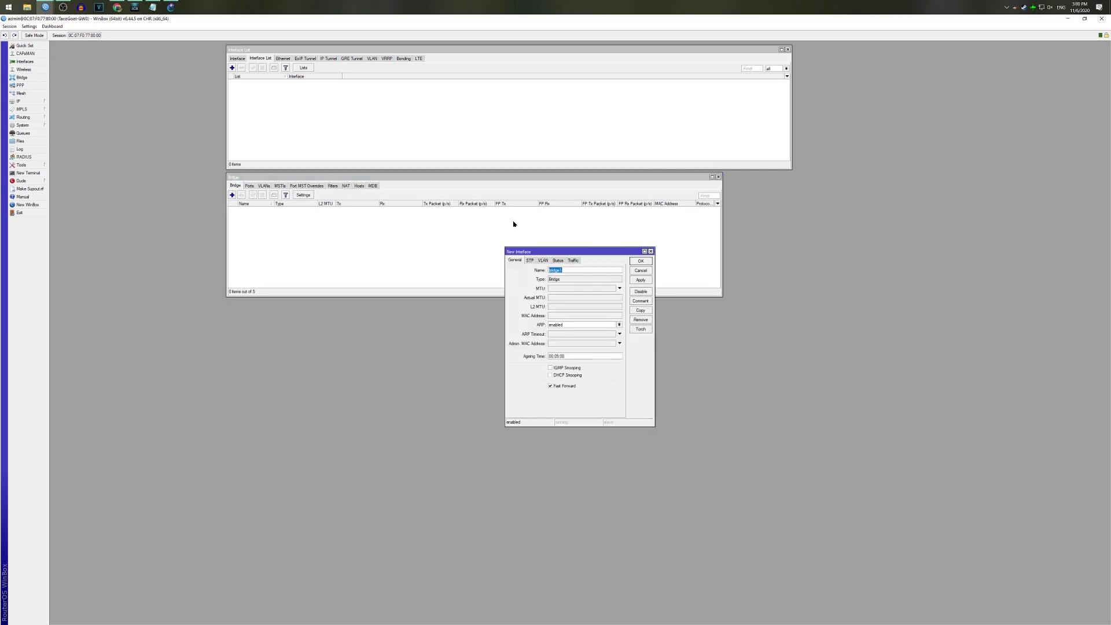
pyautogui.write('Loopback')
pyautogui.click(529, 261)
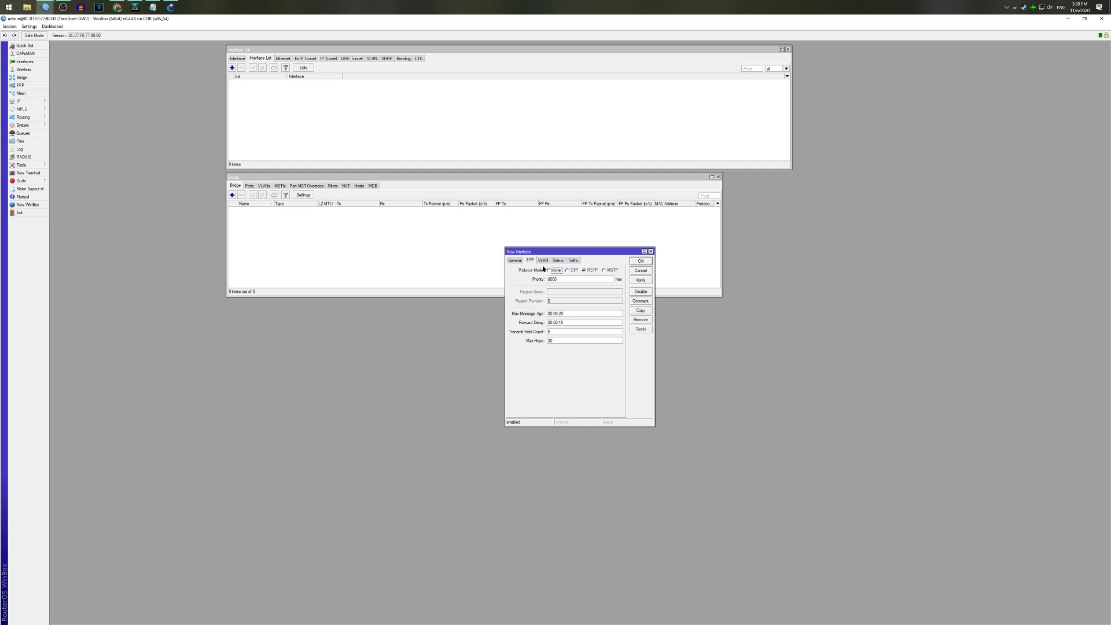
pyautogui.click(641, 260)
pyautogui.click(347, 209)
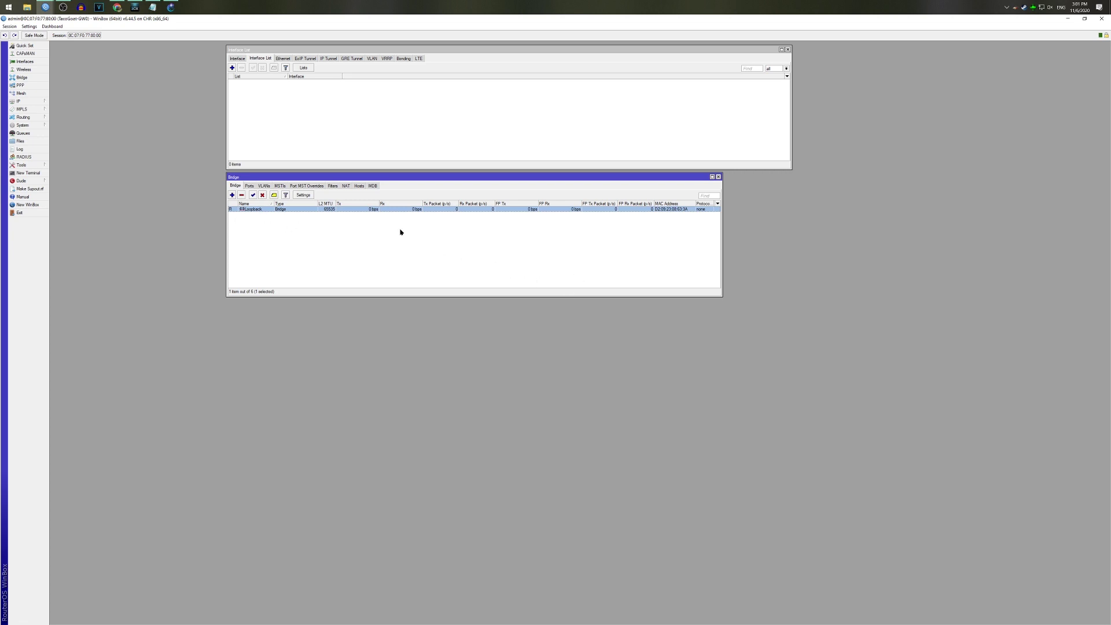
# Add two more bridges named Management and Lastmile, keeping their default settings.
pyautogui.click(232, 196)
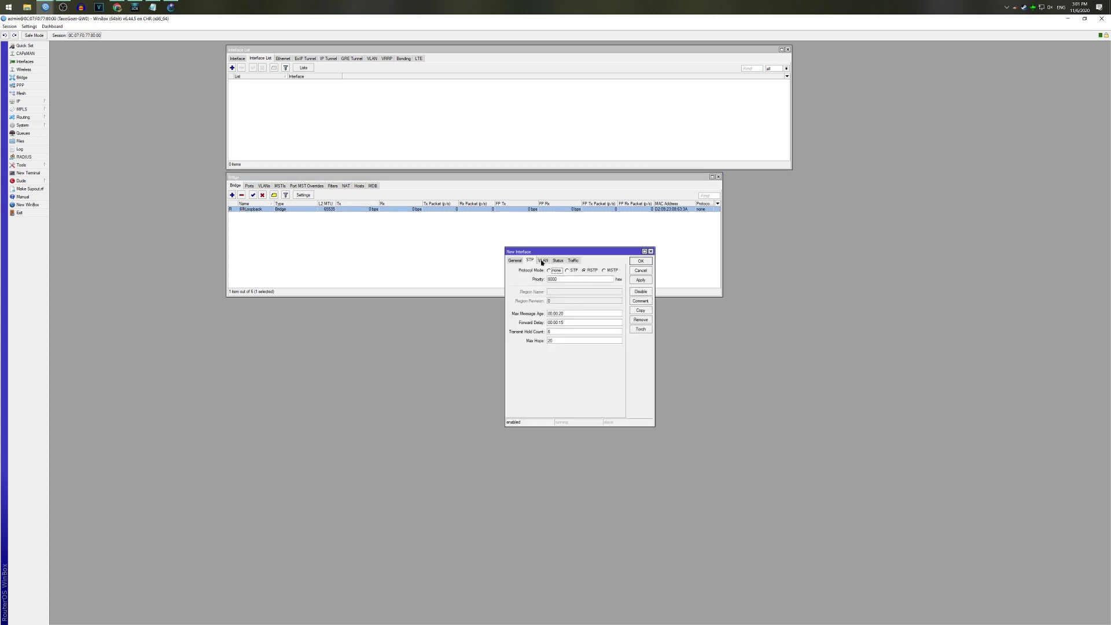
pyautogui.click(515, 260)
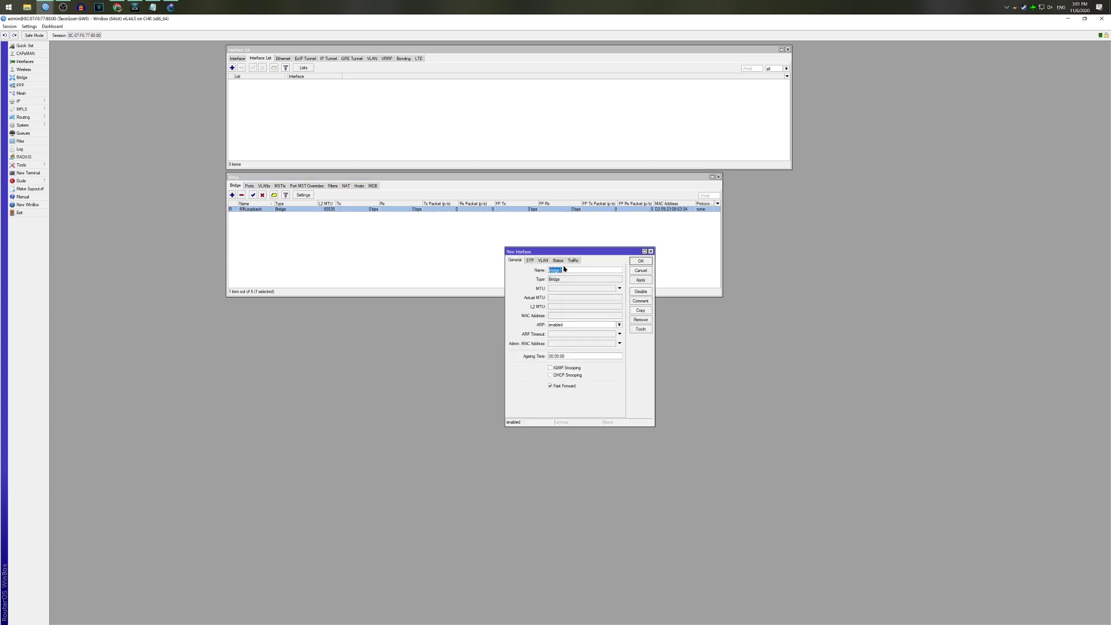
pyautogui.write('Management')
pyautogui.press('Return')
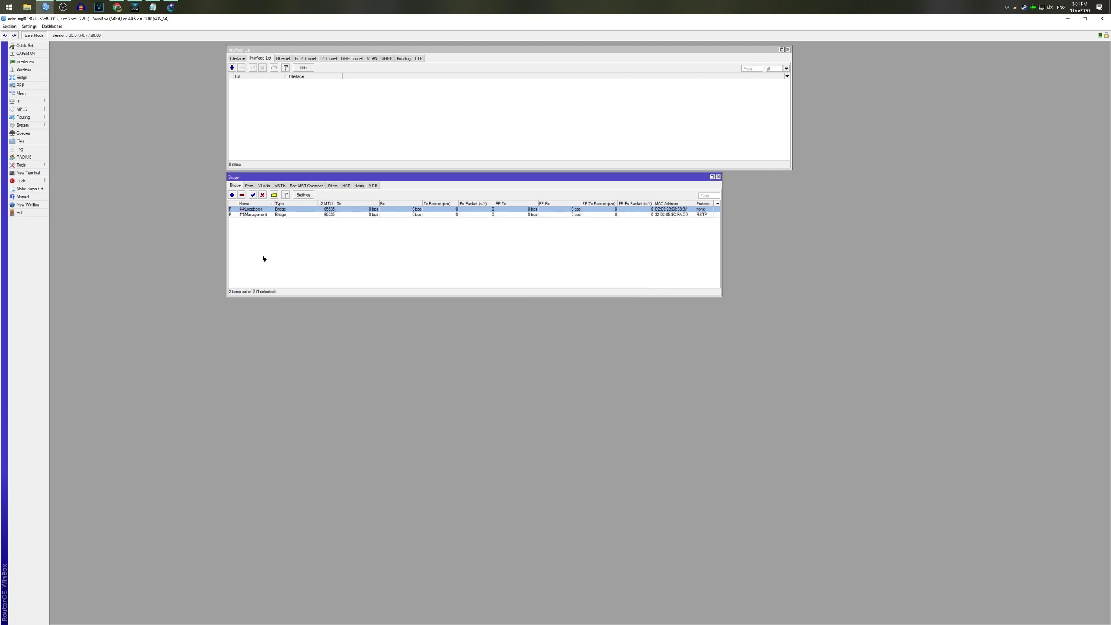
pyautogui.click(232, 195)
pyautogui.write('Leatmi')
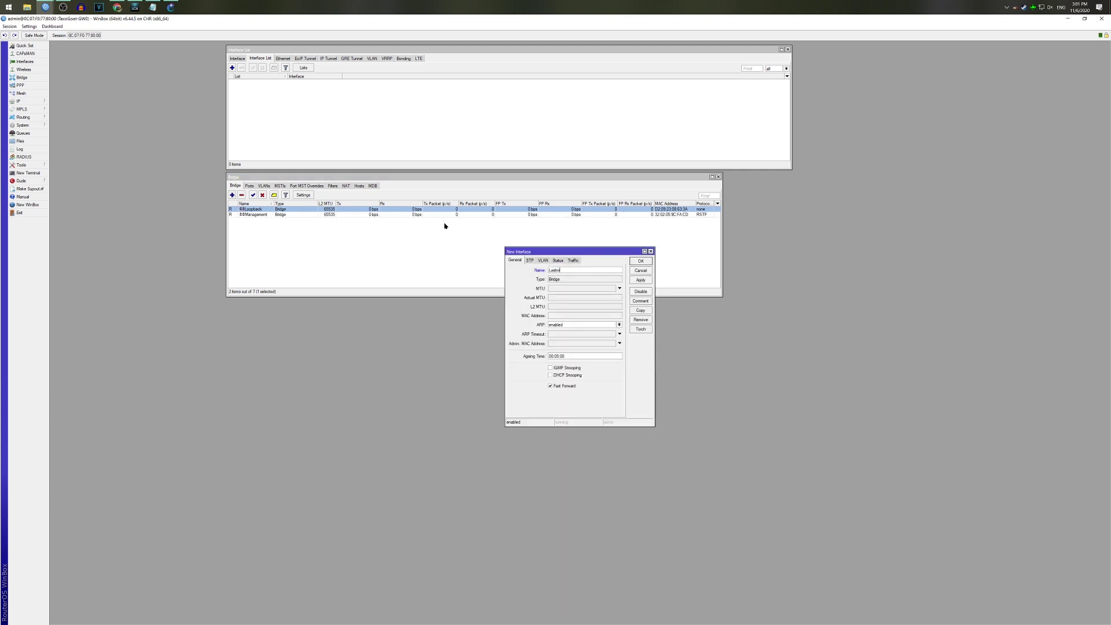
pyautogui.write('le')
pyautogui.press('Return')
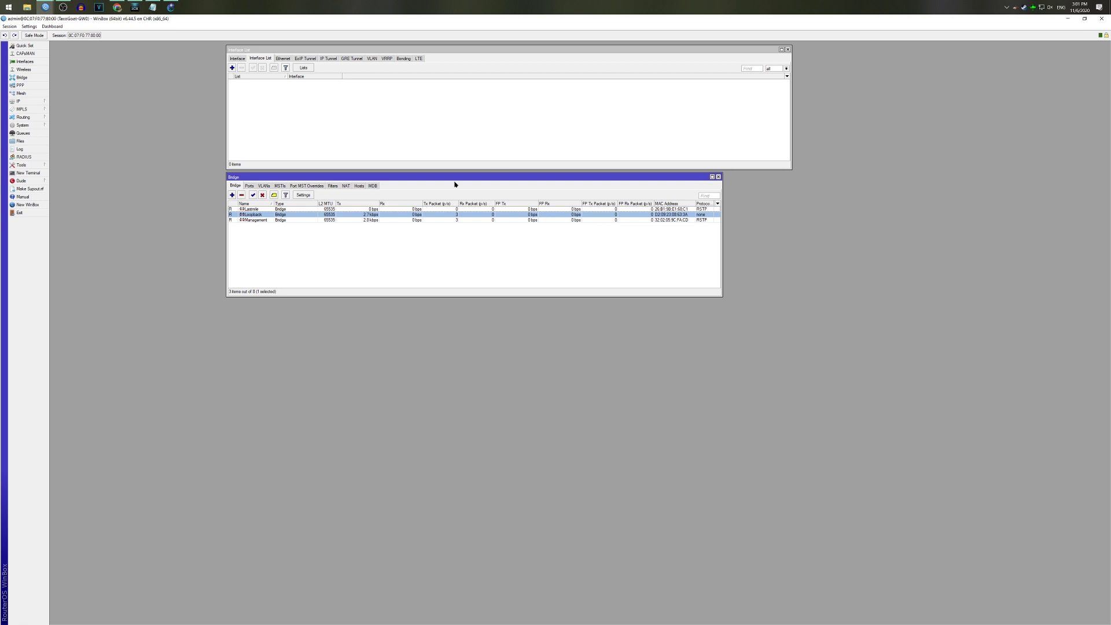
# Rename the ether1 interface to ETH1-WAN.
pyautogui.click(249, 186)
pyautogui.click(25, 61)
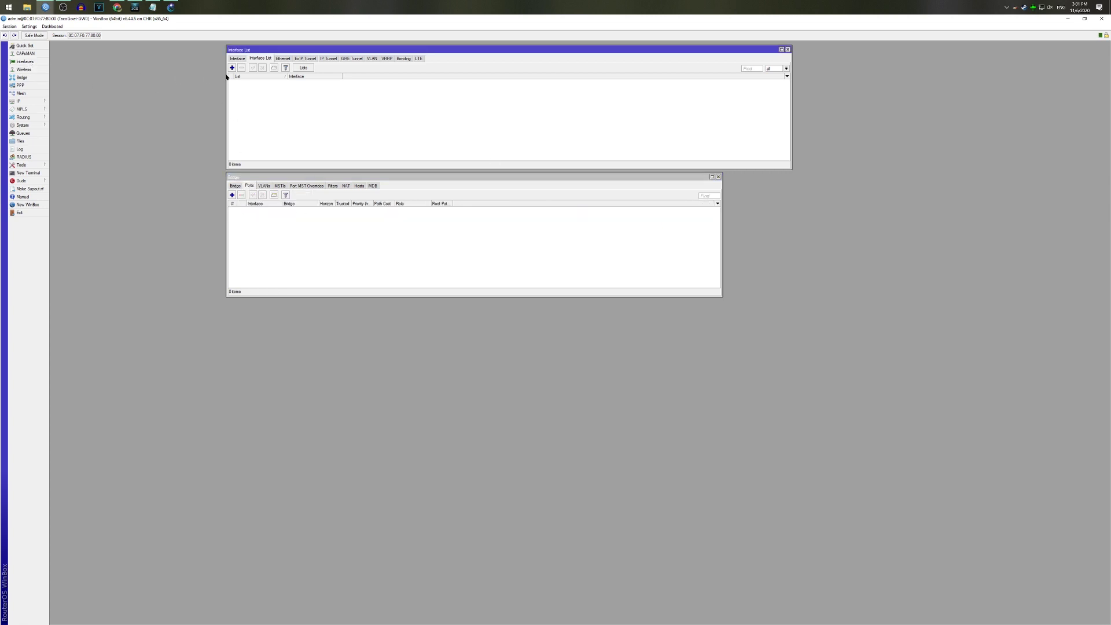
pyautogui.click(241, 59)
pyautogui.doubleClick(255, 100)
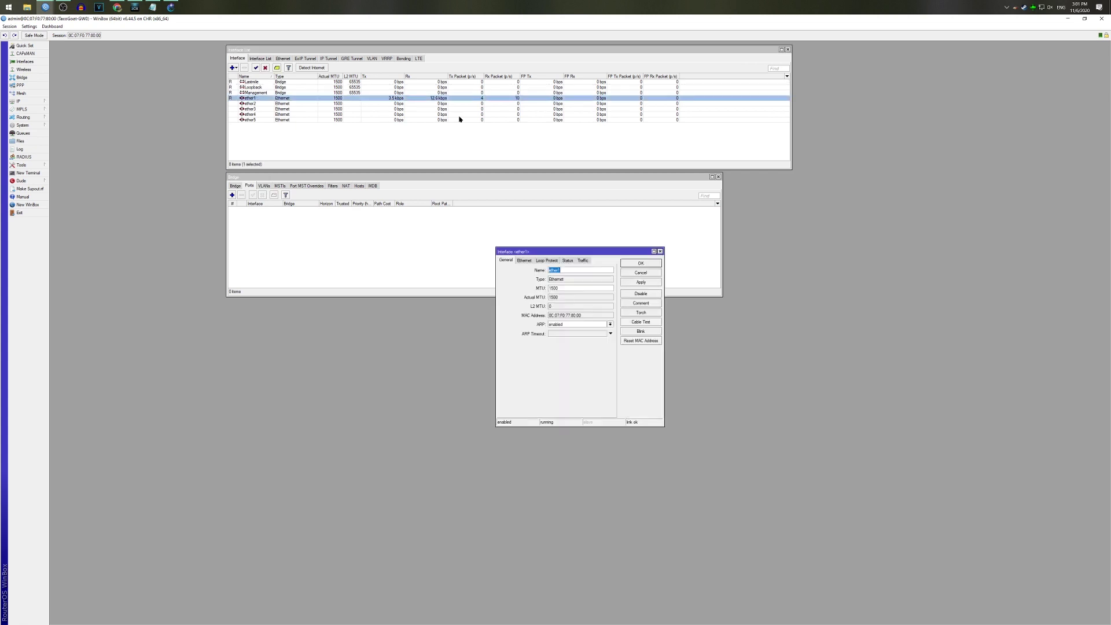
pyautogui.write('ETH1-WAN')
pyautogui.press('Return')
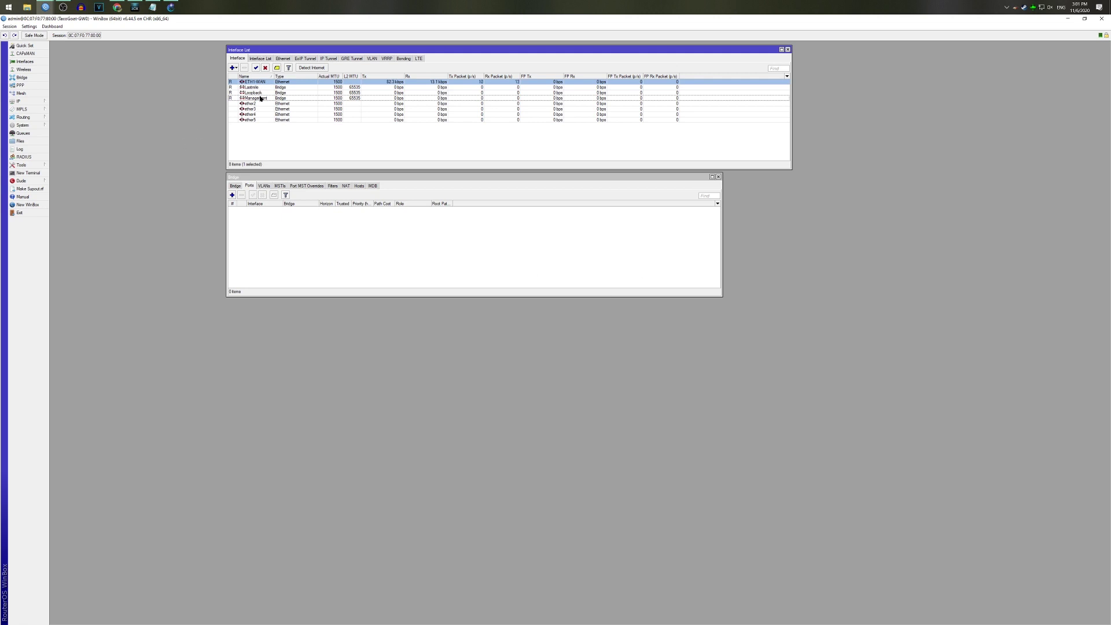
# Open a router terminal and log in with the account's username.
pyautogui.moveTo(260, 98); pyautogui.dragTo(263, 116)
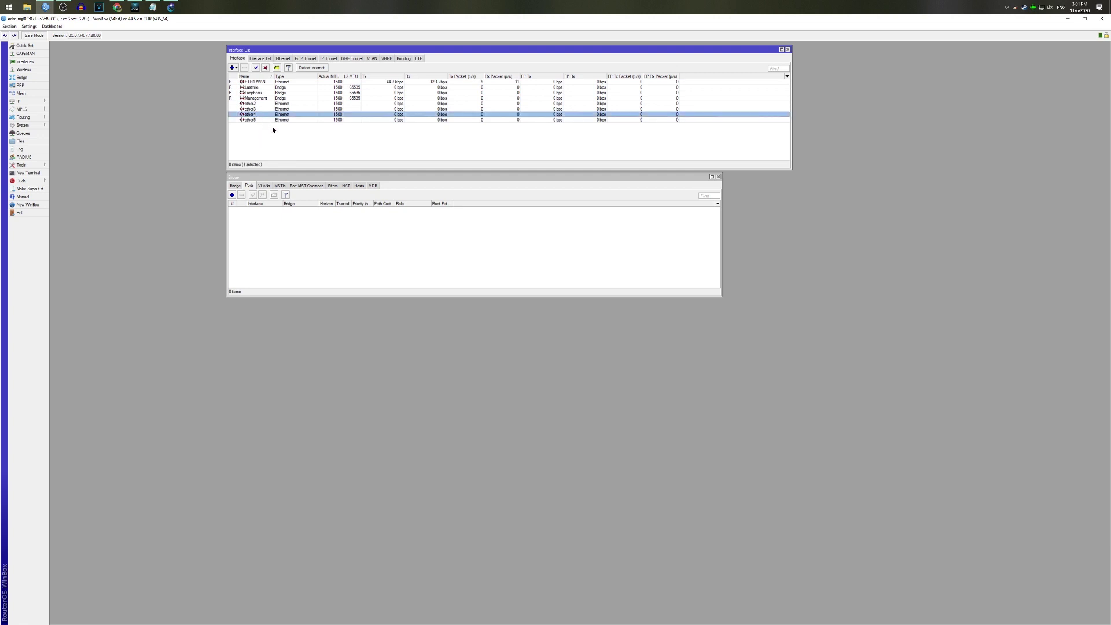
pyautogui.click(37, 173)
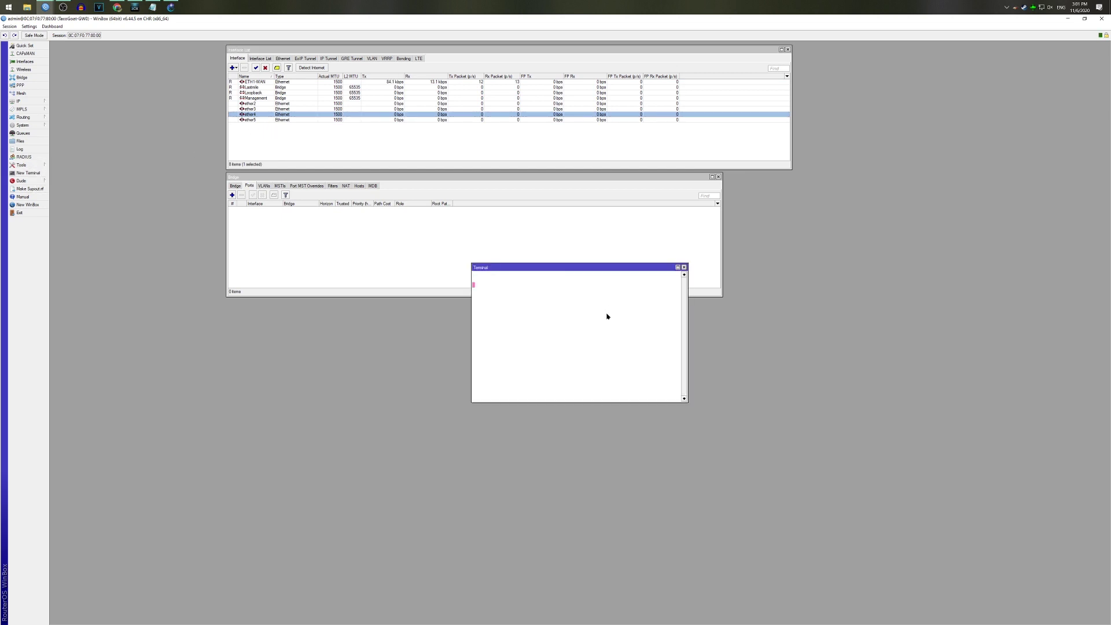
pyautogui.write('sarahg')
pyautogui.press('BackSpace')
pyautogui.press('BackSpace')
pyautogui.write('h')
pyautogui.press('Return')
pyautogui.press('Return')
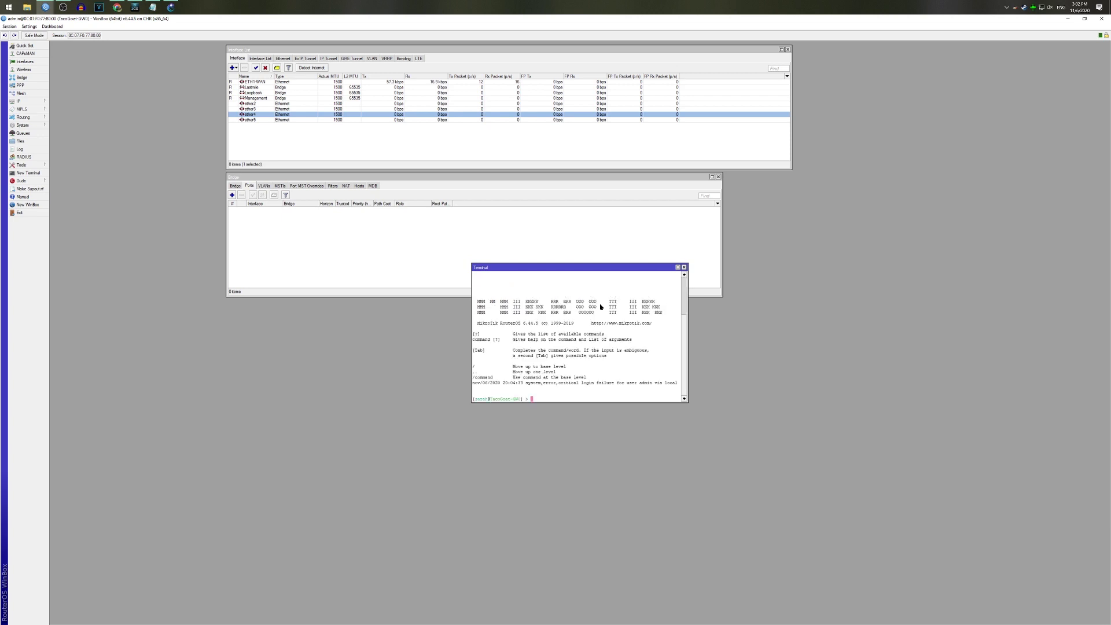
# Print the router's interface list in the terminal, and close the terminal.
pyautogui.write('interface')
pyautogui.press('Return')
pyautogui.write('print')
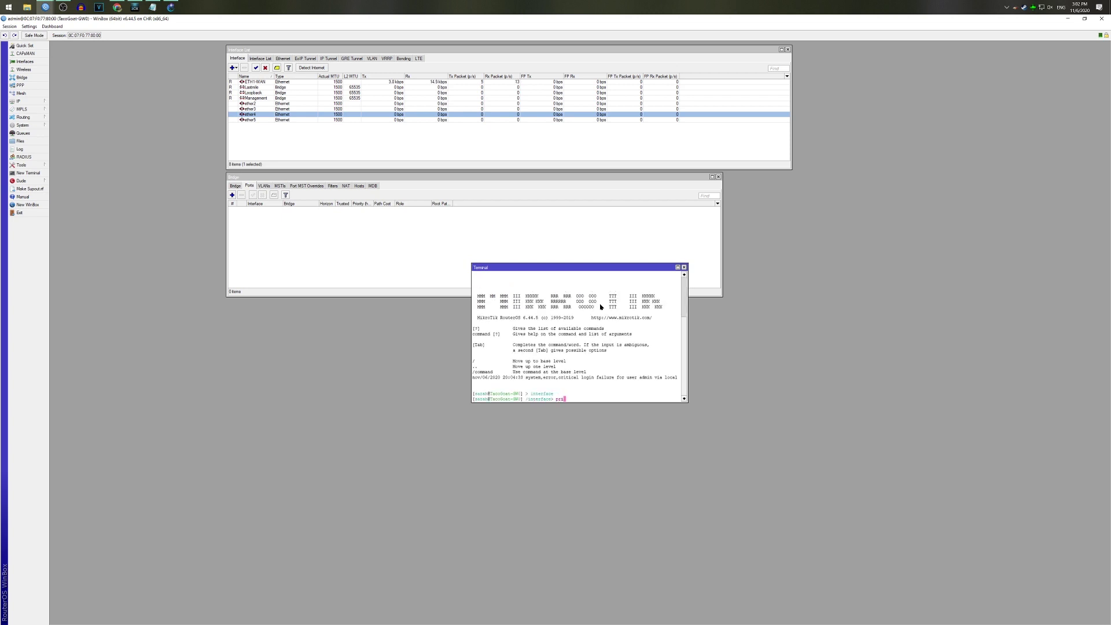
pyautogui.press('Return')
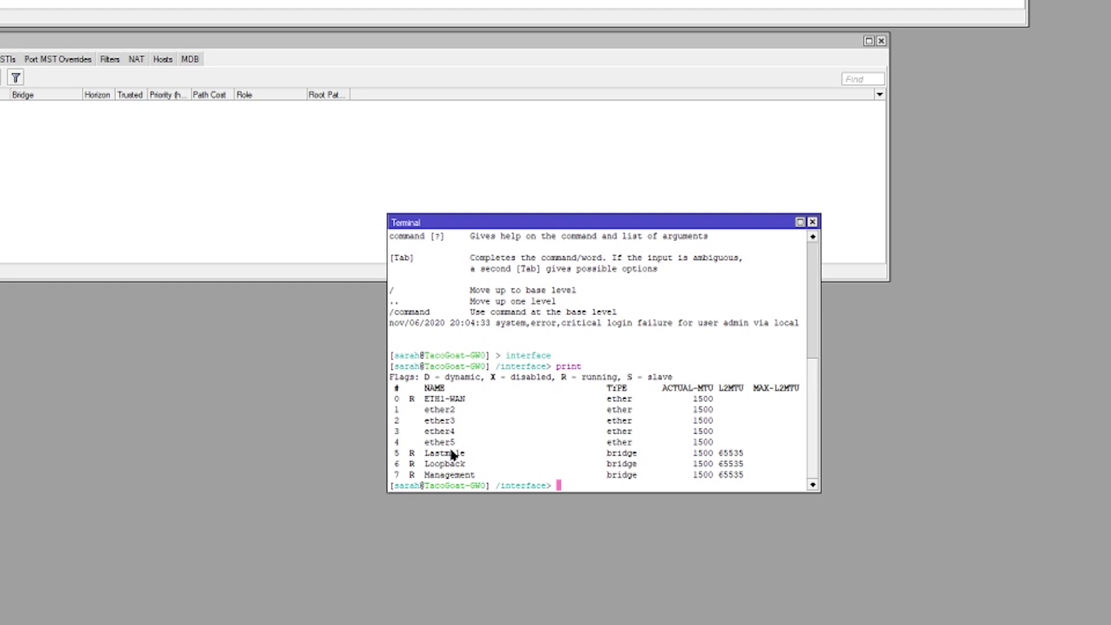
pyautogui.click(812, 222)
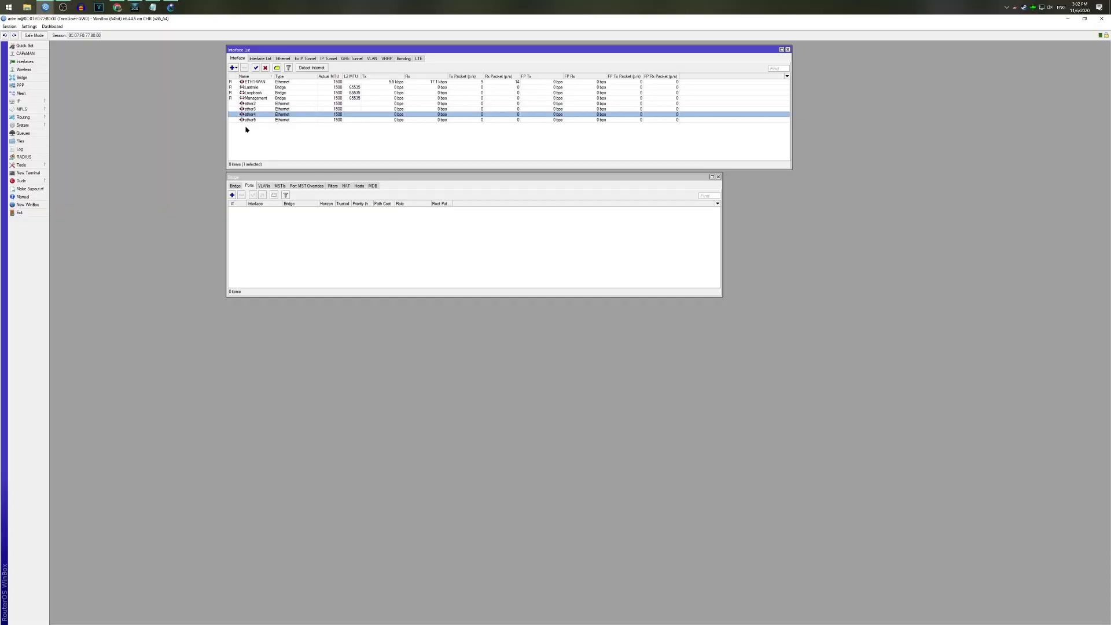
# Add ether5 as a port of the Lastmile bridge.
pyautogui.click(232, 195)
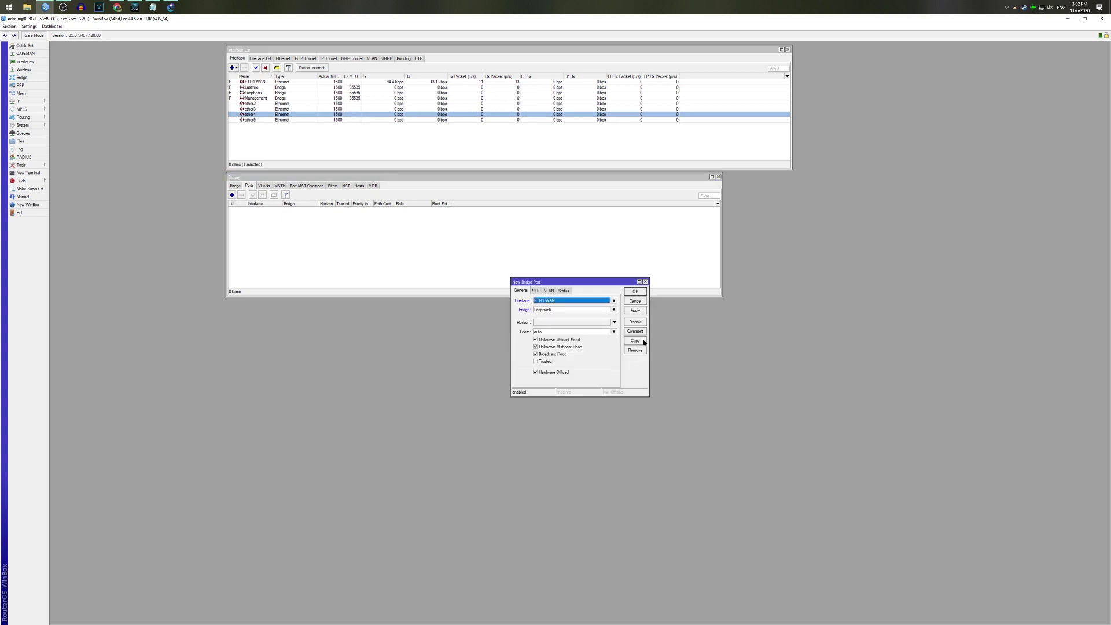
pyautogui.click(613, 300)
pyautogui.click(561, 351)
pyautogui.click(570, 310)
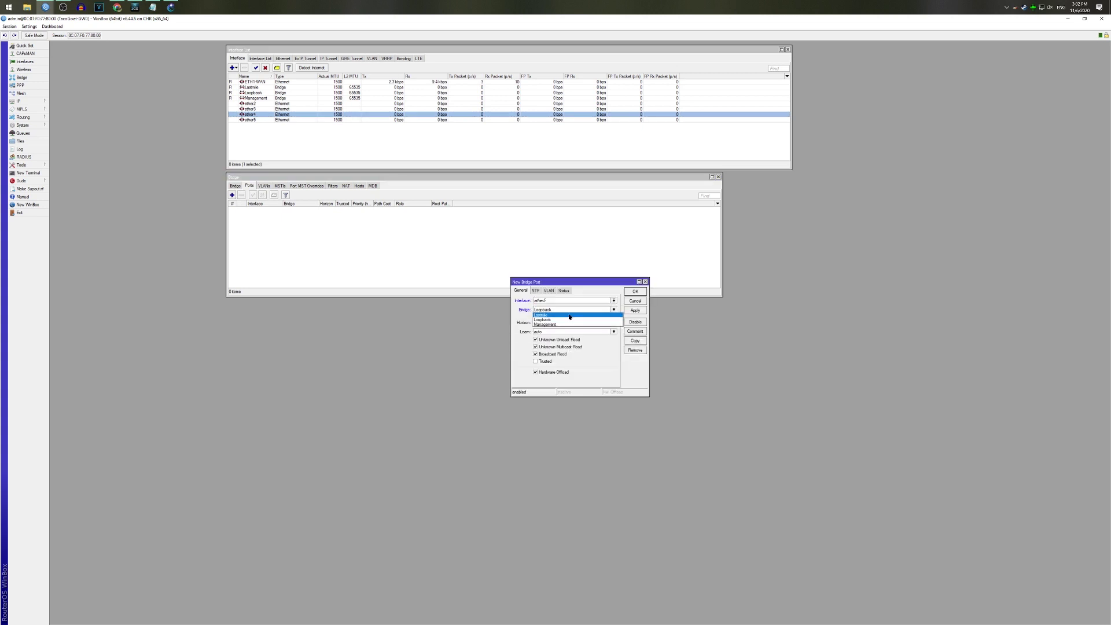
pyautogui.click(570, 315)
pyautogui.click(635, 291)
# Add ether4 as a port of the Lastmile bridge.
pyautogui.click(232, 195)
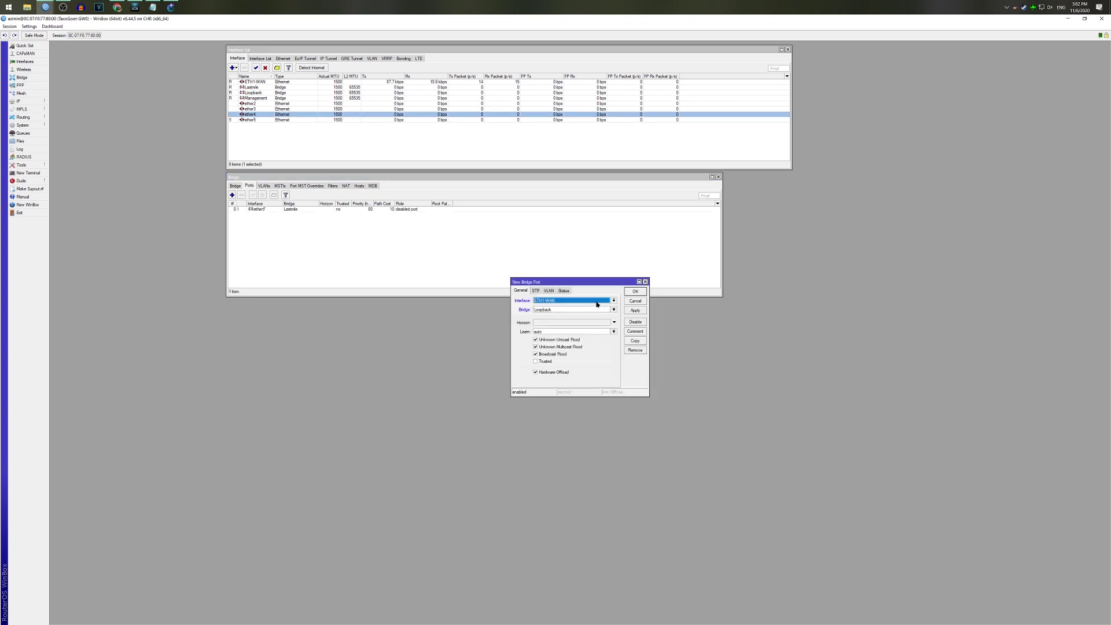
pyautogui.click(596, 303)
pyautogui.click(573, 346)
pyautogui.click(578, 309)
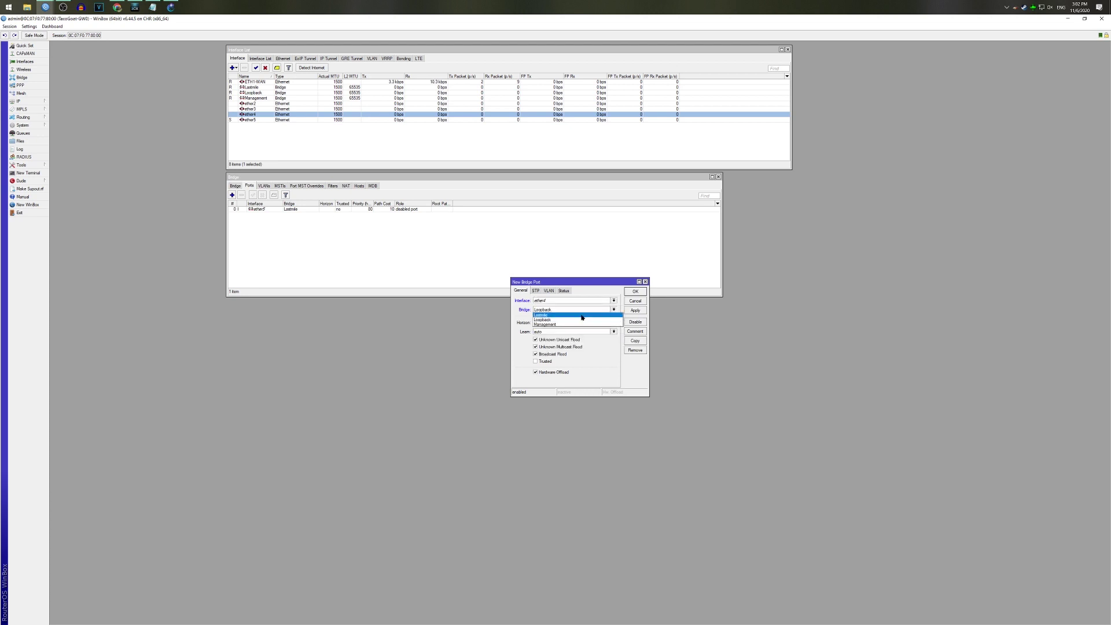
pyautogui.click(582, 315)
pyautogui.click(634, 291)
# Add ether3 as a port of the Lastmile bridge.
pyautogui.click(232, 195)
pyautogui.click(564, 300)
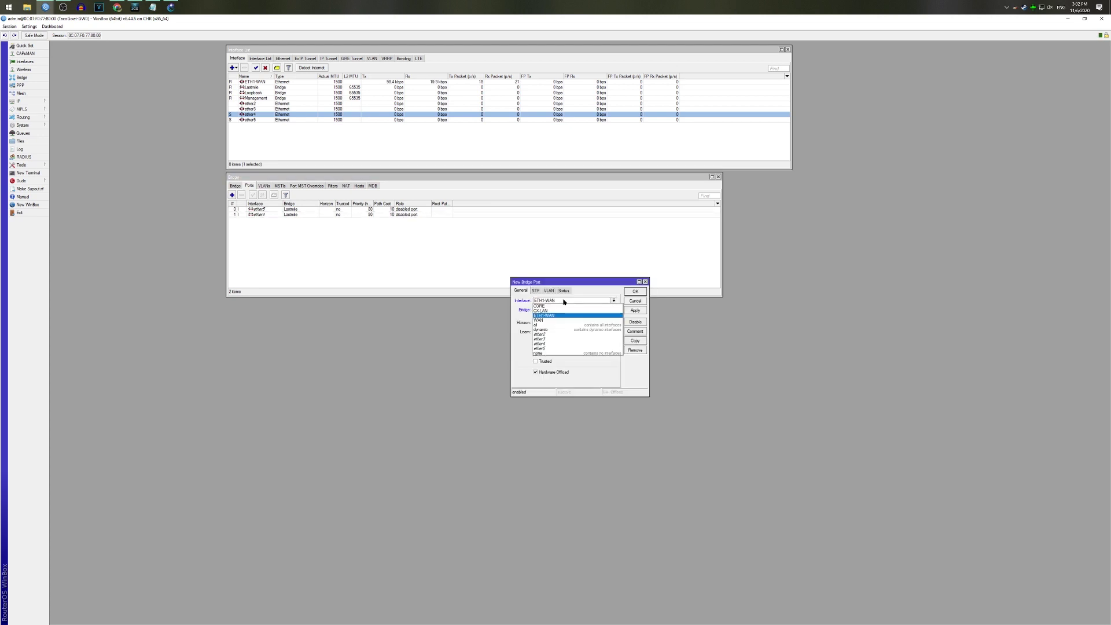
pyautogui.click(561, 341)
pyautogui.click(570, 310)
pyautogui.click(570, 314)
pyautogui.click(635, 291)
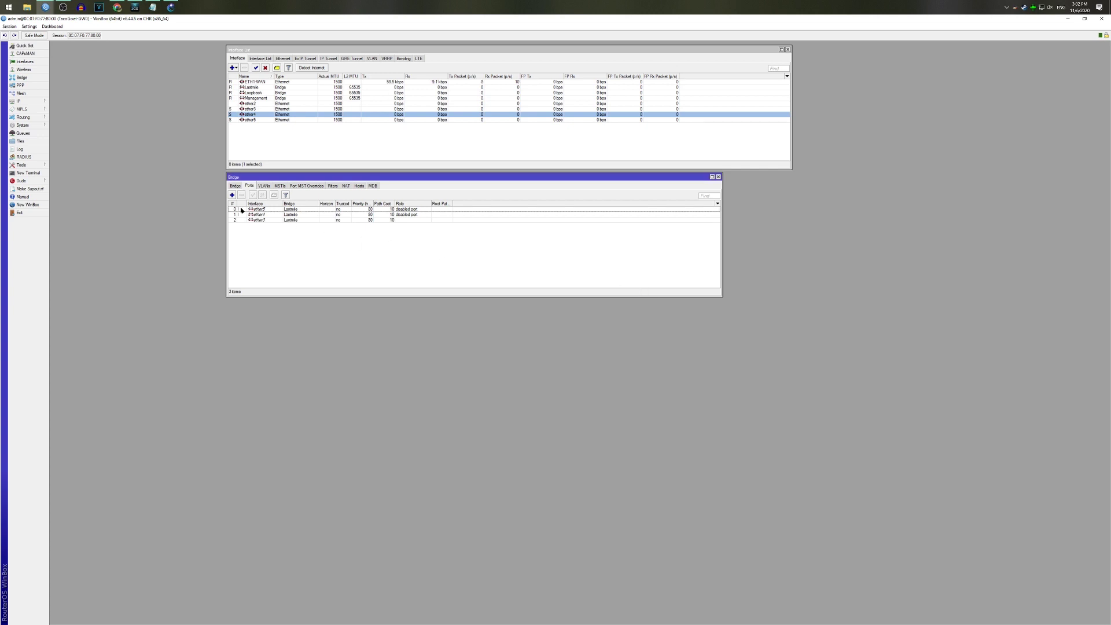
# Add ether2 as a port of the Management bridge, and close the bridge window.
pyautogui.click(232, 195)
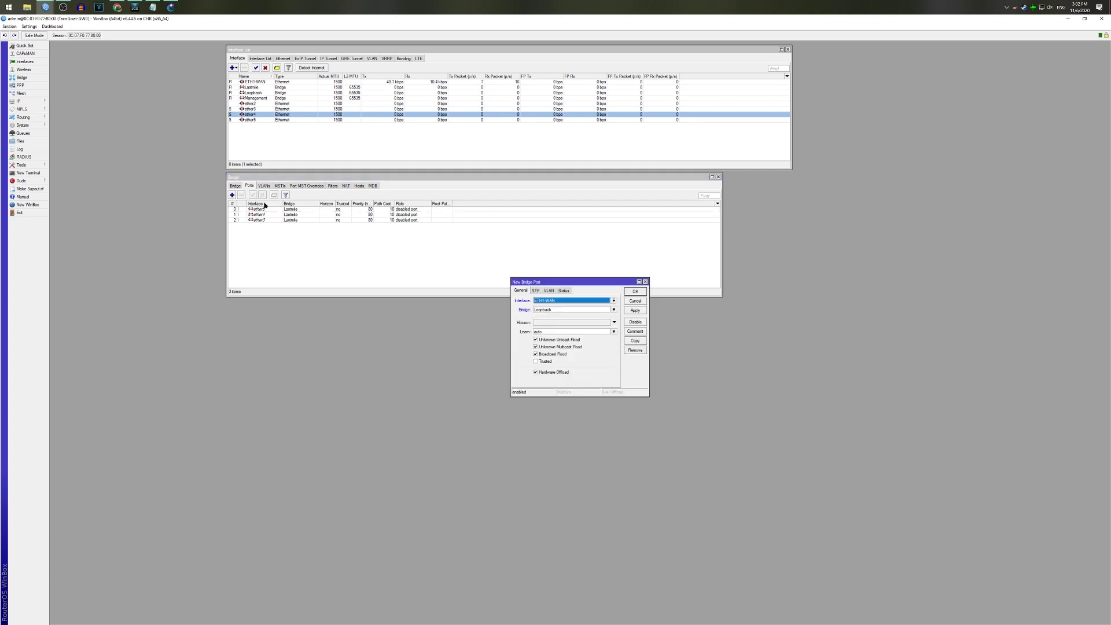
pyautogui.click(575, 303)
pyautogui.click(561, 335)
pyautogui.click(561, 309)
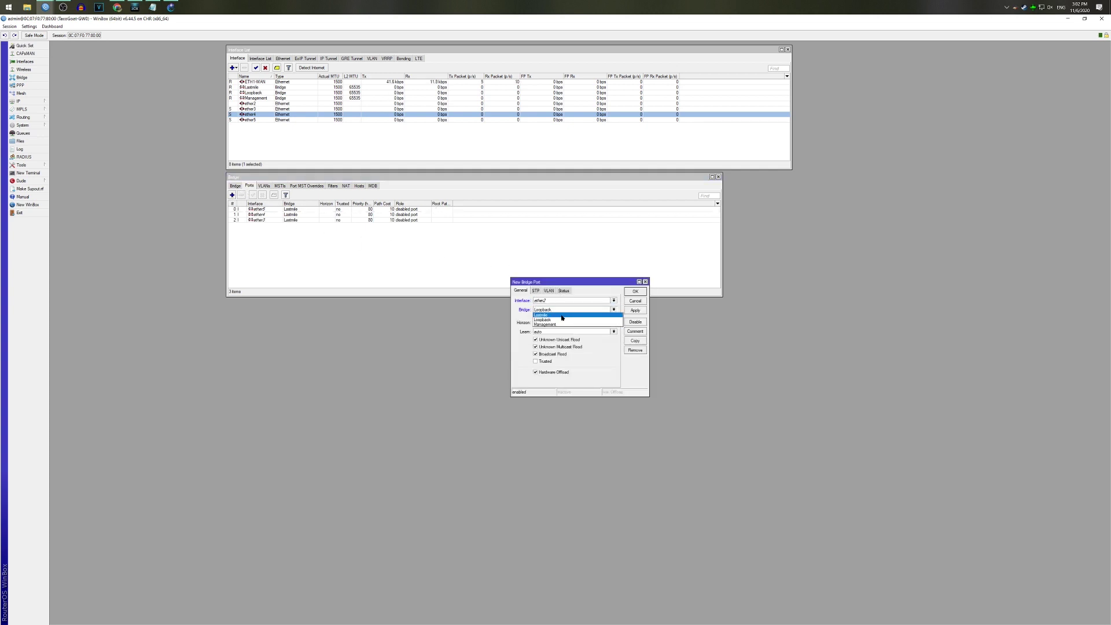
pyautogui.click(547, 324)
pyautogui.click(635, 291)
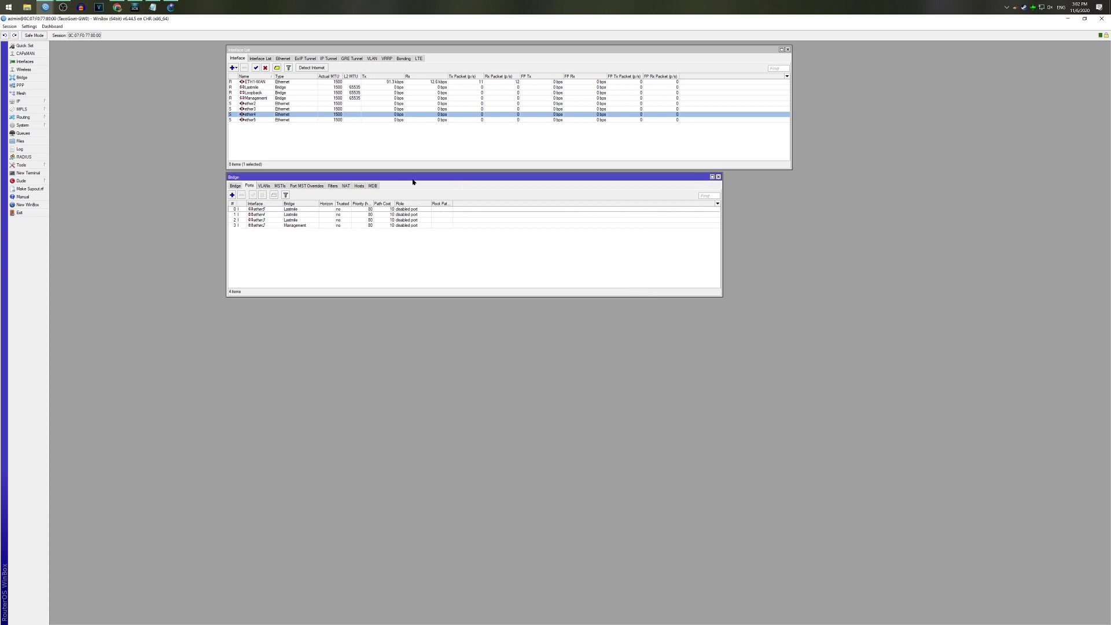
pyautogui.click(719, 177)
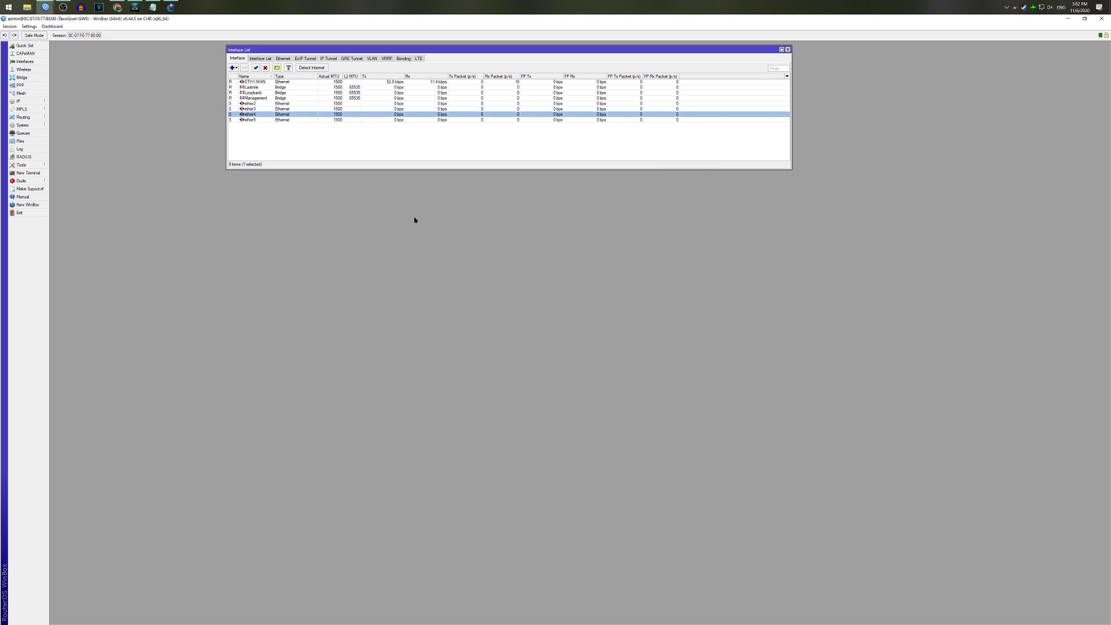
# Open the router's IP addresses and add 10.80.255.1 on one of the bridge interfaces.
pyautogui.click(18, 101)
pyautogui.click(65, 116)
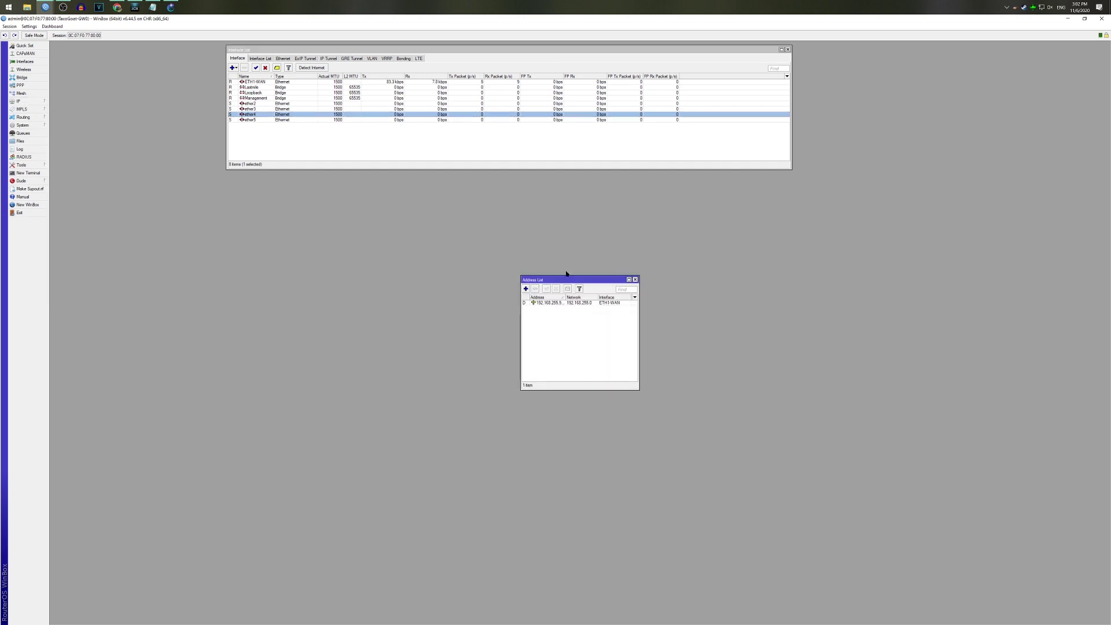
pyautogui.click(527, 289)
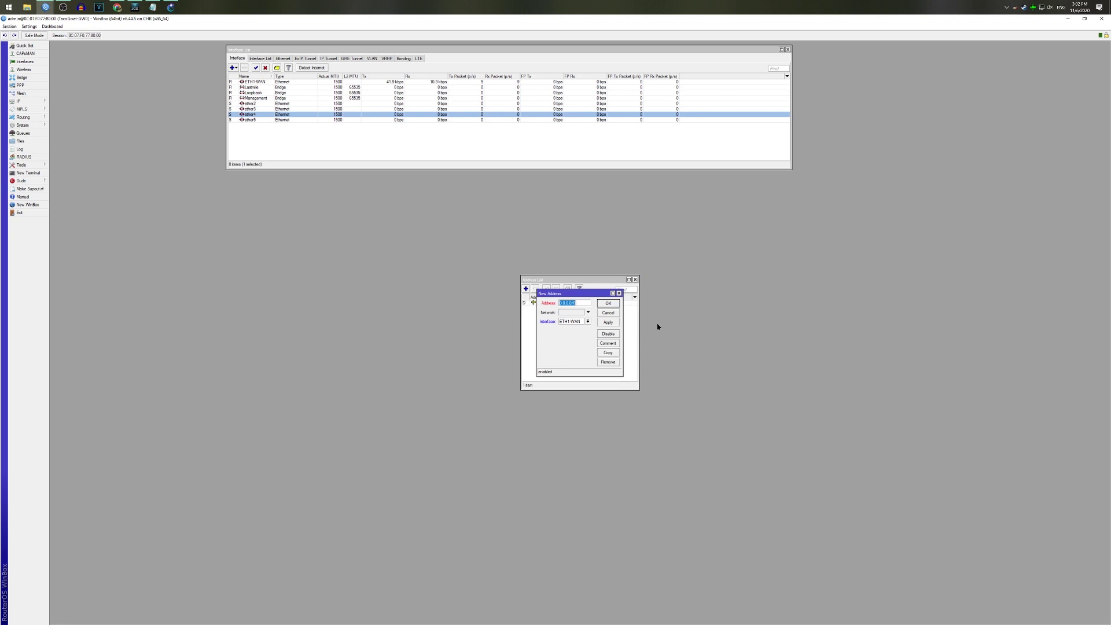
pyautogui.write('10')
pyautogui.click(584, 321)
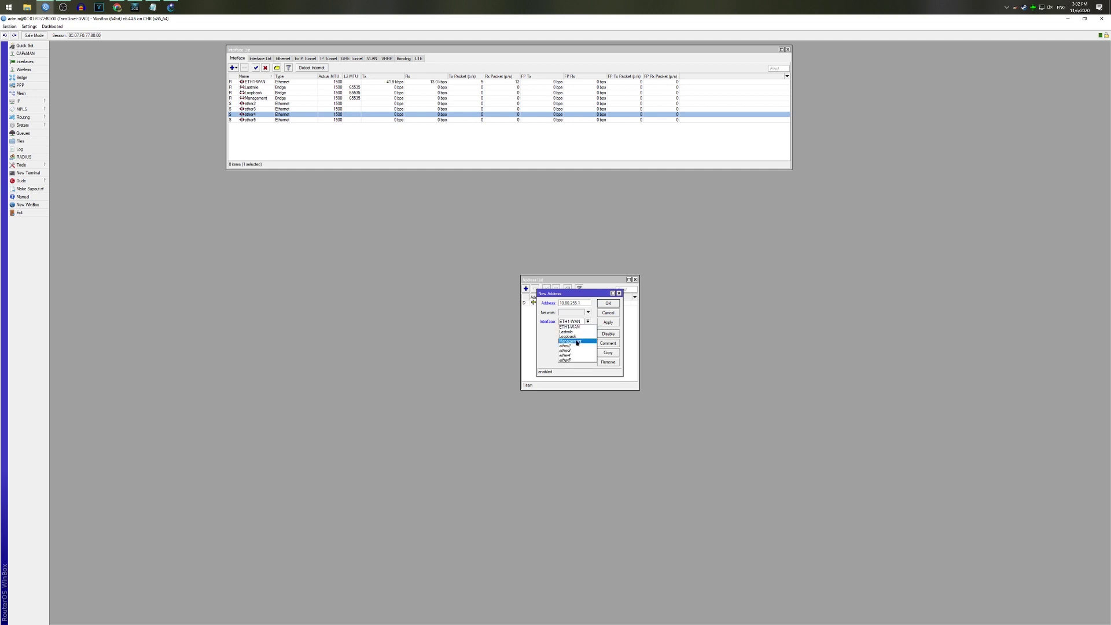
pyautogui.click(577, 341)
# Add the address 10.80.1.1/24 on the Management interface with the comment Management.
pyautogui.write('10.80.1.1/24')
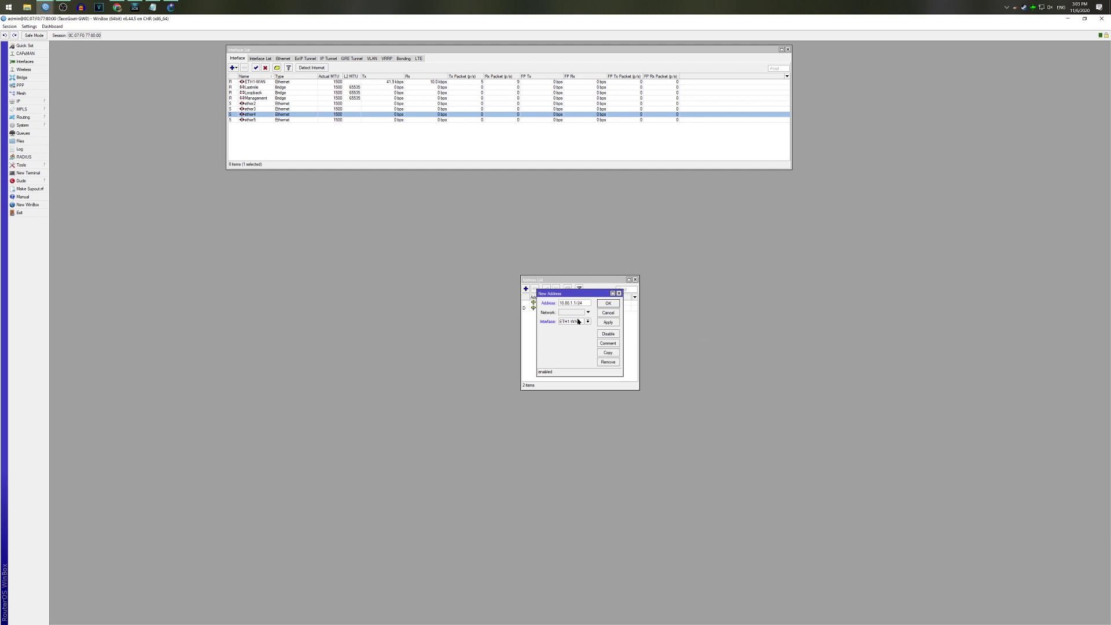
pyautogui.click(577, 321)
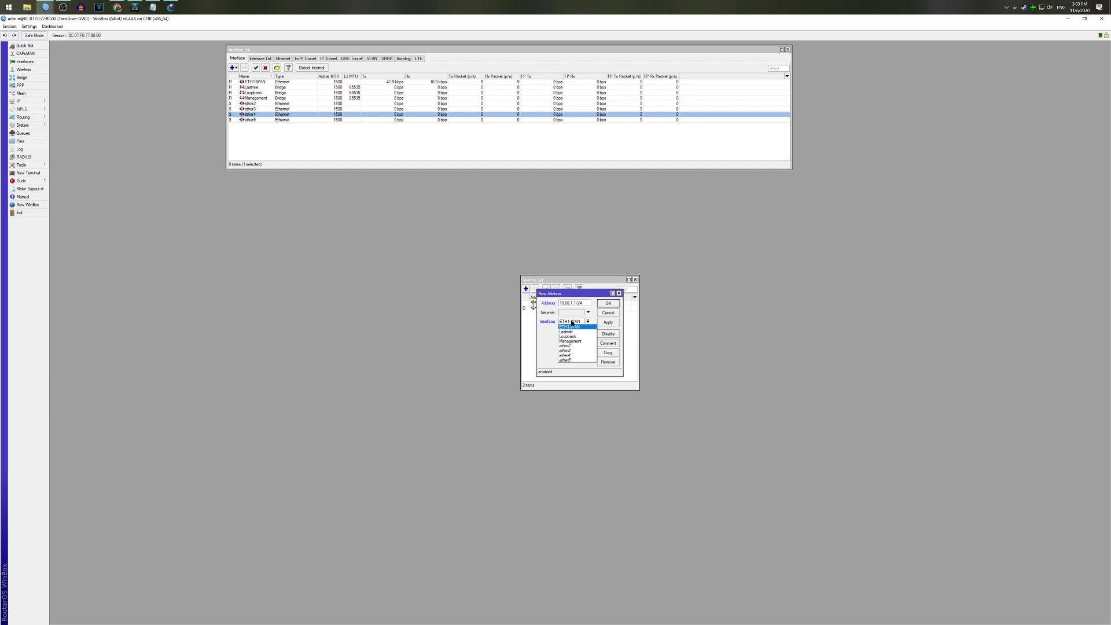
pyautogui.click(574, 337)
pyautogui.click(608, 344)
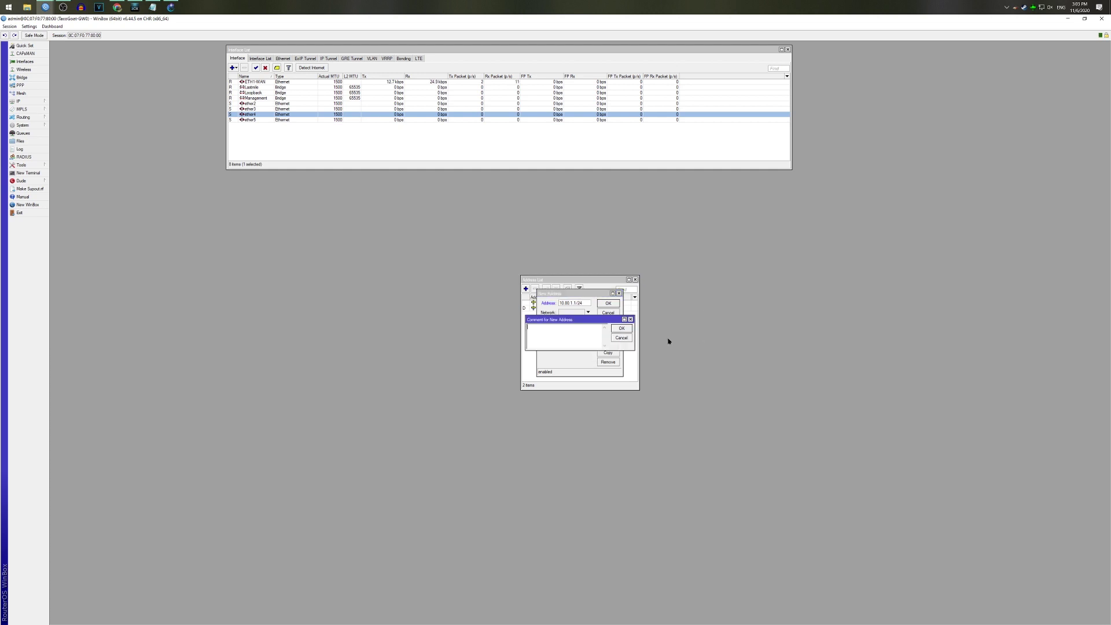
pyautogui.write('Mgmt')
pyautogui.press('Return')
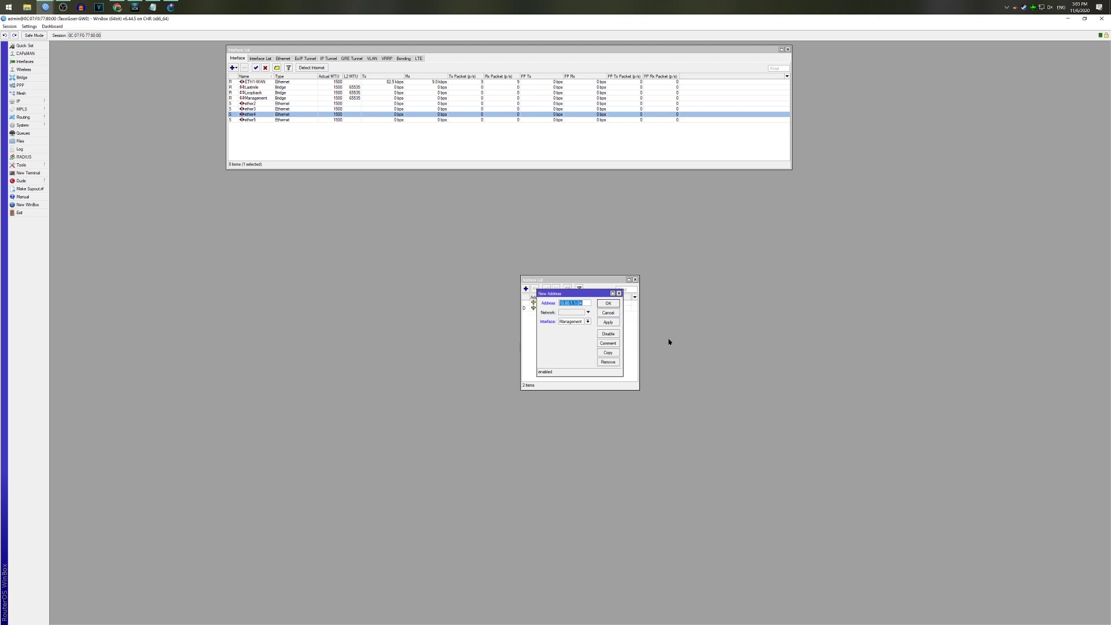
pyautogui.click(608, 303)
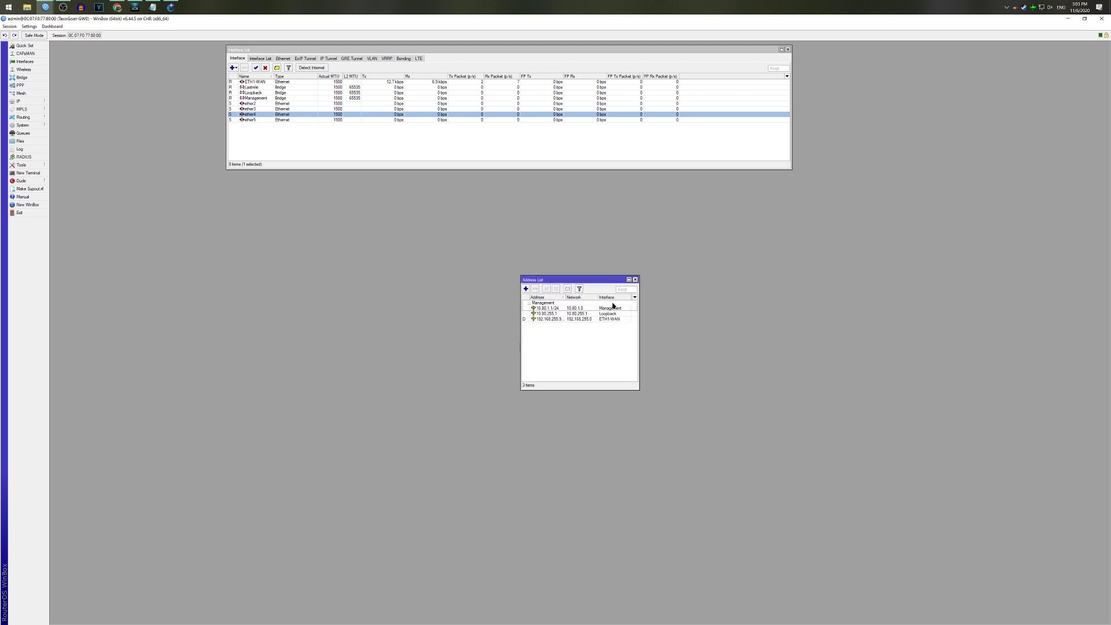
# Set the comment of the 10.80.255.1 address to Router ID.
pyautogui.doubleClick(554, 314)
pyautogui.click(617, 344)
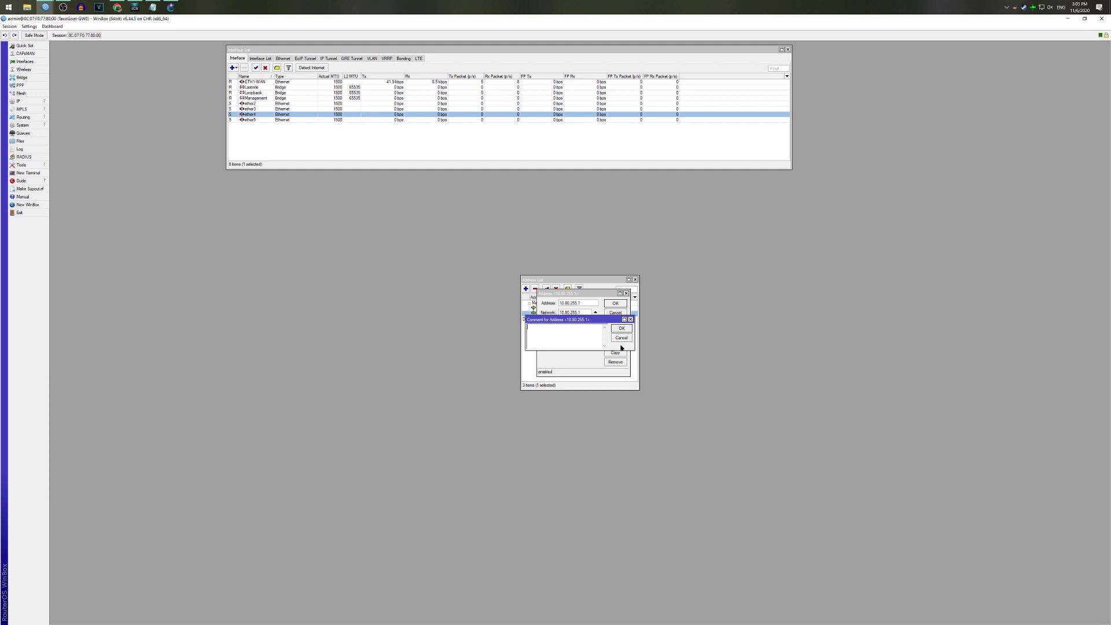
pyautogui.write('Router l')
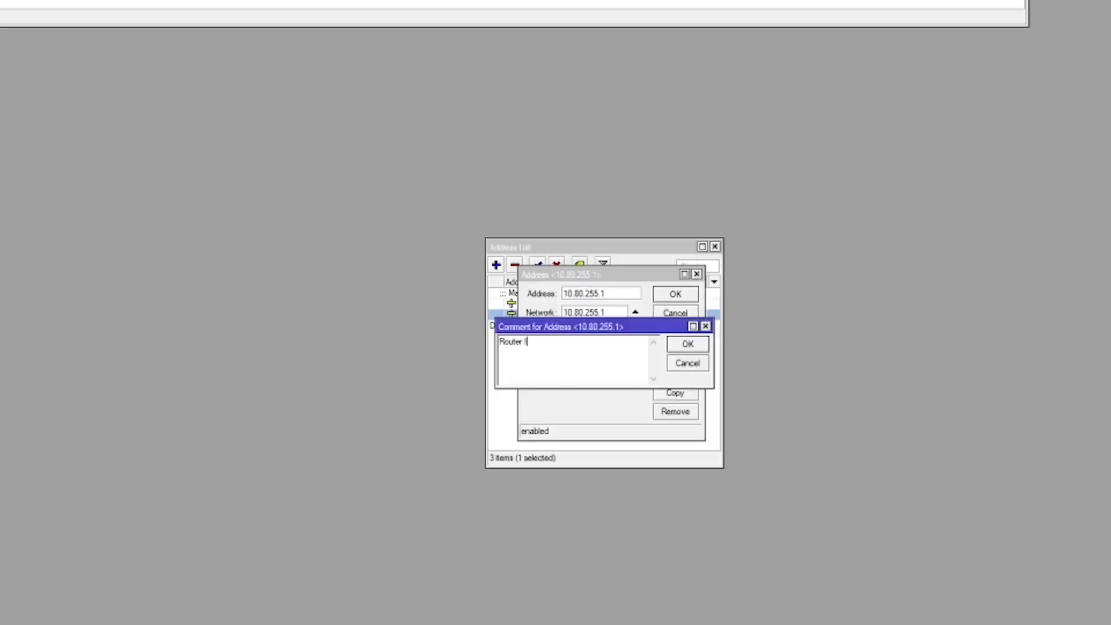
pyautogui.write('D')
pyautogui.click(688, 343)
pyautogui.click(675, 295)
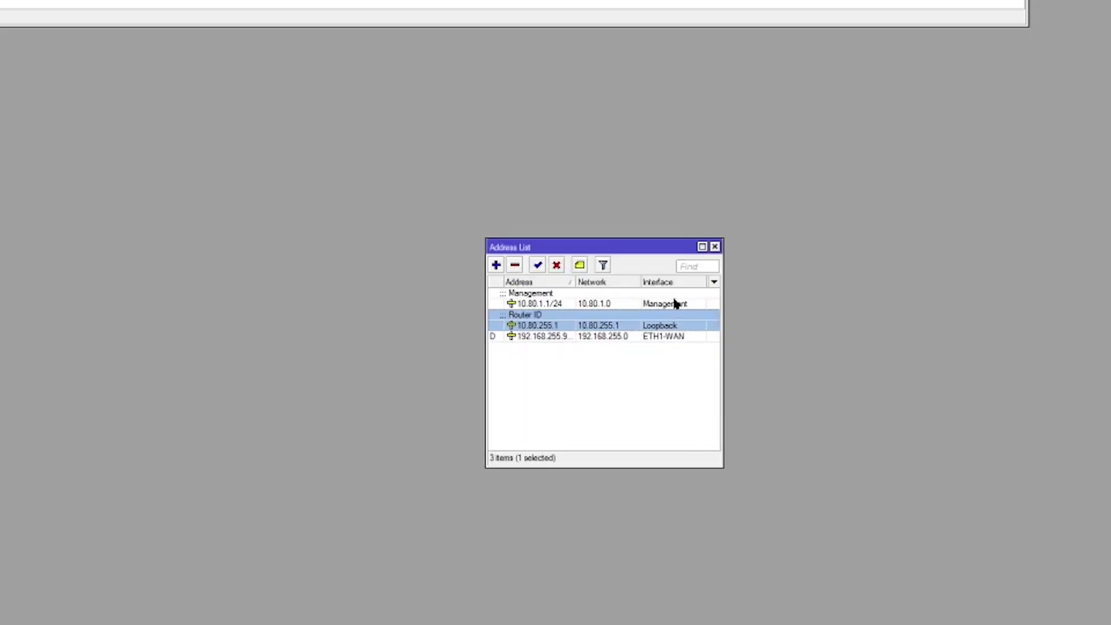
# Add the address 100.80.1.1/24 on the Lastmile interface.
pyautogui.click(495, 266)
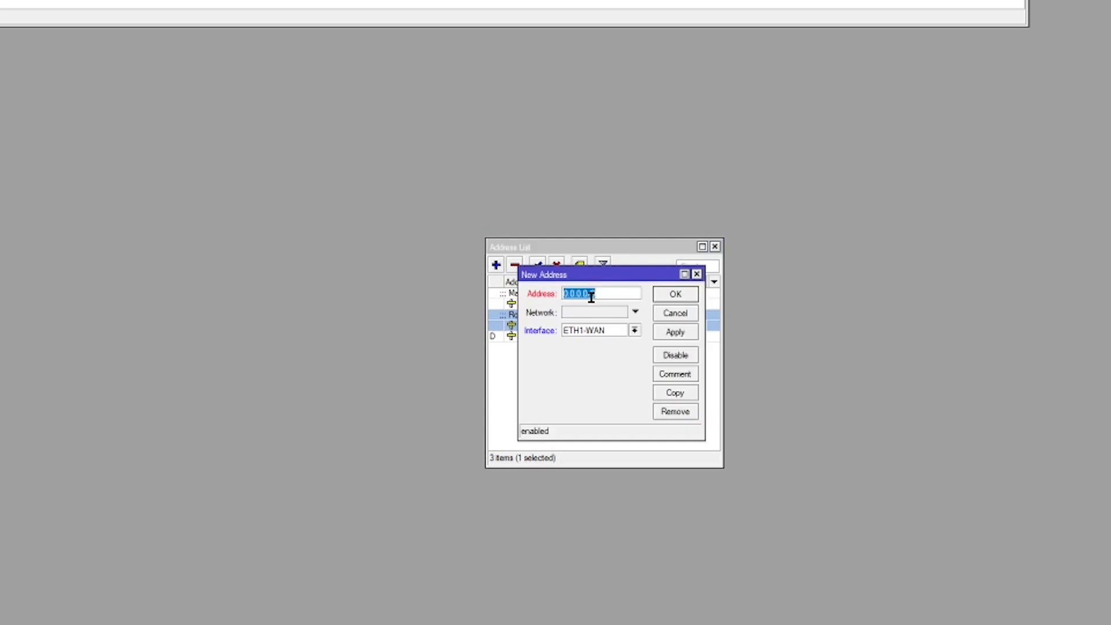
pyautogui.write('100.80.1.1/24')
pyautogui.click(635, 331)
pyautogui.click(617, 351)
pyautogui.click(676, 293)
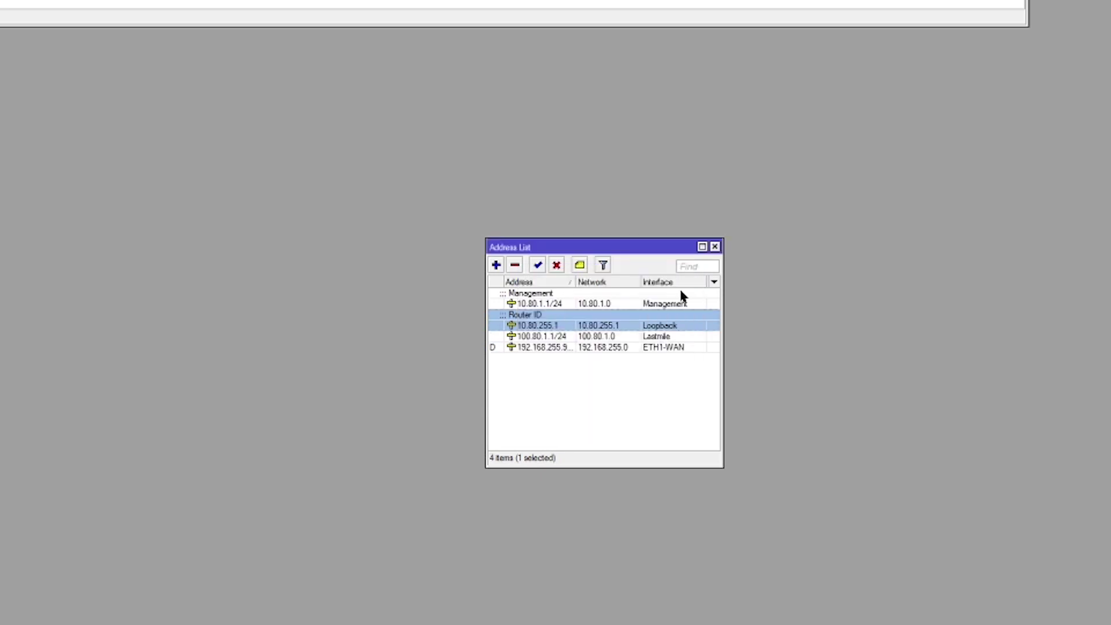
# Set the comment of the 100.80.1.1/24 address to CX-NAT and move the address list window out of the way.
pyautogui.click(538, 338)
pyautogui.doubleClick(538, 342)
pyautogui.click(696, 373)
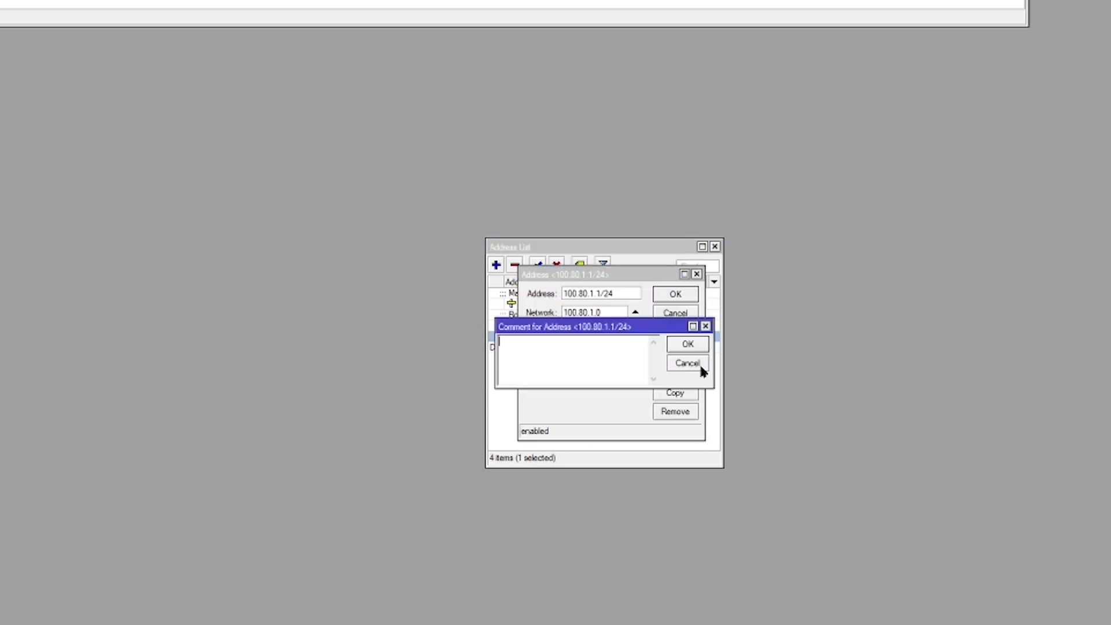
pyautogui.write('CX-NAT')
pyautogui.click(687, 344)
pyautogui.click(676, 294)
pyautogui.moveTo(575, 253); pyautogui.dragTo(859, 32)
pyautogui.click(992, 33)
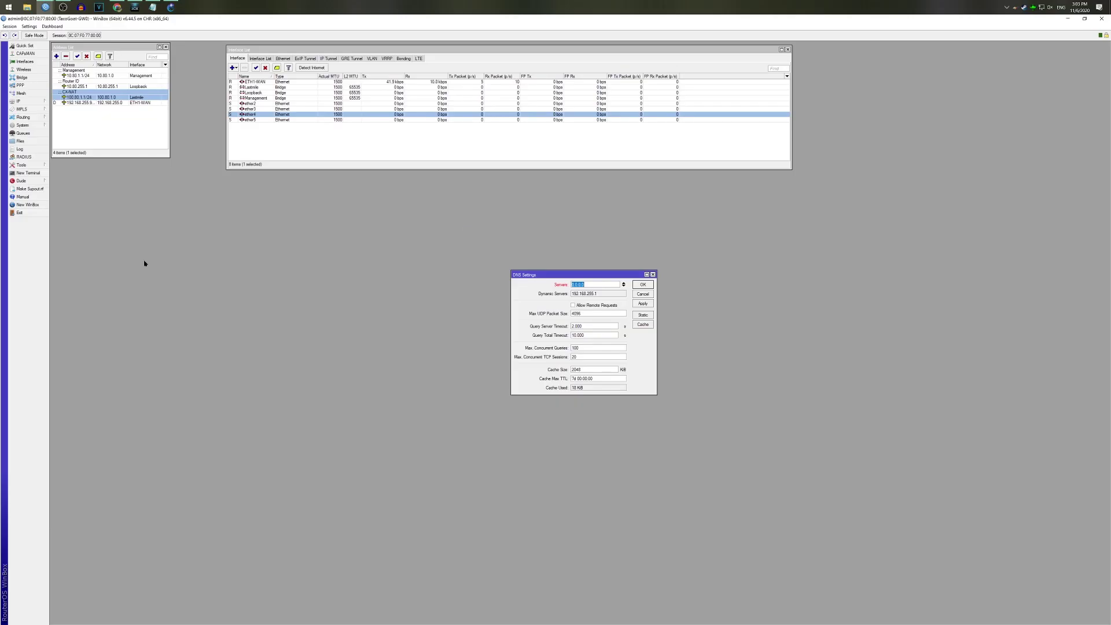
# Ping 1.1.1.1 from the router to test its internet connectivity, and stop the ping.
pyautogui.click(20, 165)
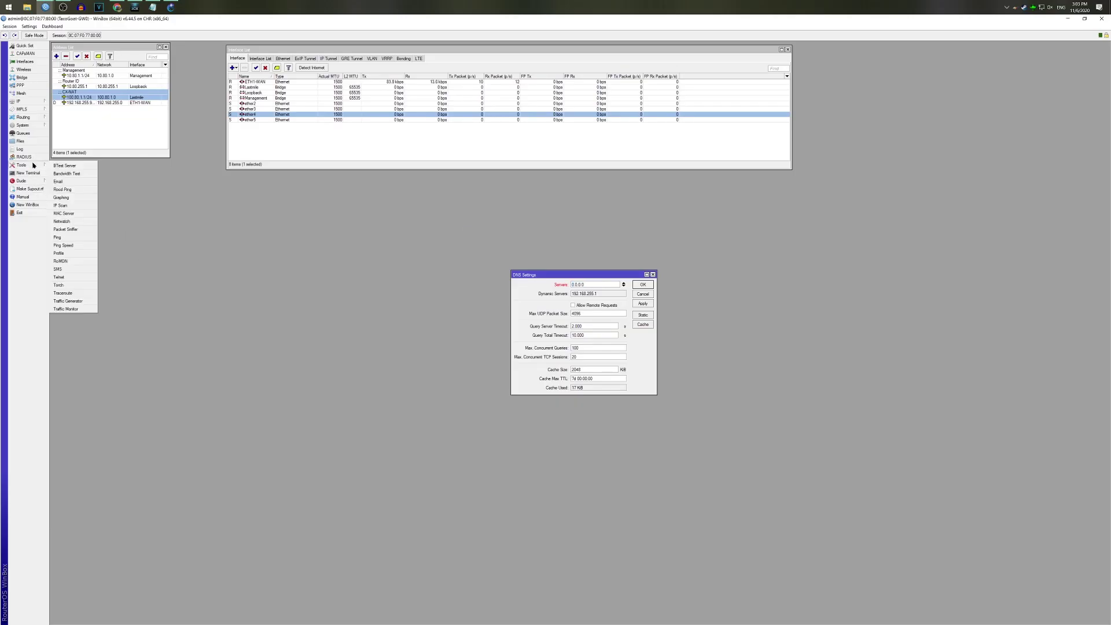
pyautogui.click(57, 237)
pyautogui.write('1.1.1.1')
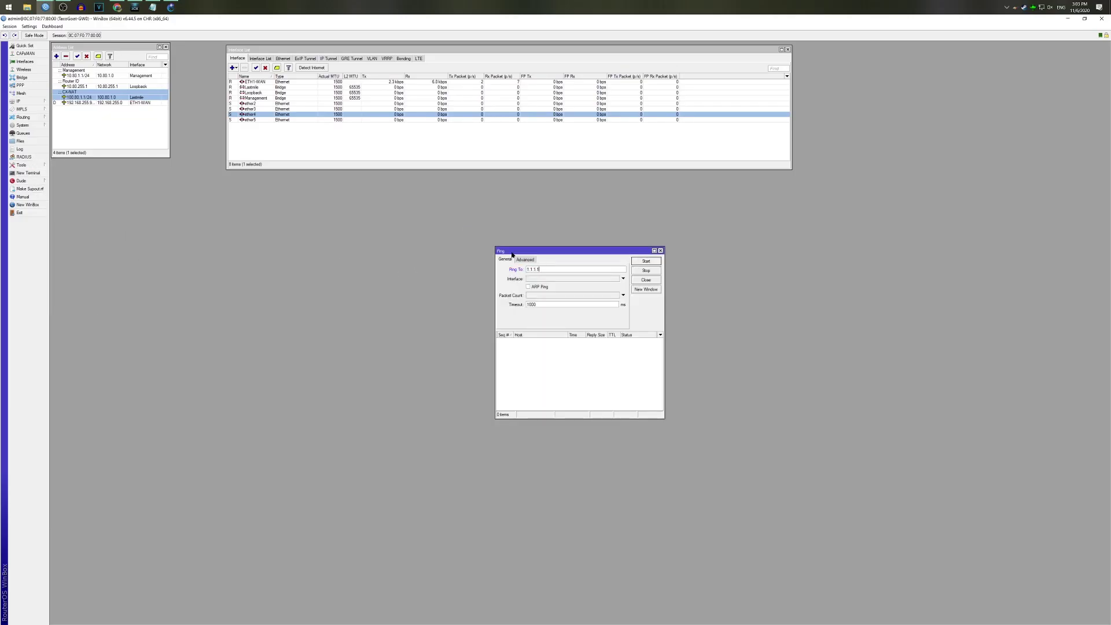
pyautogui.press('Return')
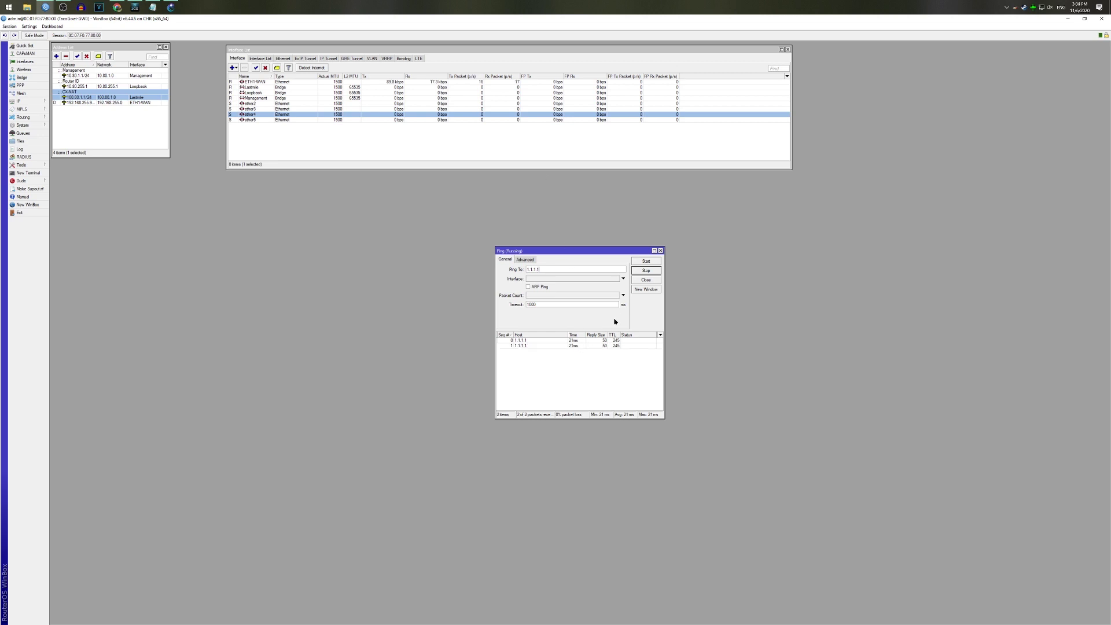
pyautogui.click(650, 272)
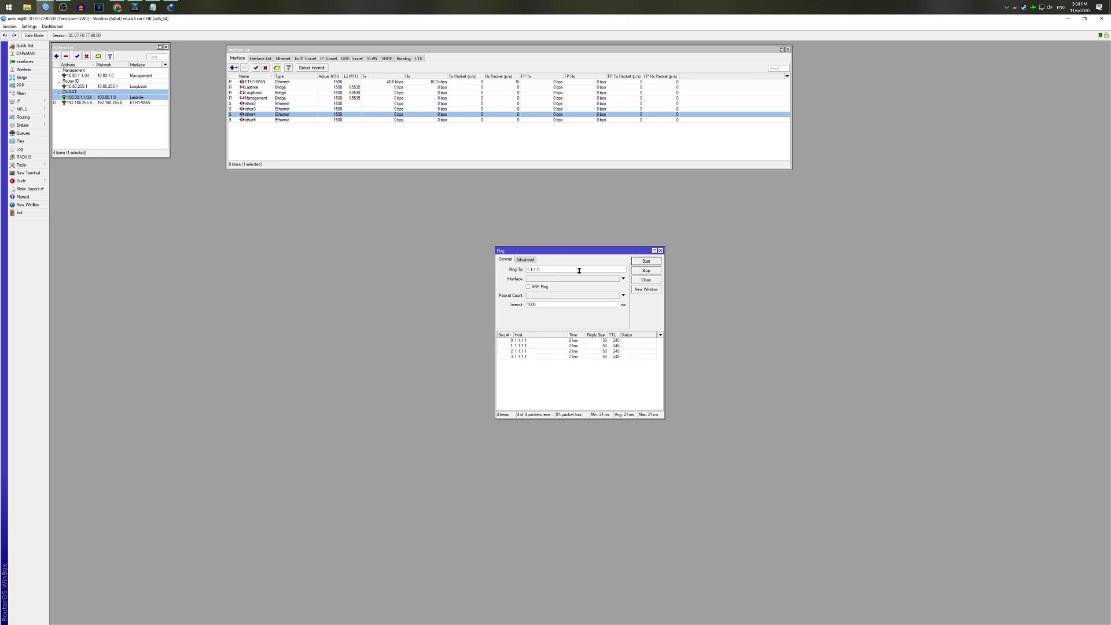
# Ping 8.8.8.8 from the router, stop the test and close the Ping tool.
pyautogui.doubleClick(578, 271)
pyautogui.write('8.8.8.8')
pyautogui.press('Return')
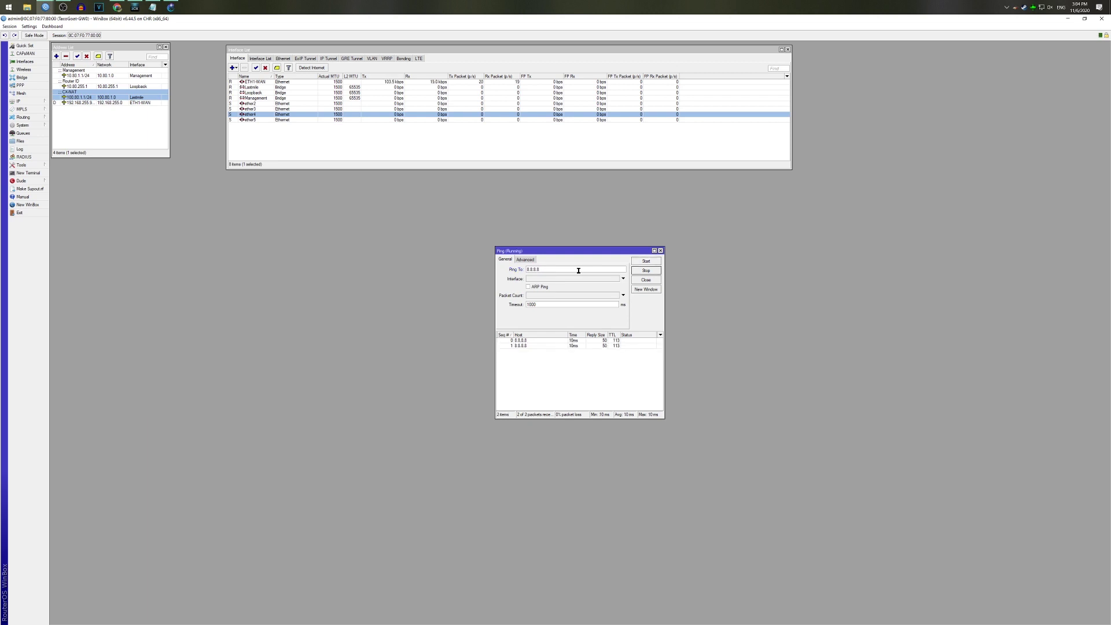
pyautogui.click(647, 270)
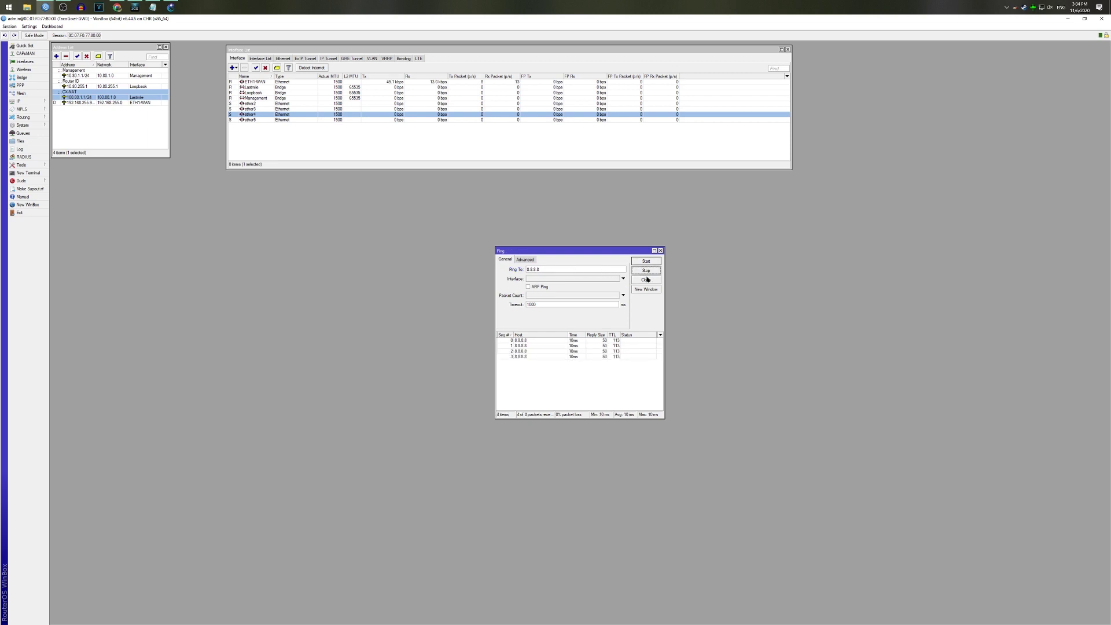
pyautogui.click(646, 280)
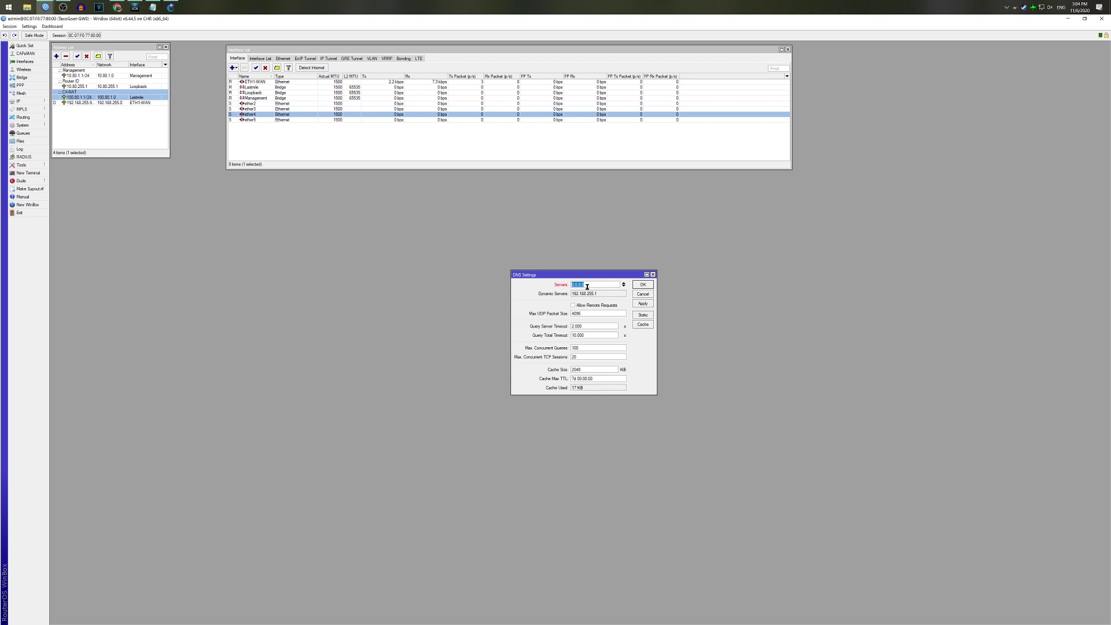
# Set the DNS servers to 8.8.8.8 and 1.1.1.1, allow remote requests, and save the DNS settings.
pyautogui.write('8.8.8.8')
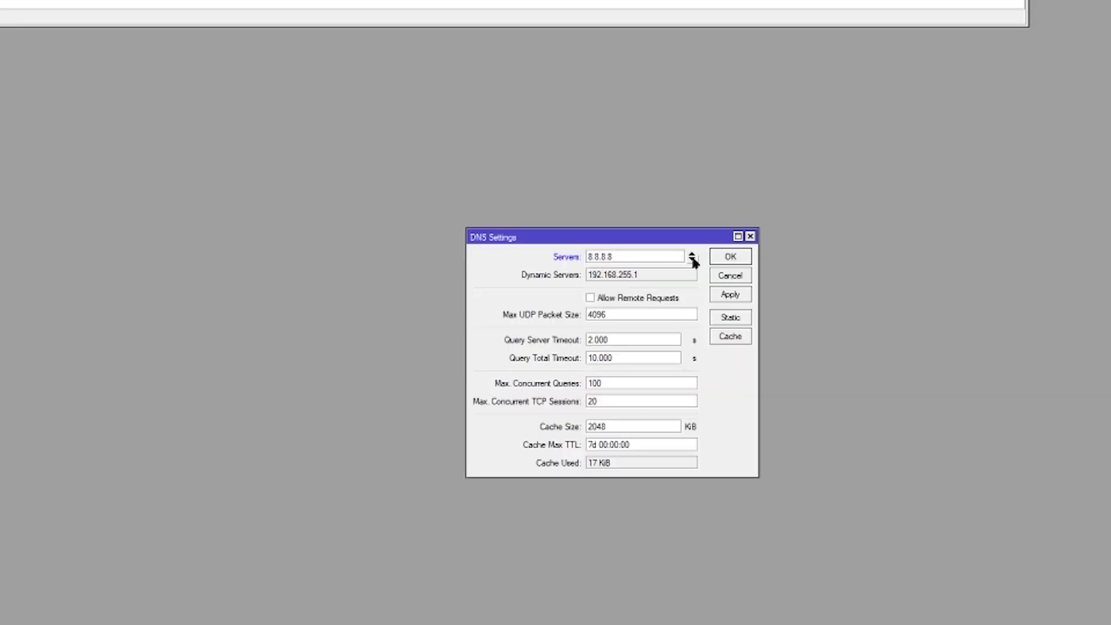
pyautogui.click(623, 286)
pyautogui.write('1.1.1.1')
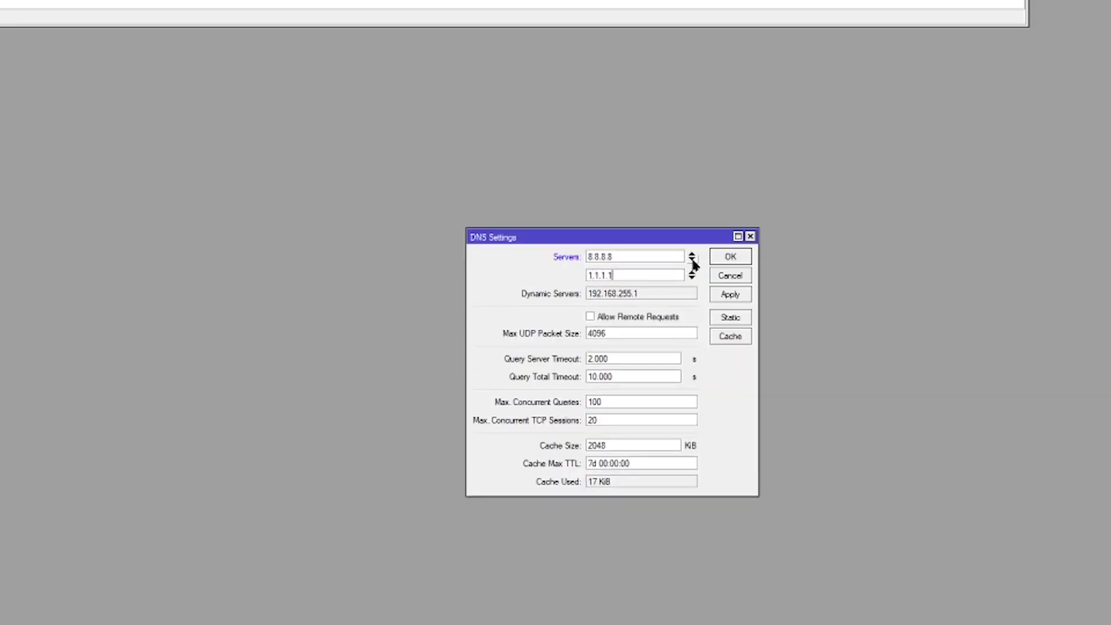
pyautogui.click(733, 300)
pyautogui.click(648, 318)
pyautogui.click(736, 296)
pyautogui.click(744, 256)
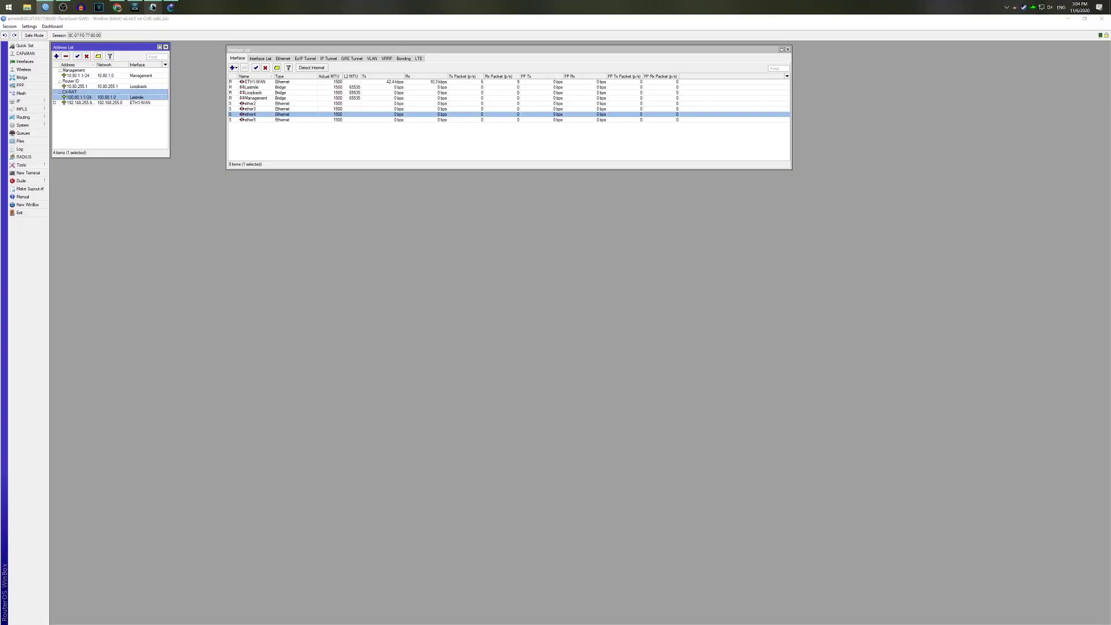
# Open the Basic-firewall text file in Notepad and copy all of its firewall filter commands.
pyautogui.click(26, 7)
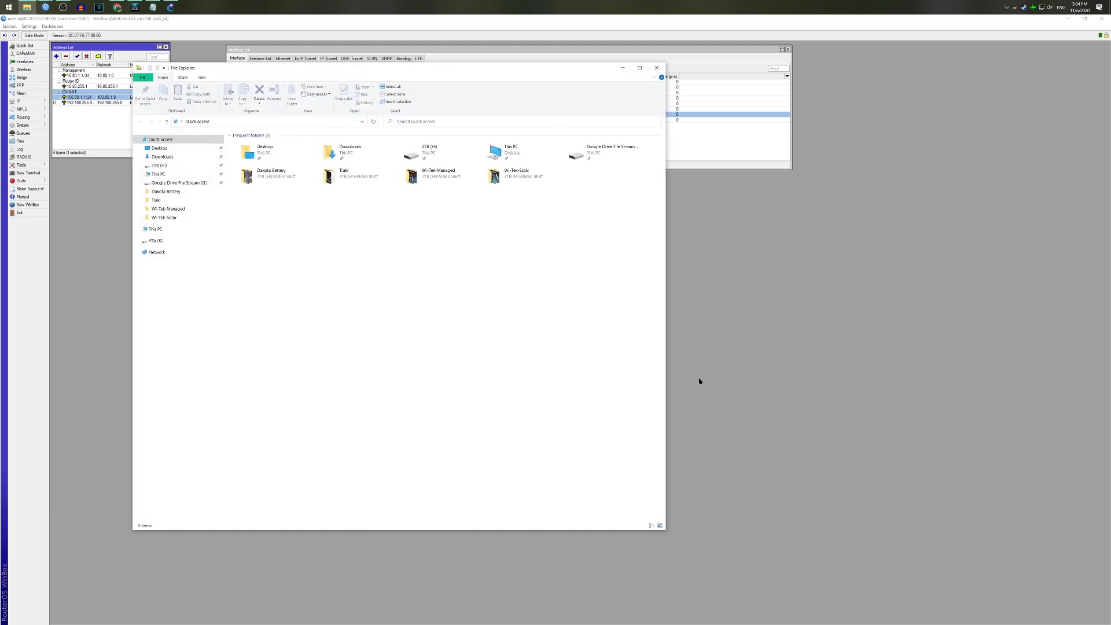
pyautogui.click(699, 381)
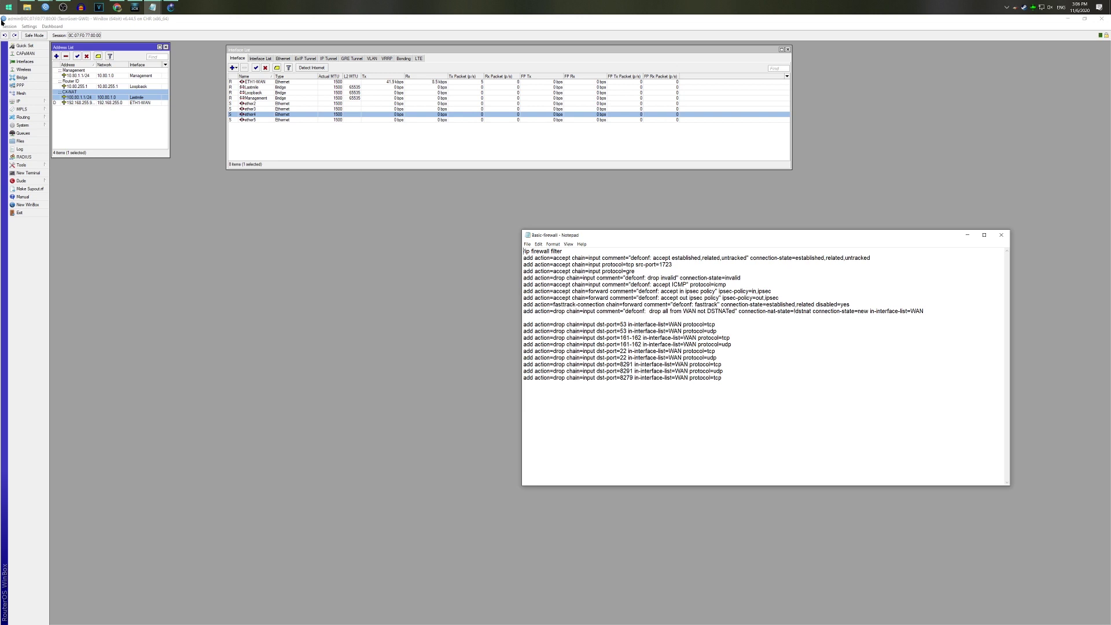
pyautogui.moveTo(726, 385); pyautogui.dragTo(508, 241)
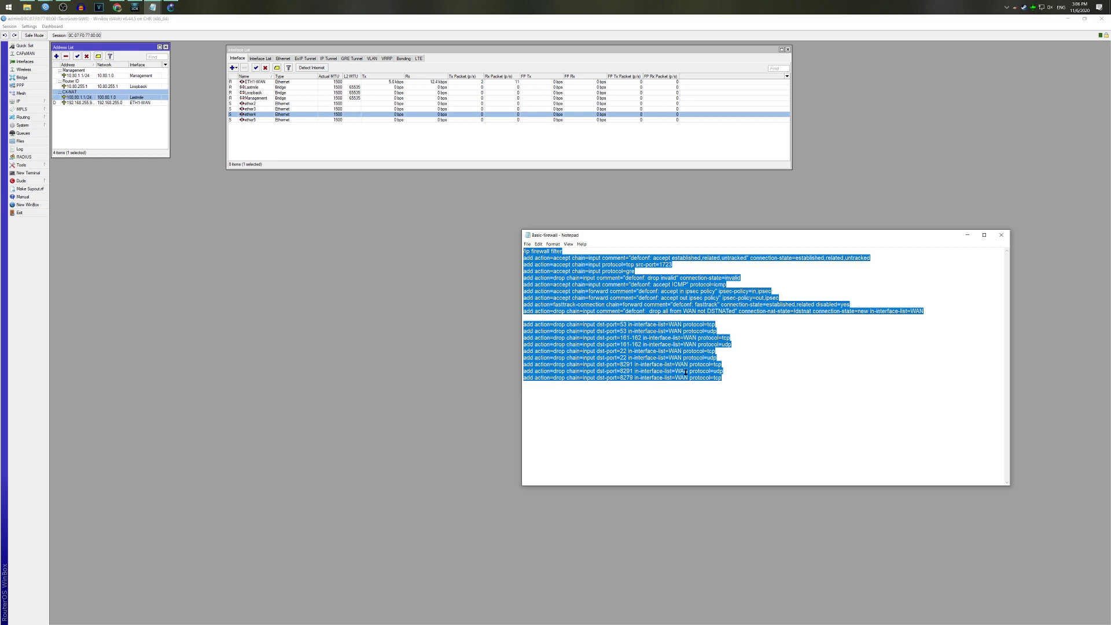
pyautogui.rightClick(674, 347)
pyautogui.click(657, 372)
# Open the router's interface lists and add ETH1-WAN as a member of the WAN list.
pyautogui.click(260, 59)
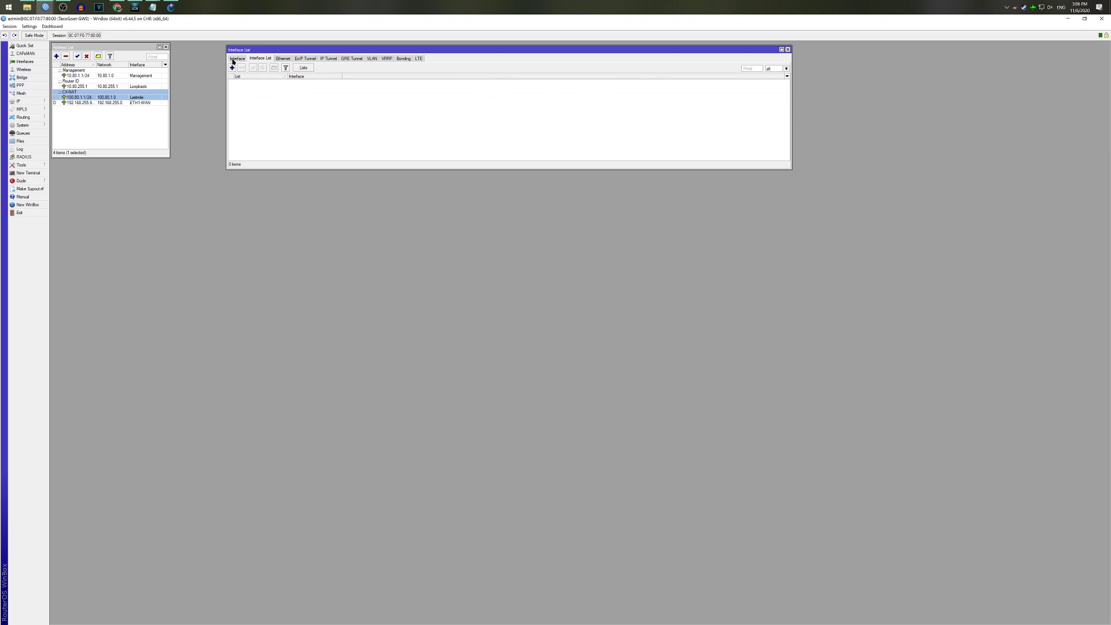
pyautogui.click(302, 68)
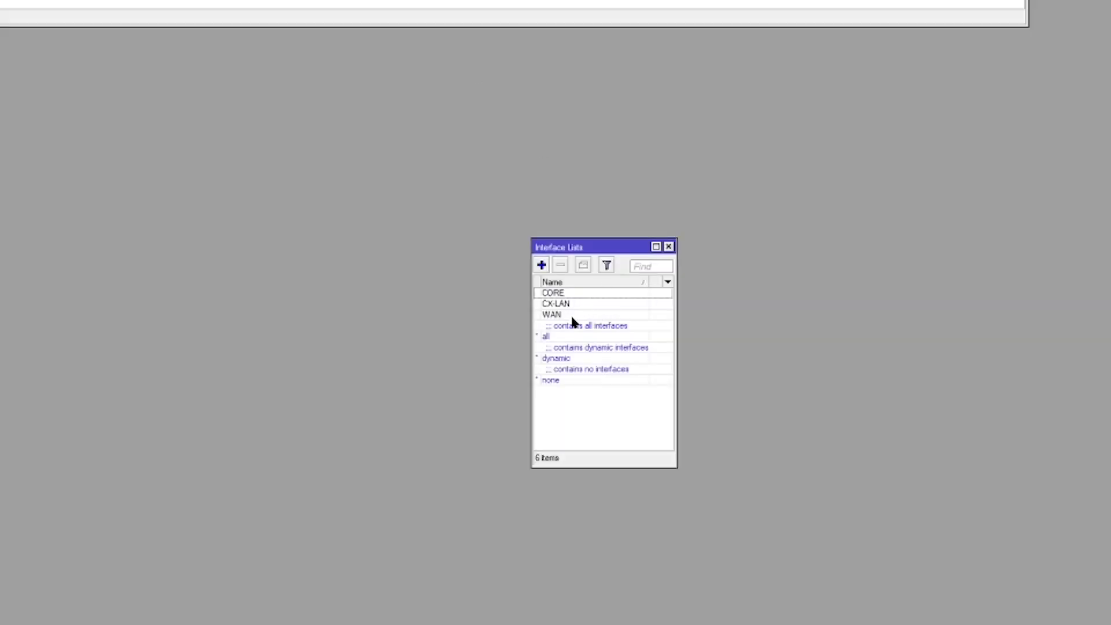
pyautogui.click(111, 8)
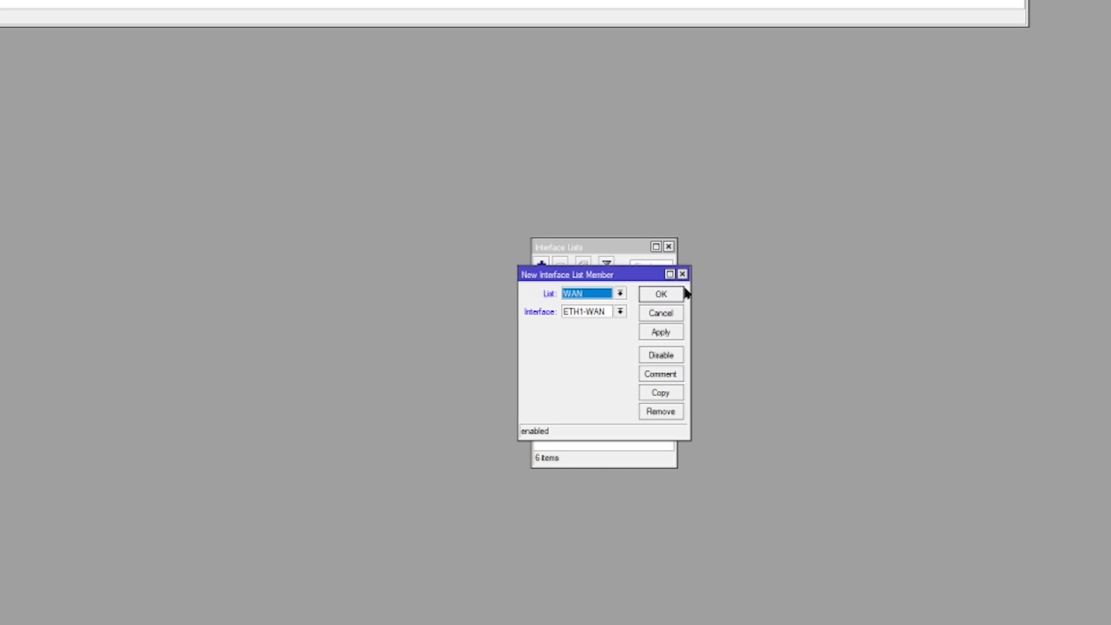
pyautogui.moveTo(570, 275); pyautogui.dragTo(70, 68)
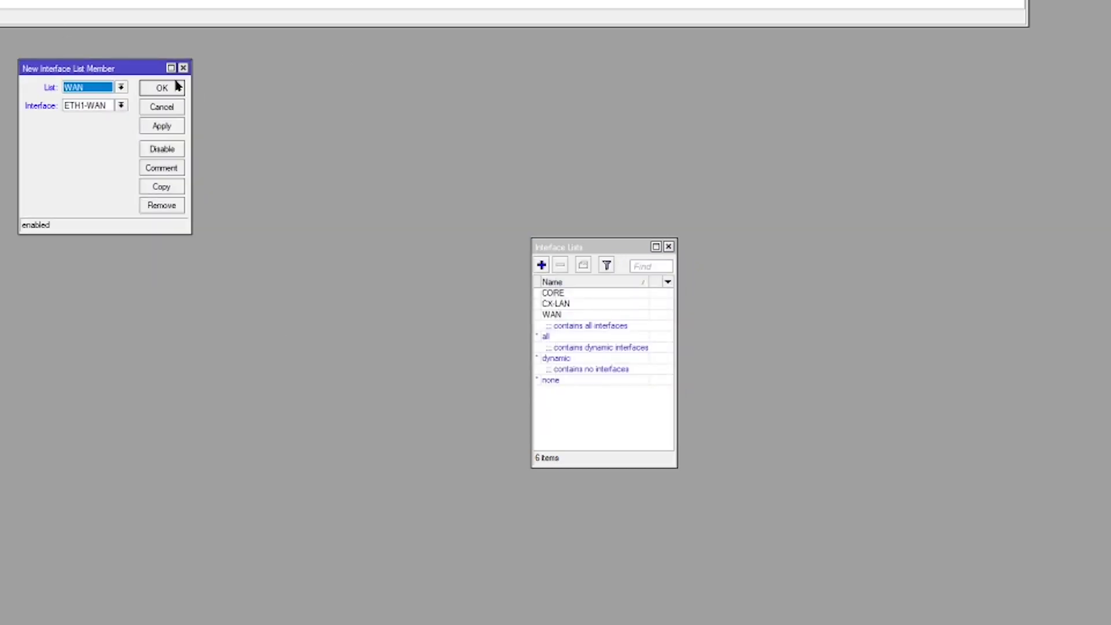
# Add the Management bridge as a member of the CORE interface list.
pyautogui.click(121, 87)
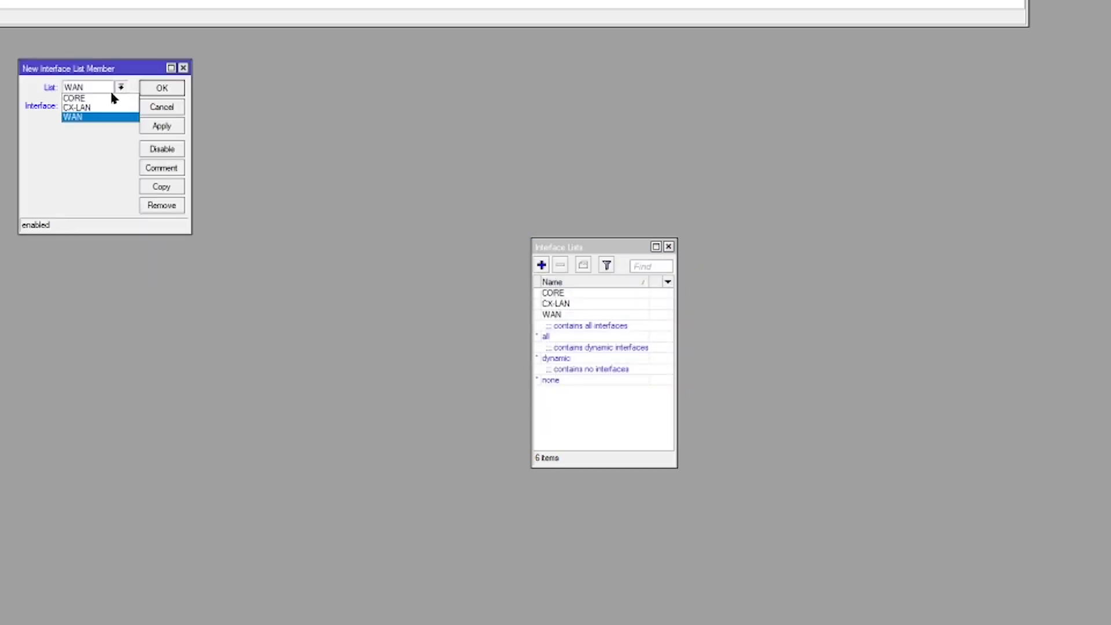
pyautogui.click(103, 99)
pyautogui.click(105, 105)
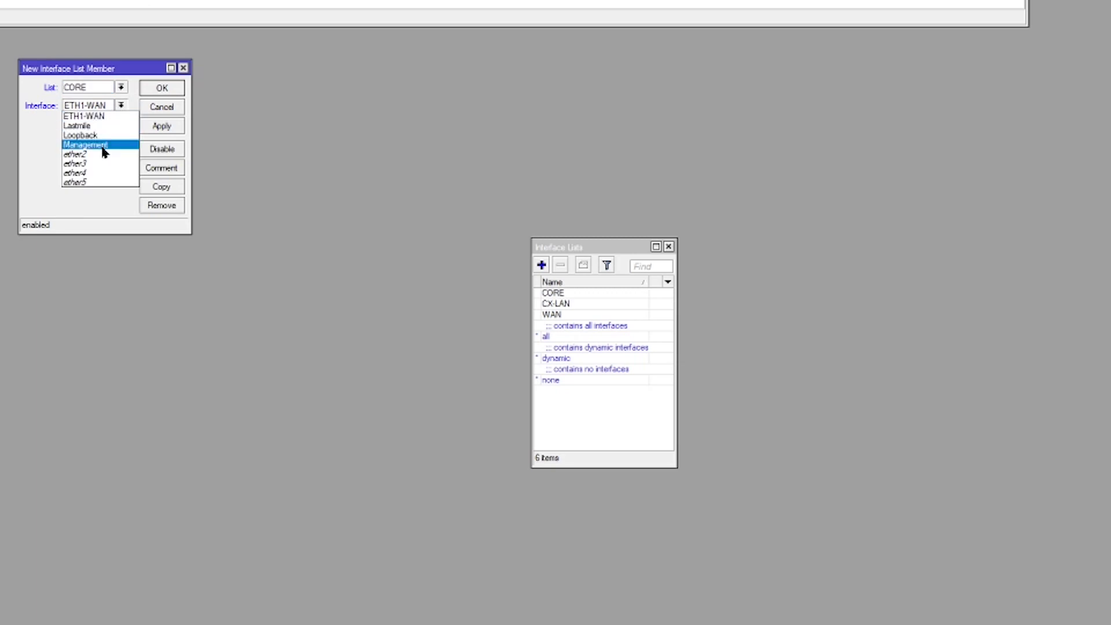
pyautogui.click(103, 146)
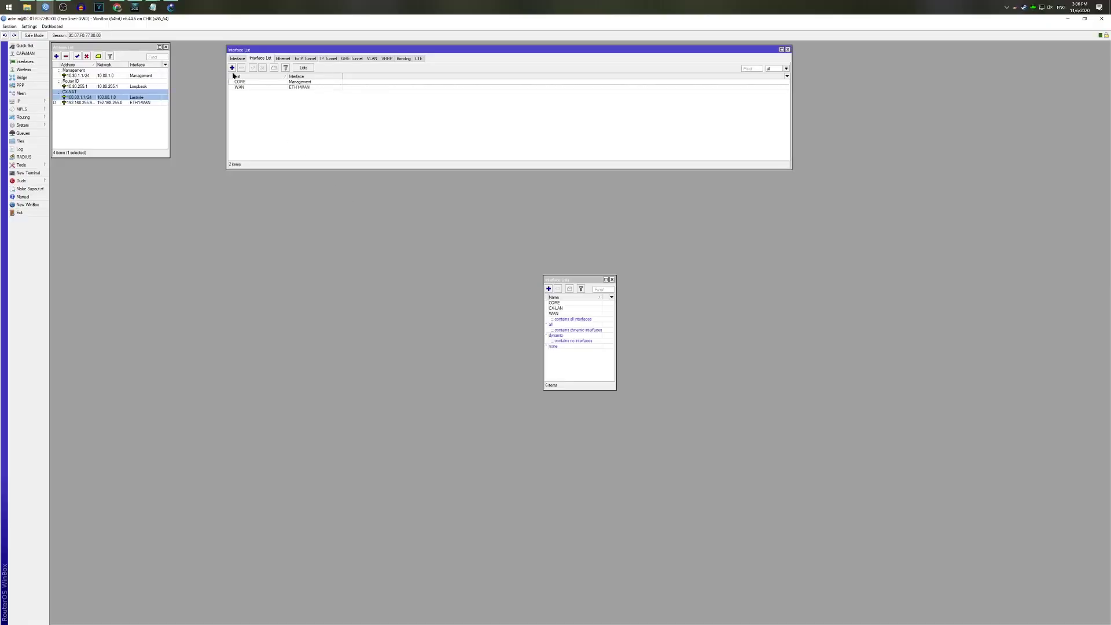
# Add the Loopback bridge as a member of the CORE interface list.
pyautogui.doubleClick(268, 87)
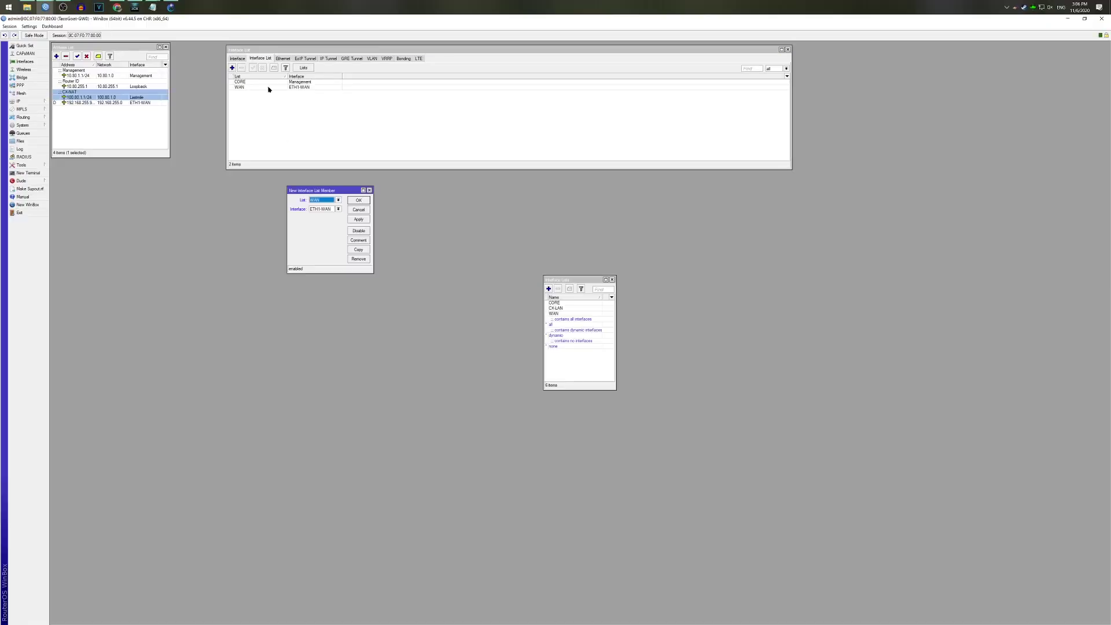
pyautogui.click(333, 203)
pyautogui.click(324, 207)
pyautogui.click(330, 209)
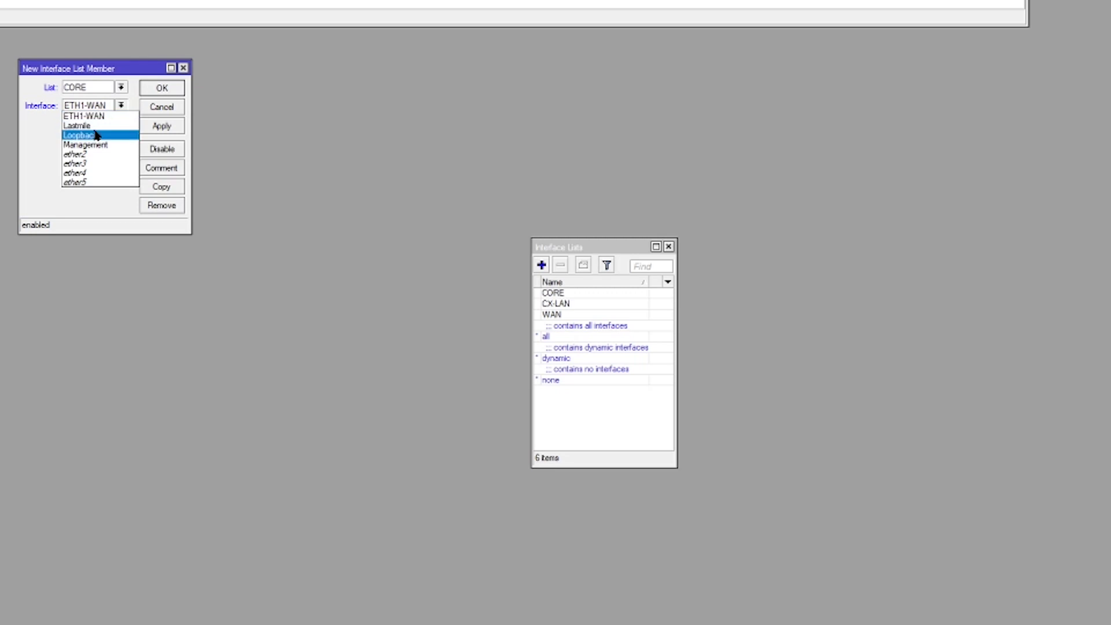
pyautogui.click(96, 135)
pyautogui.click(159, 90)
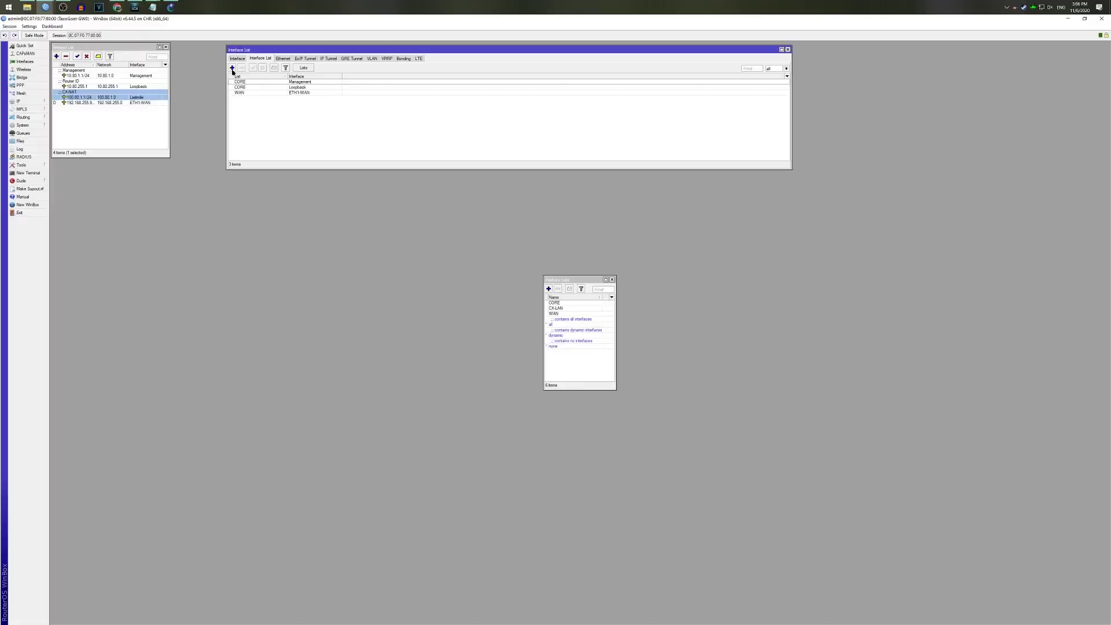
# Add the Lastmile bridge as a member of the CX-LAN interface list and close the list-definitions window.
pyautogui.click(232, 69)
pyautogui.click(340, 210)
pyautogui.click(335, 217)
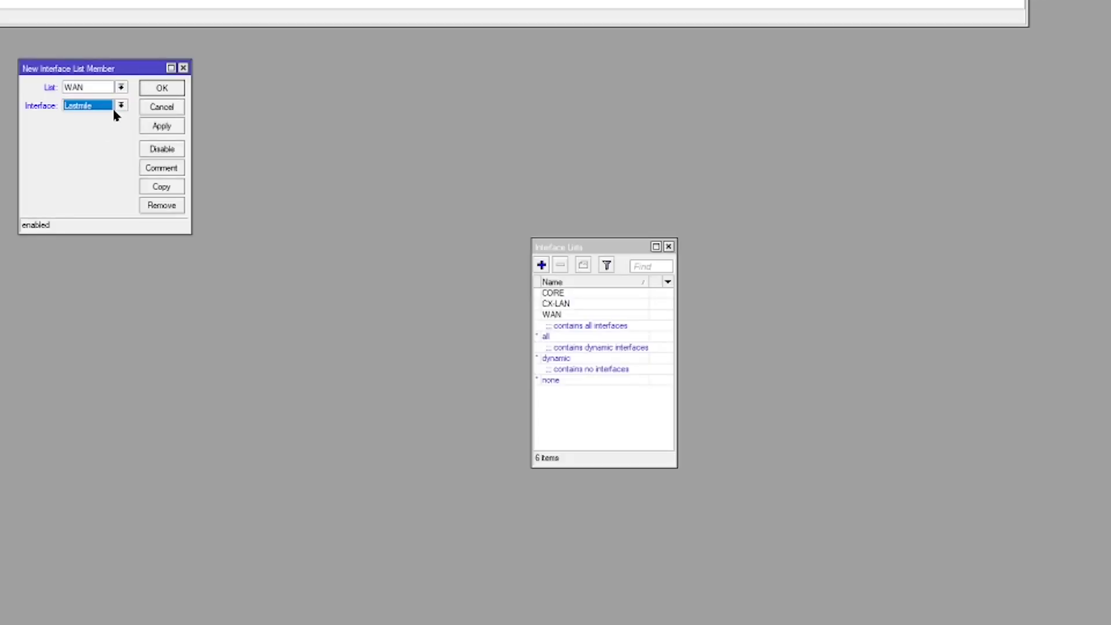
pyautogui.click(121, 87)
pyautogui.click(107, 107)
pyautogui.click(145, 90)
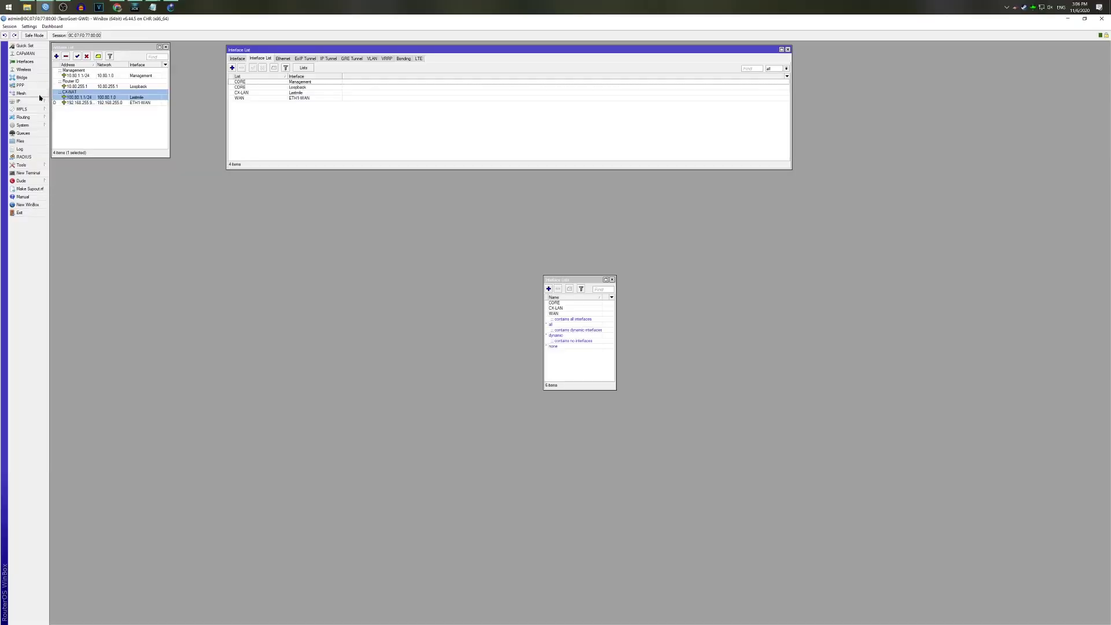
pyautogui.click(612, 279)
# Open the router's firewall window below the interface list and display its filter rules.
pyautogui.click(28, 102)
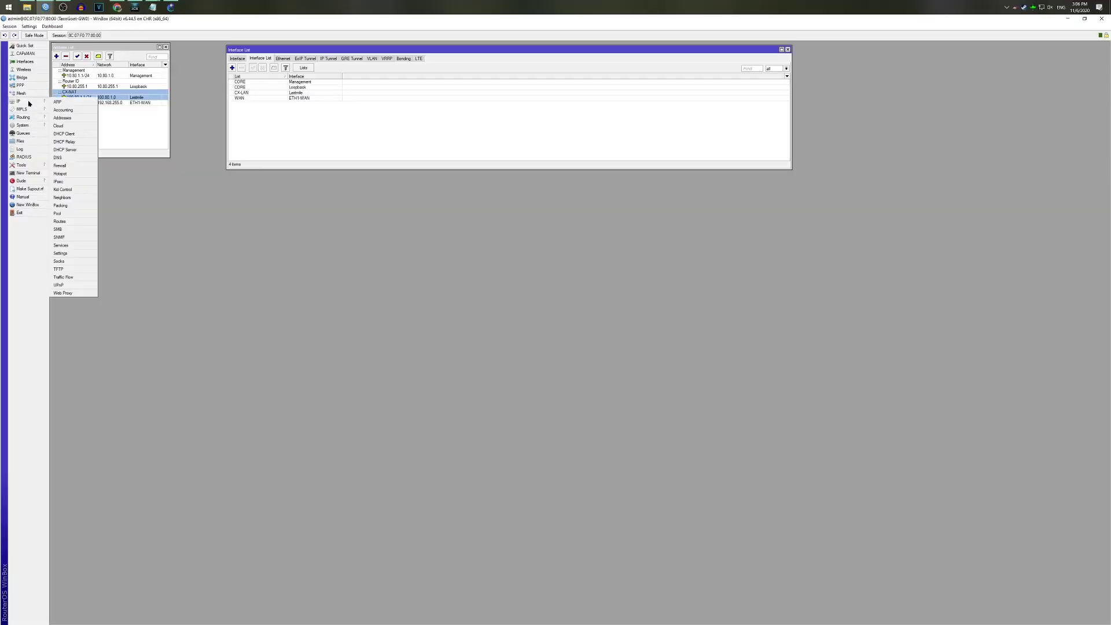
pyautogui.click(84, 166)
pyautogui.moveTo(457, 272); pyautogui.dragTo(291, 179)
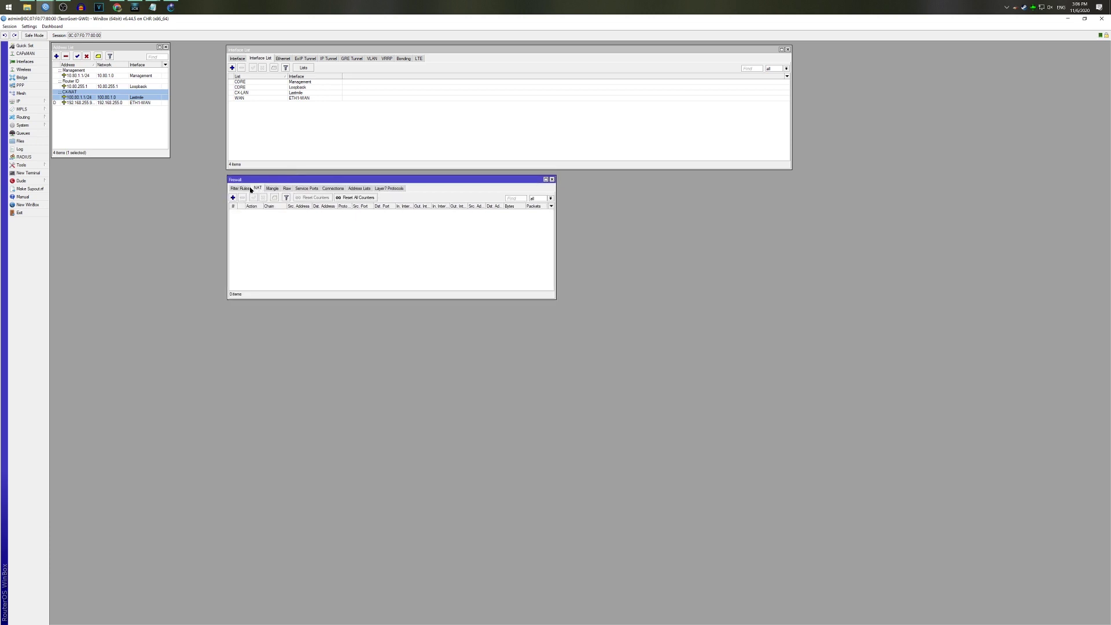
pyautogui.click(257, 188)
pyautogui.click(239, 189)
# Open a new router terminal and log in with the administrator's username and a blank password.
pyautogui.click(27, 173)
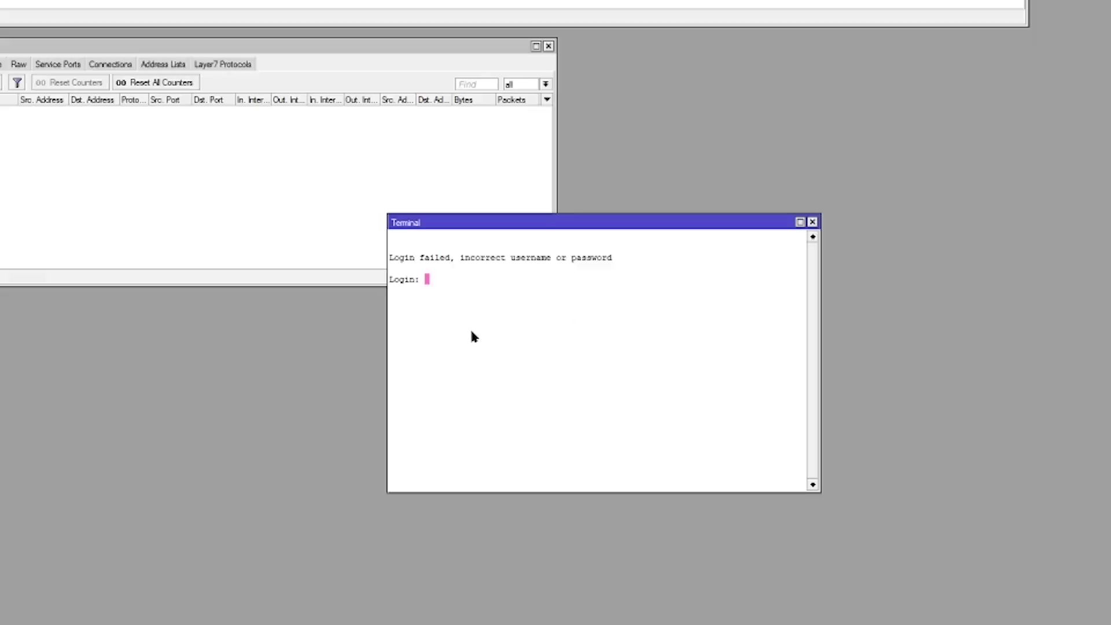
pyautogui.write('sarah')
pyautogui.press('Return')
pyautogui.press('Return')
# Paste the copied firewall filter commands into the terminal and move the terminal window clear of the firewall window.
pyautogui.rightClick(565, 388)
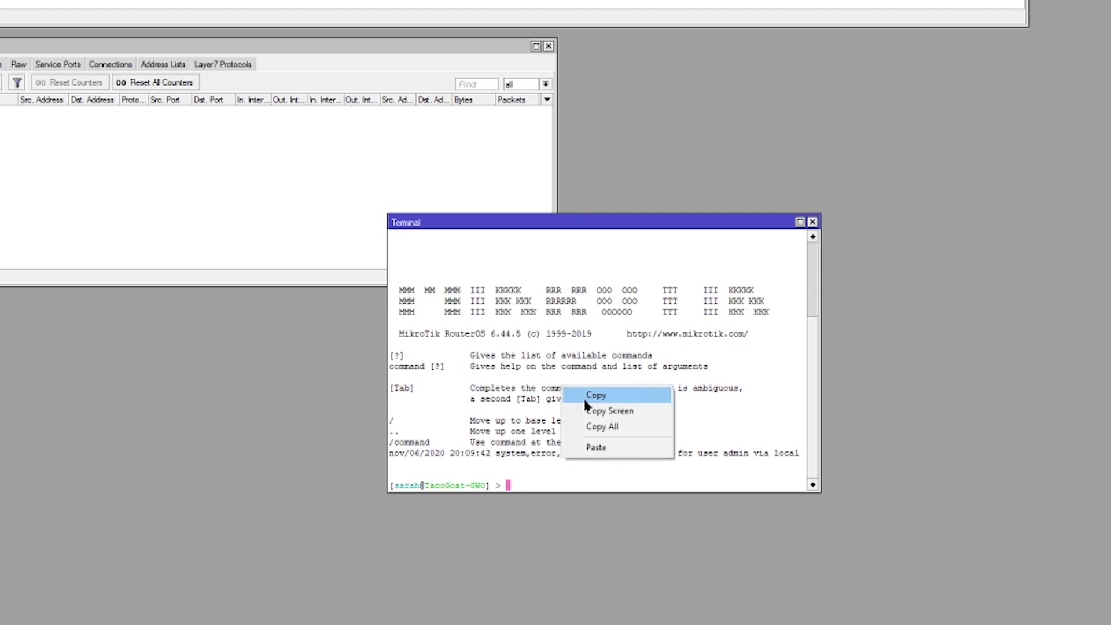
pyautogui.click(599, 446)
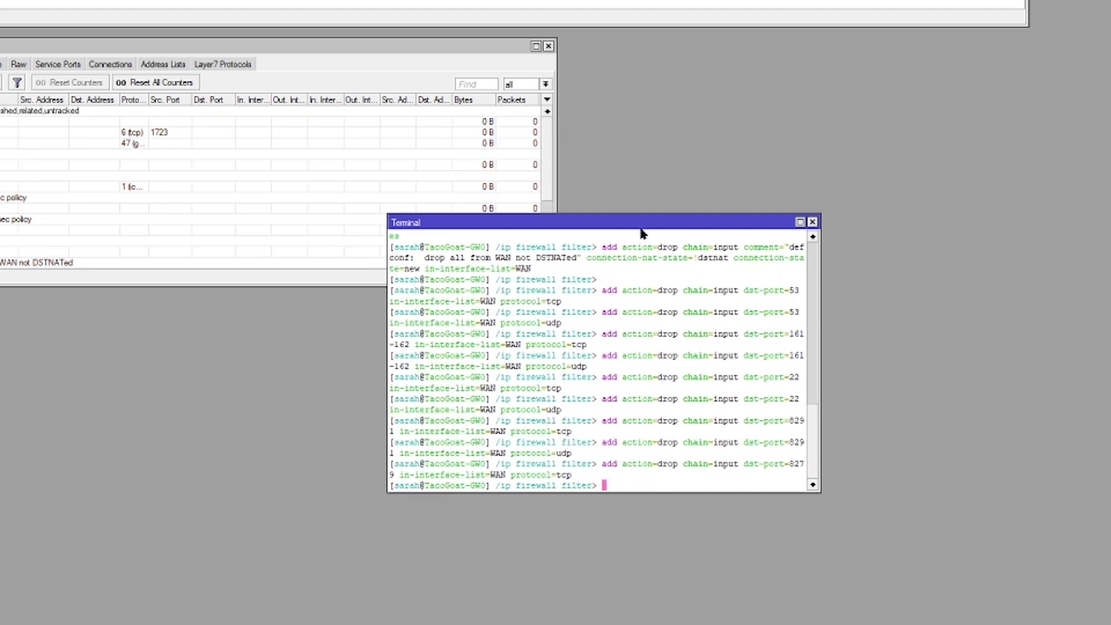
pyautogui.moveTo(640, 229); pyautogui.dragTo(1110, 0)
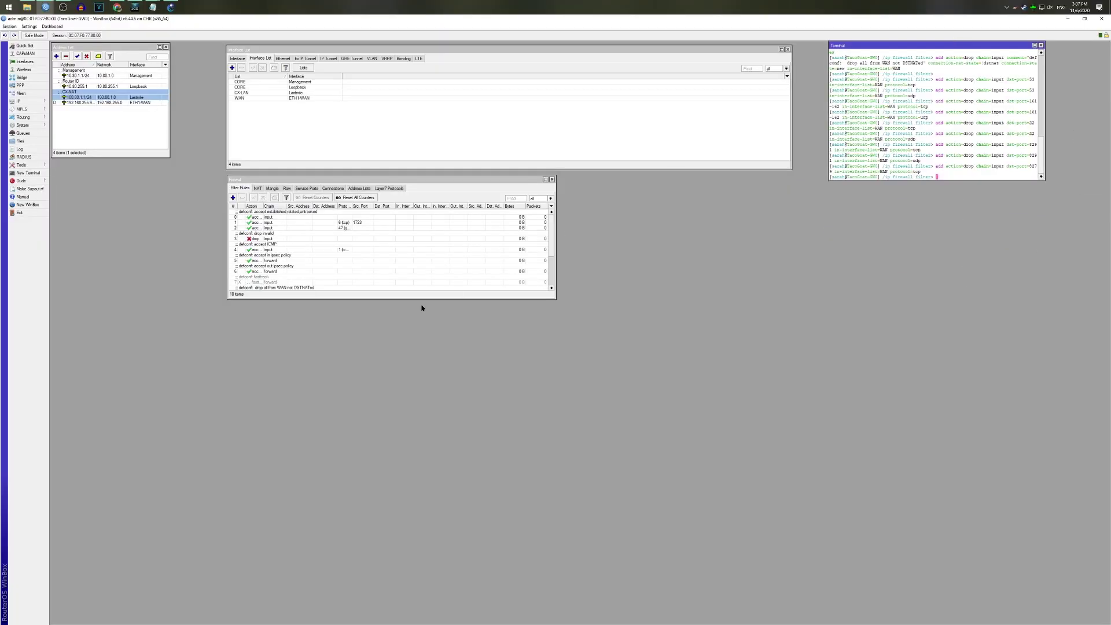
# Enlarge the firewall window and disable the "drop all from WAN not DSTNATed" filter rule.
pyautogui.moveTo(417, 299); pyautogui.dragTo(421, 452)
pyautogui.click(301, 293)
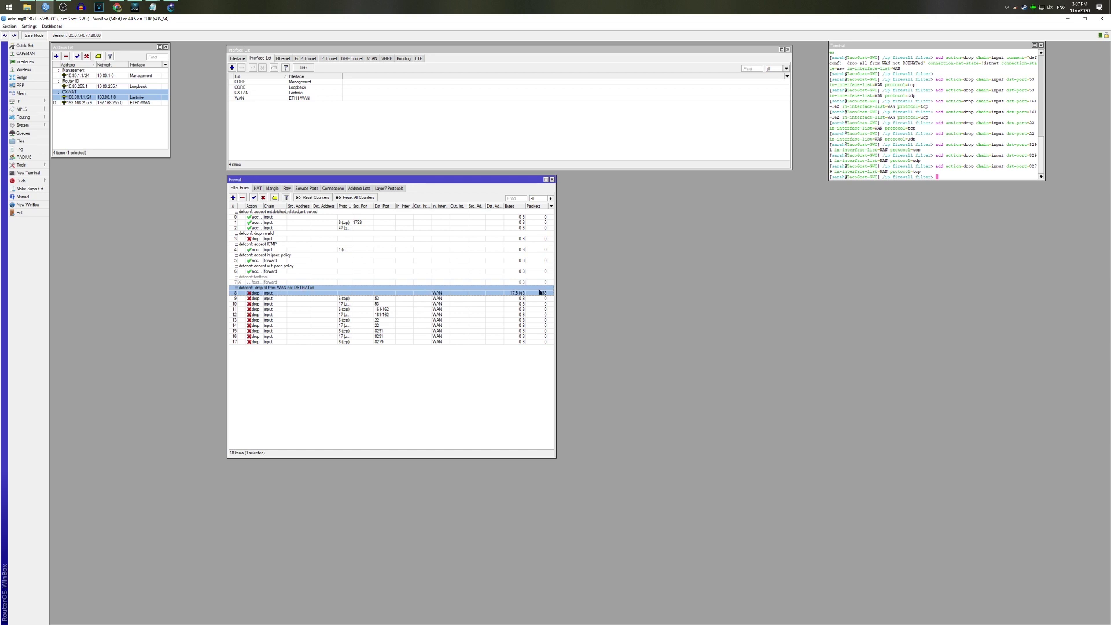
pyautogui.click(263, 198)
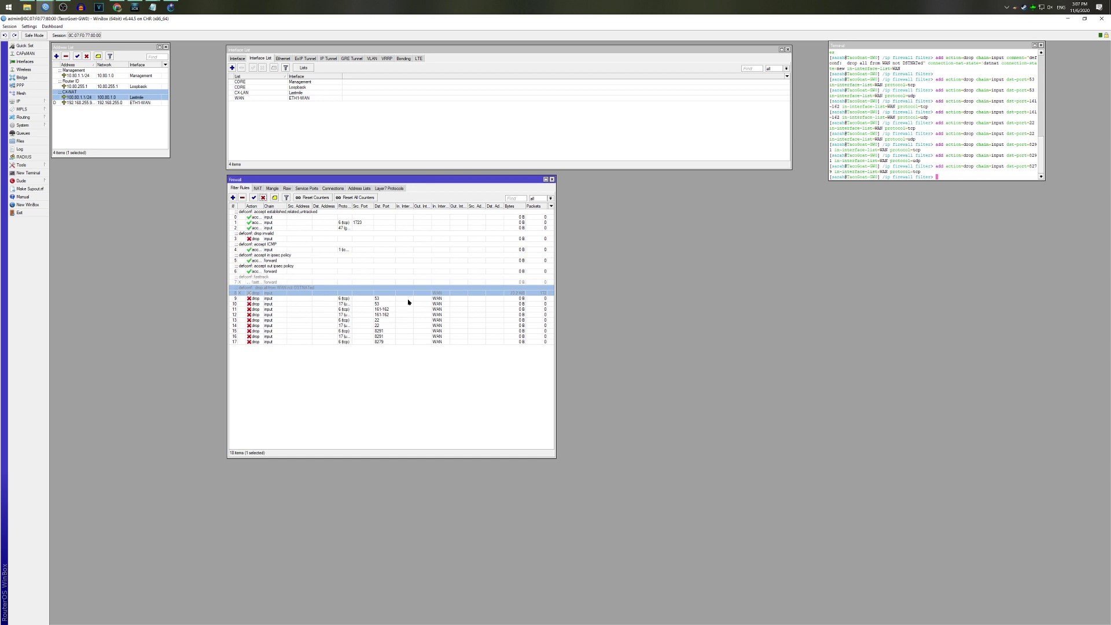
# Examine the WAN input drop rules for destination ports 53, 161-162, 22, 8291 and 8279.
pyautogui.click(377, 298)
pyautogui.click(380, 303)
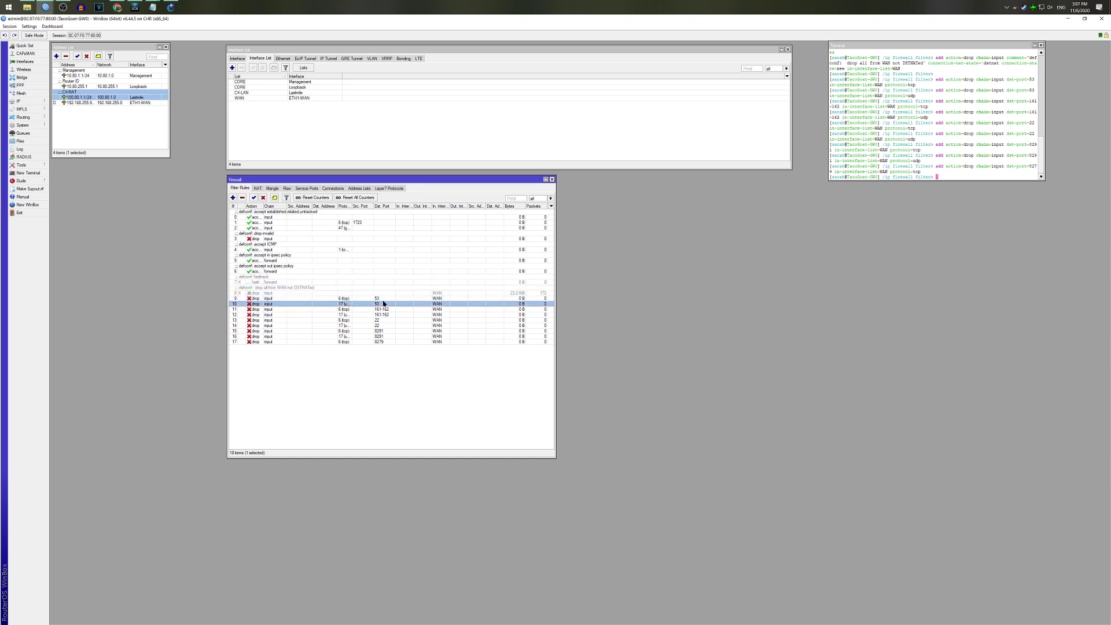
pyautogui.click(391, 310)
pyautogui.click(388, 313)
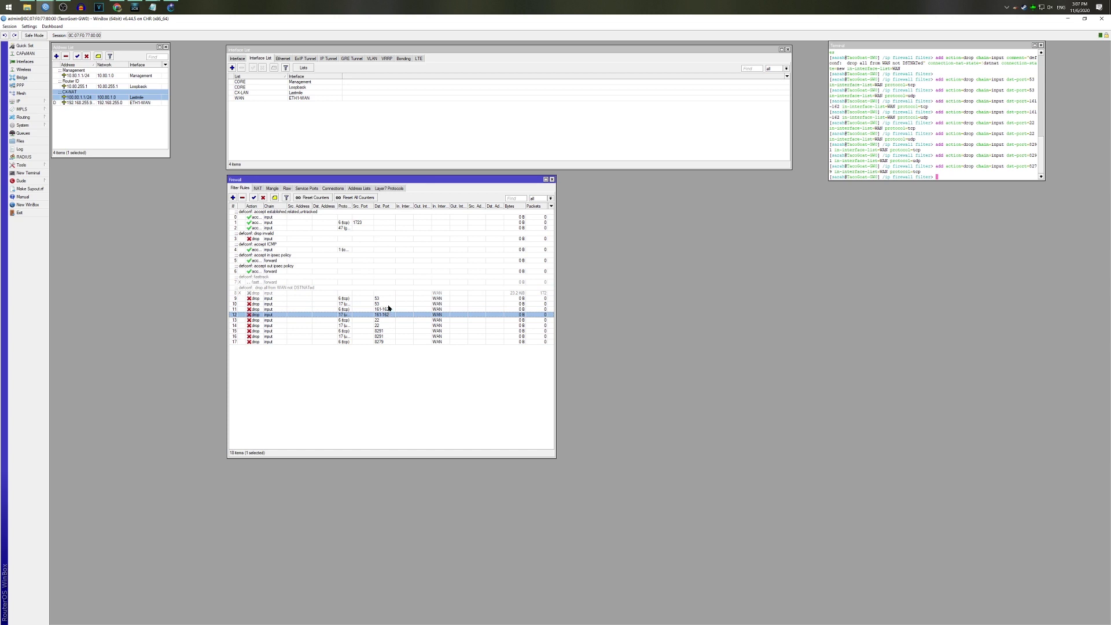
pyautogui.click(389, 320)
pyautogui.click(385, 325)
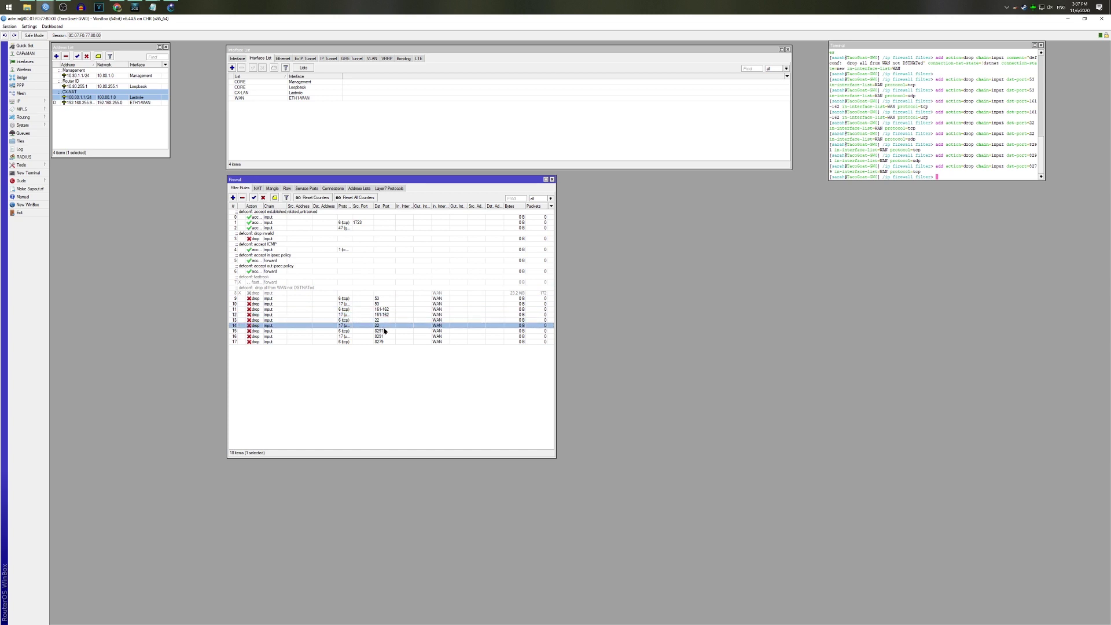
pyautogui.click(385, 331)
pyautogui.click(386, 341)
pyautogui.press('Up')
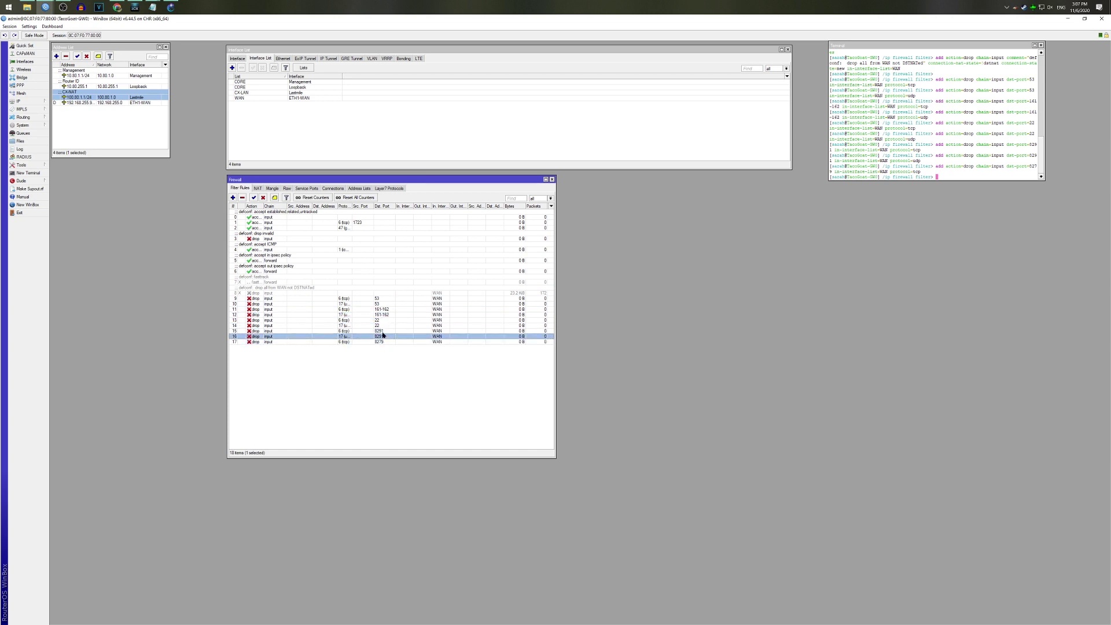
pyautogui.press('Up')
pyautogui.click(397, 351)
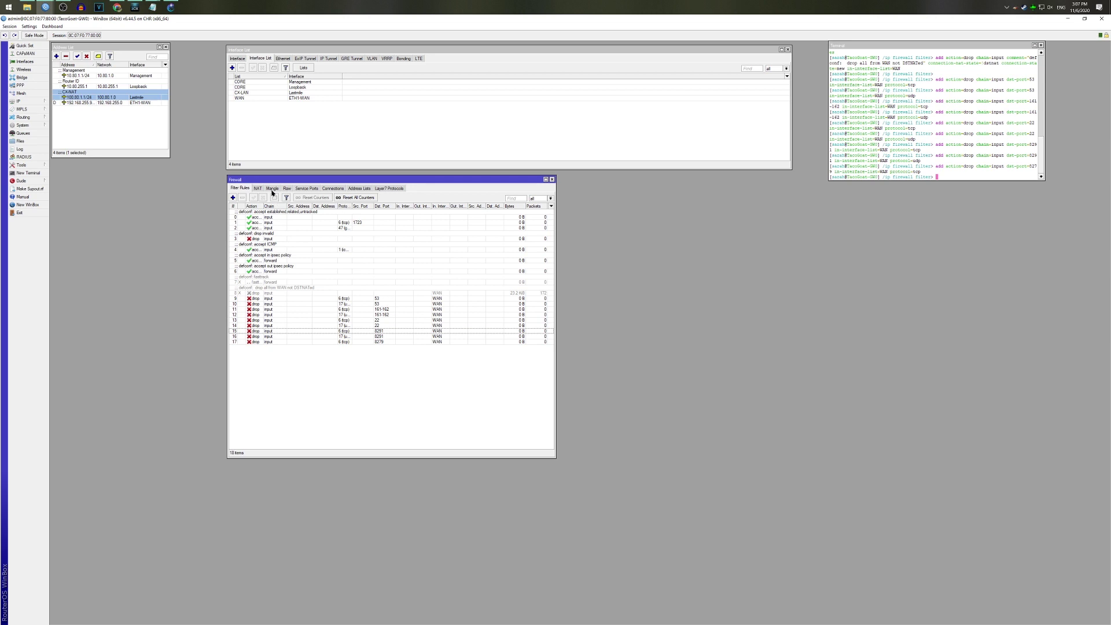
pyautogui.click(258, 188)
pyautogui.click(233, 198)
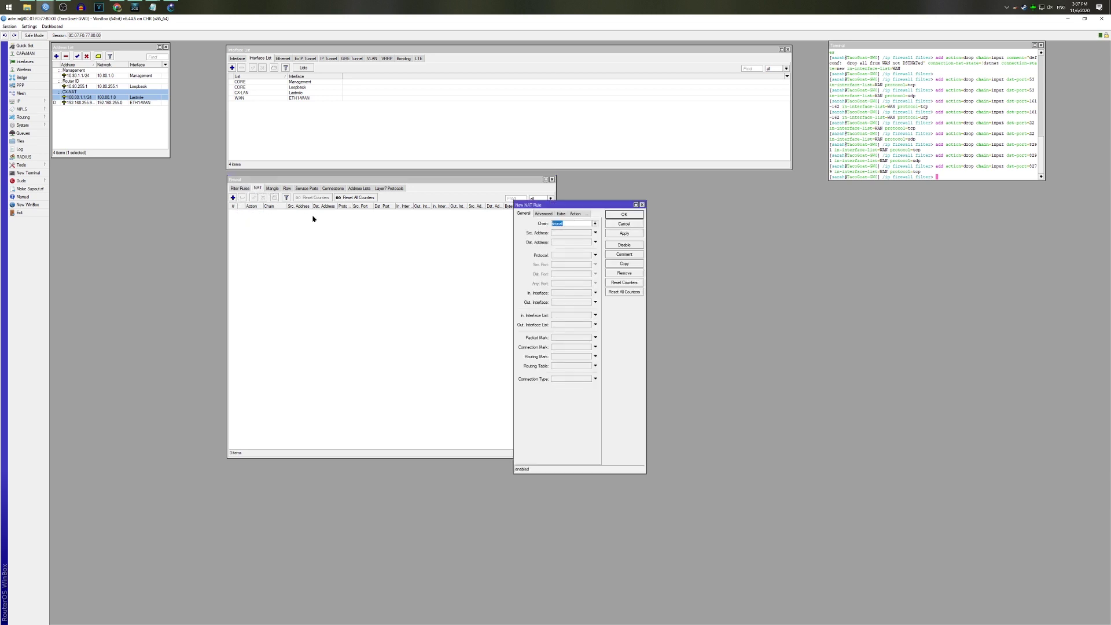
pyautogui.click(608, 225)
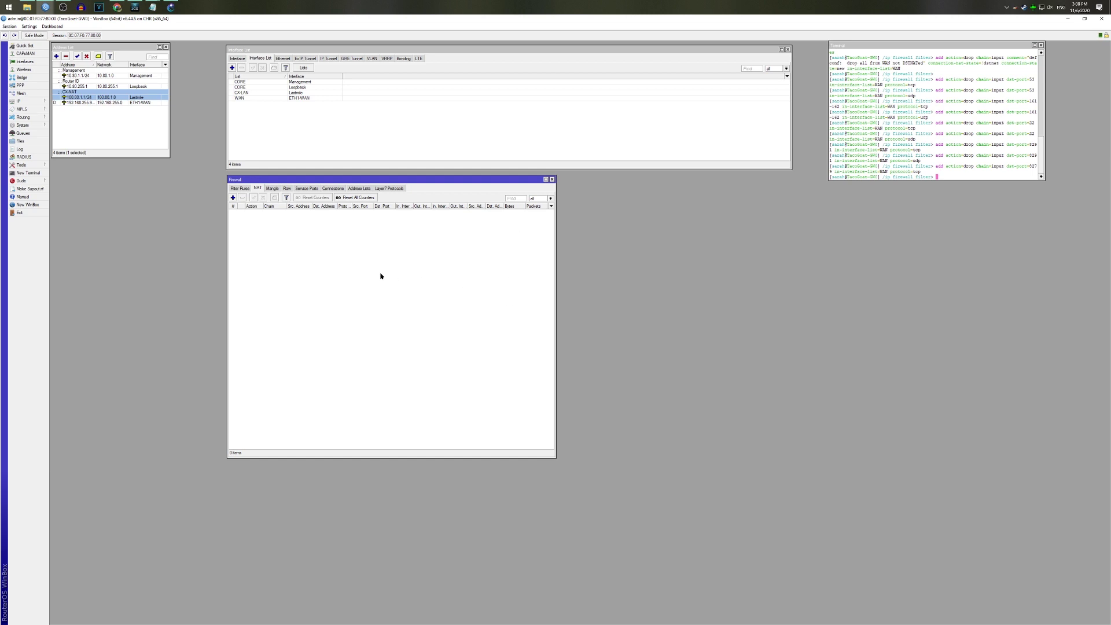
pyautogui.click(243, 190)
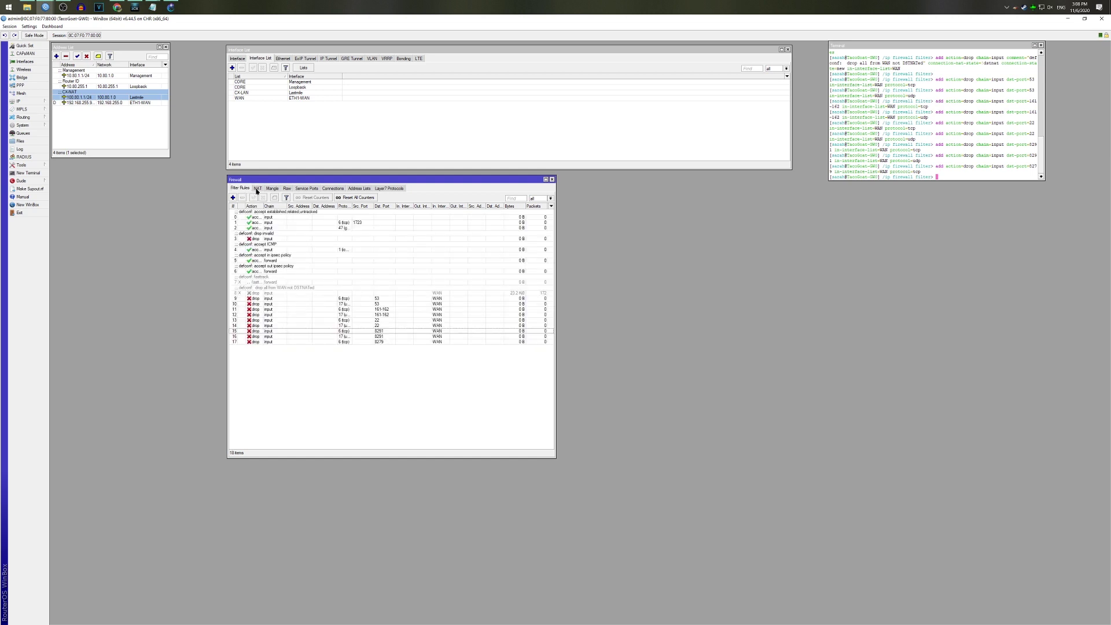
# Add a NAT rule in the srcnat chain with the masquerade action.
pyautogui.click(256, 189)
pyautogui.click(233, 197)
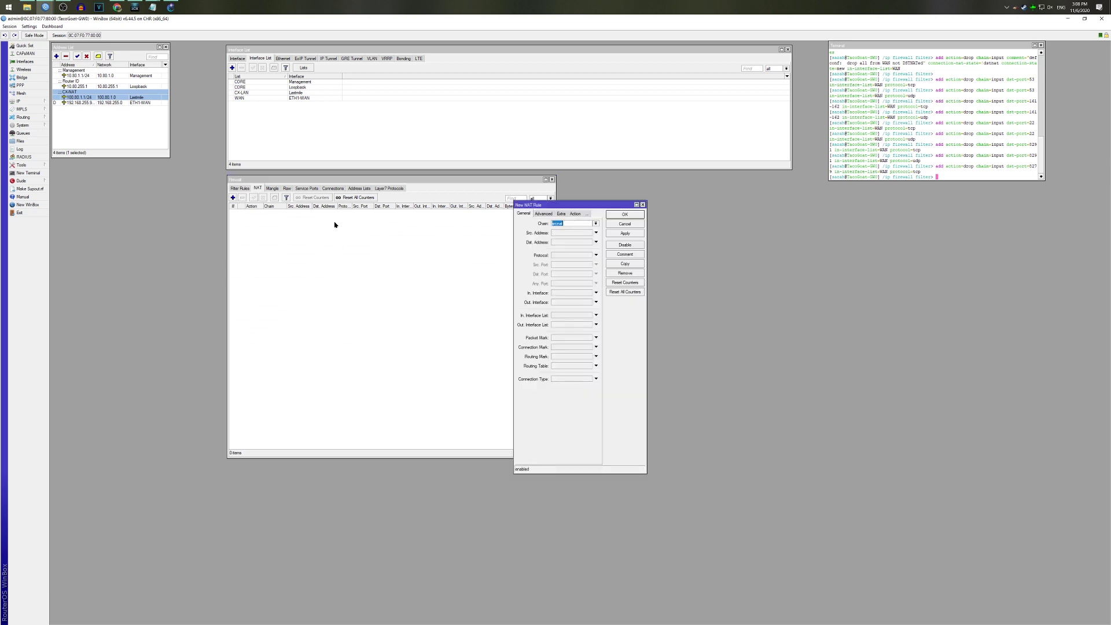
pyautogui.click(575, 213)
pyautogui.click(570, 223)
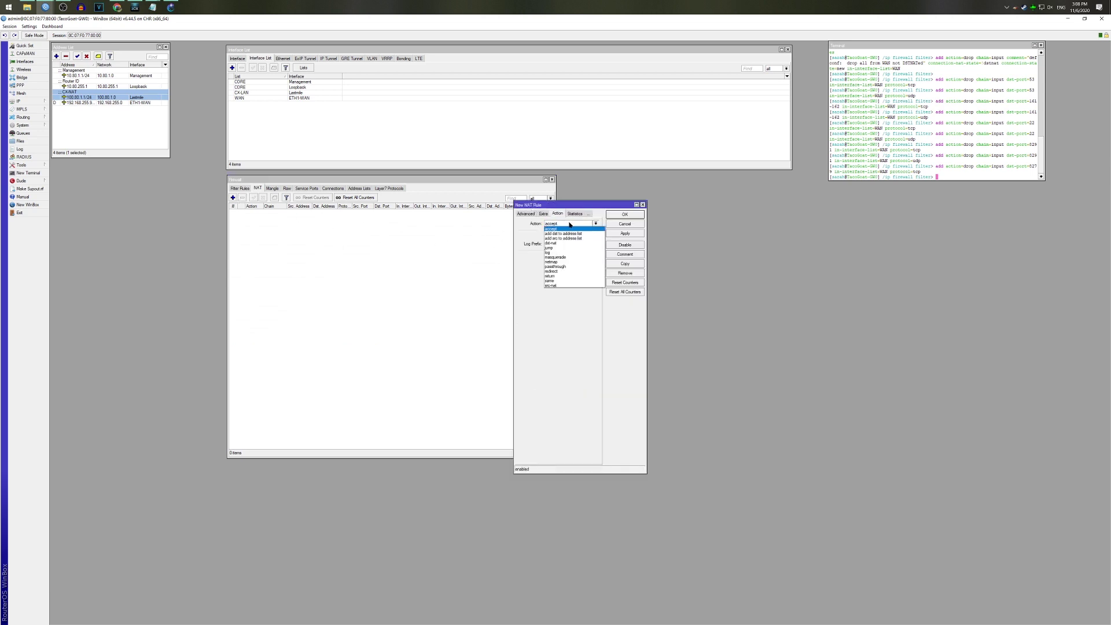
pyautogui.click(555, 257)
pyautogui.click(624, 215)
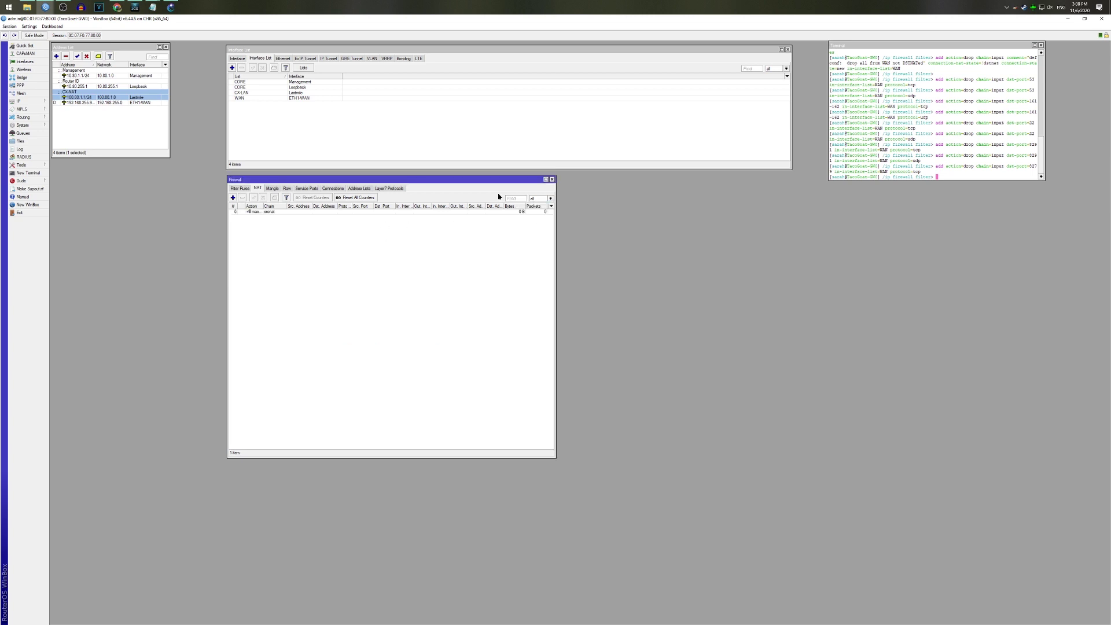
# Rearrange the workspace with the firewall filter rules below the terminal and the interface list beside the address list, showing all interfaces.
pyautogui.press('Escape')
pyautogui.click(23, 101)
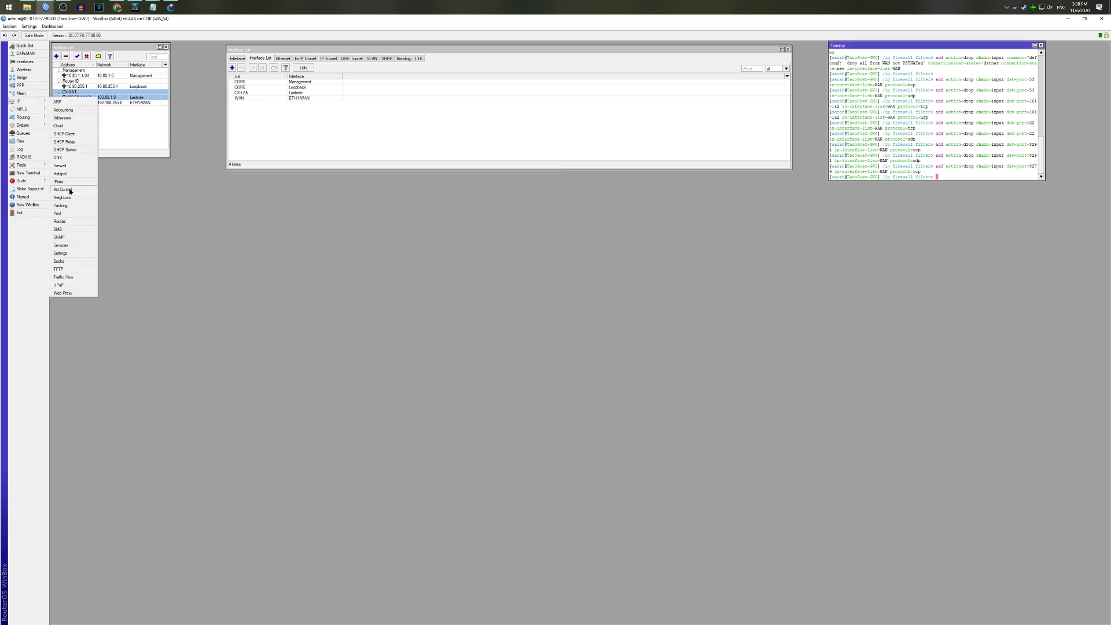
pyautogui.click(60, 165)
pyautogui.moveTo(374, 177); pyautogui.dragTo(926, 193)
pyautogui.click(790, 202)
pyautogui.moveTo(272, 169); pyautogui.dragTo(206, 48)
pyautogui.click(240, 58)
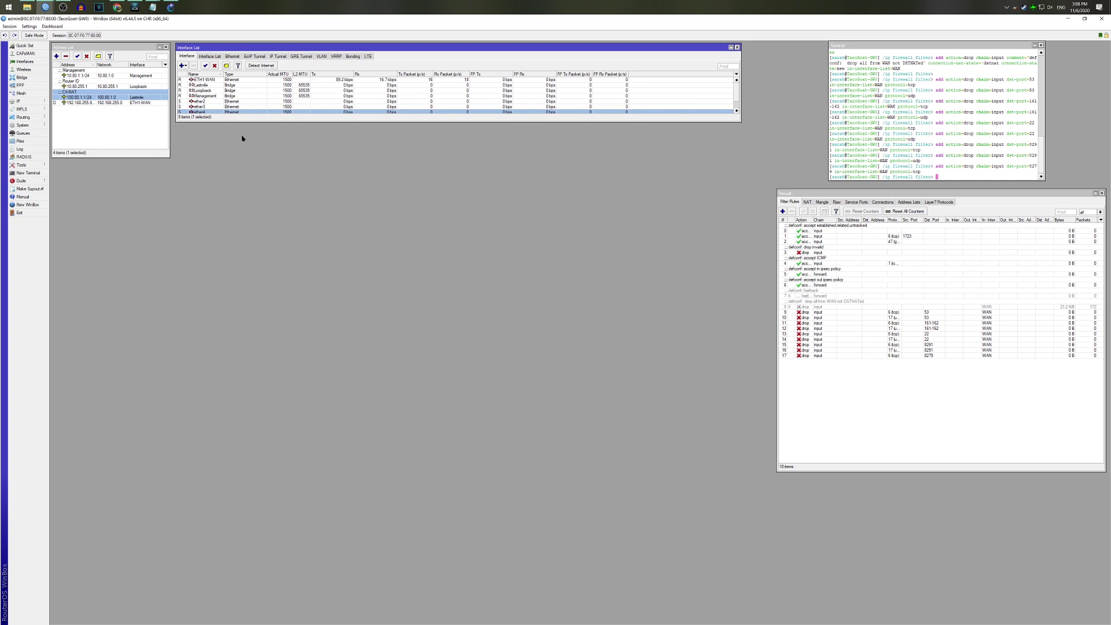
# Open the DHCP server settings and start DHCP Setup with Management as the server interface.
pyautogui.click(18, 101)
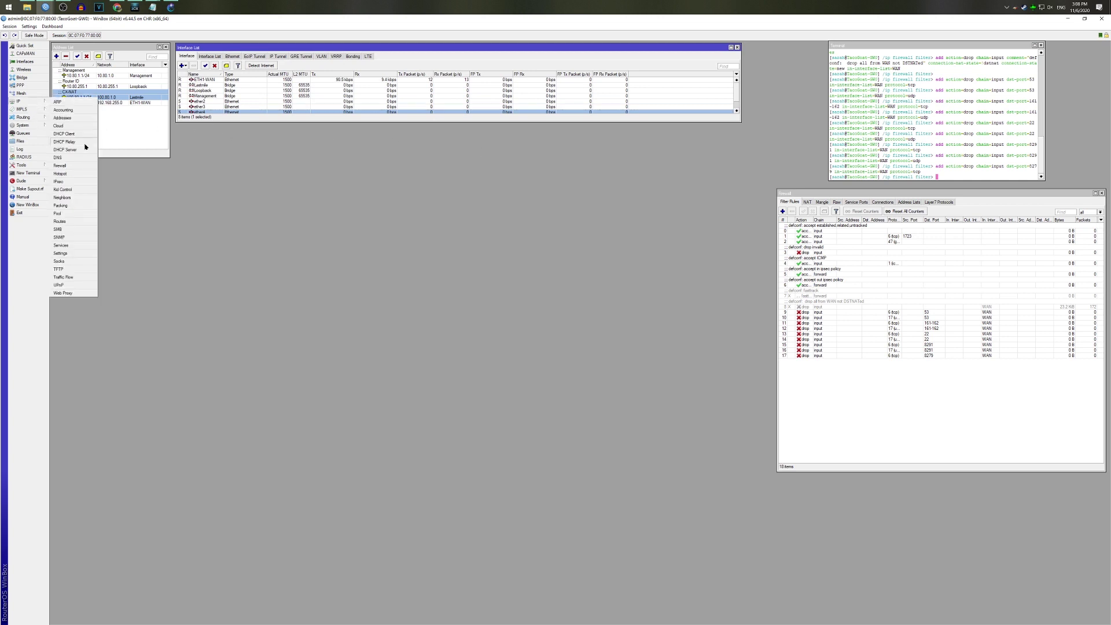
pyautogui.click(82, 150)
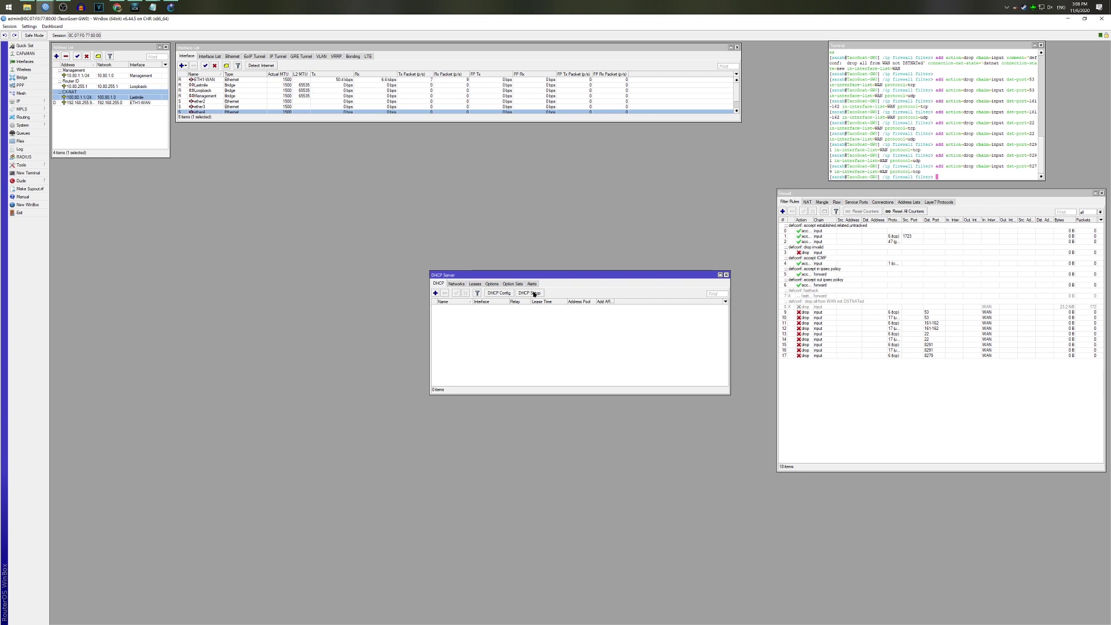
pyautogui.press('XF86AudioLowerVolume')
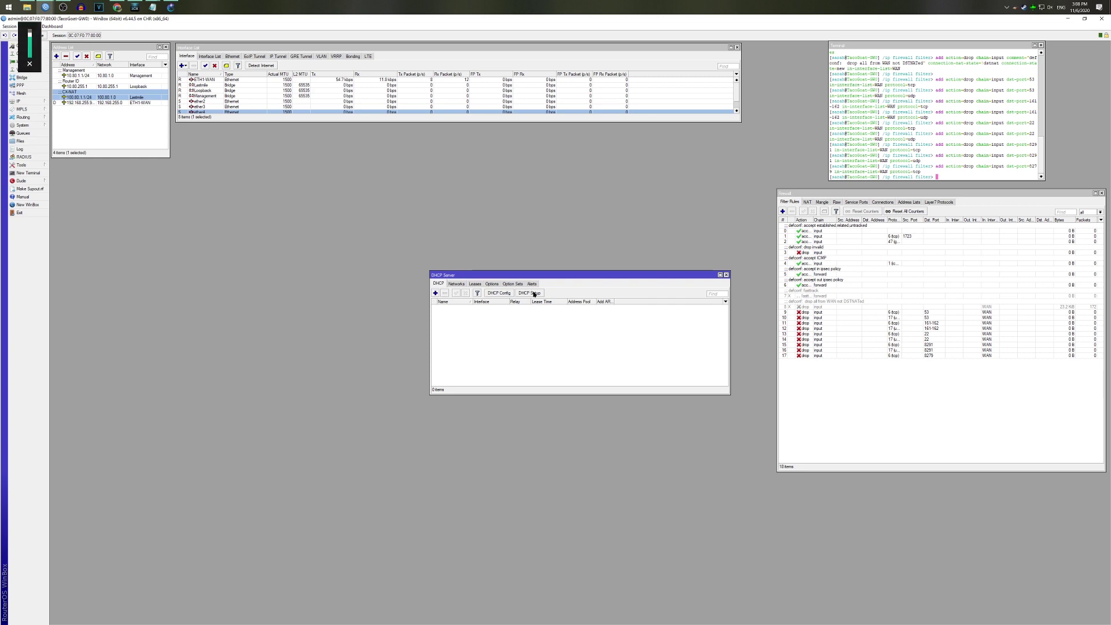
pyautogui.click(531, 293)
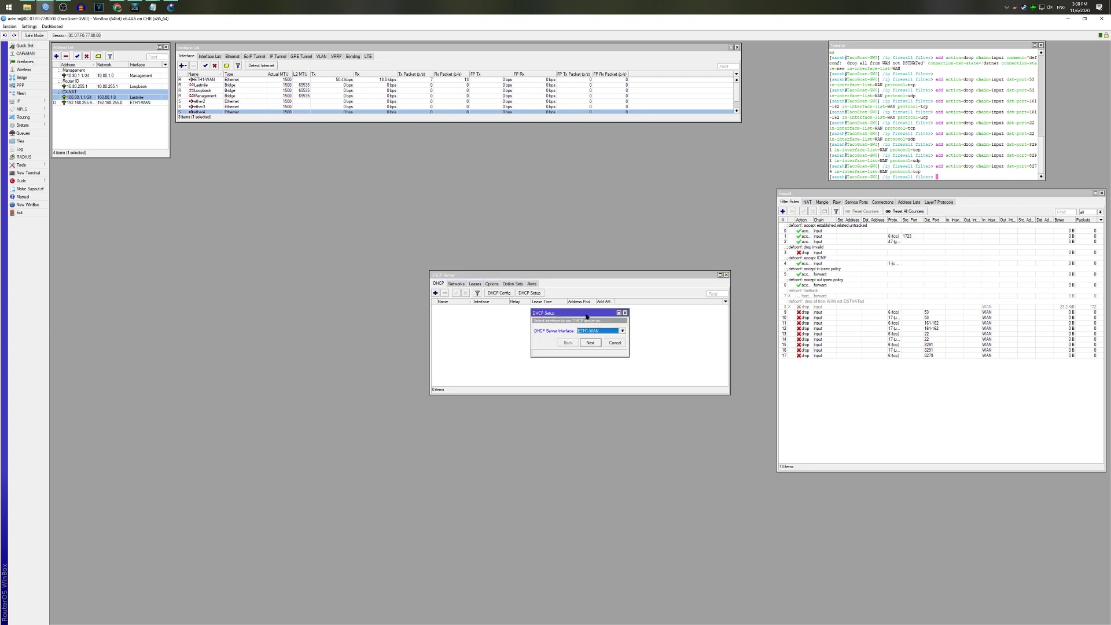
pyautogui.click(596, 331)
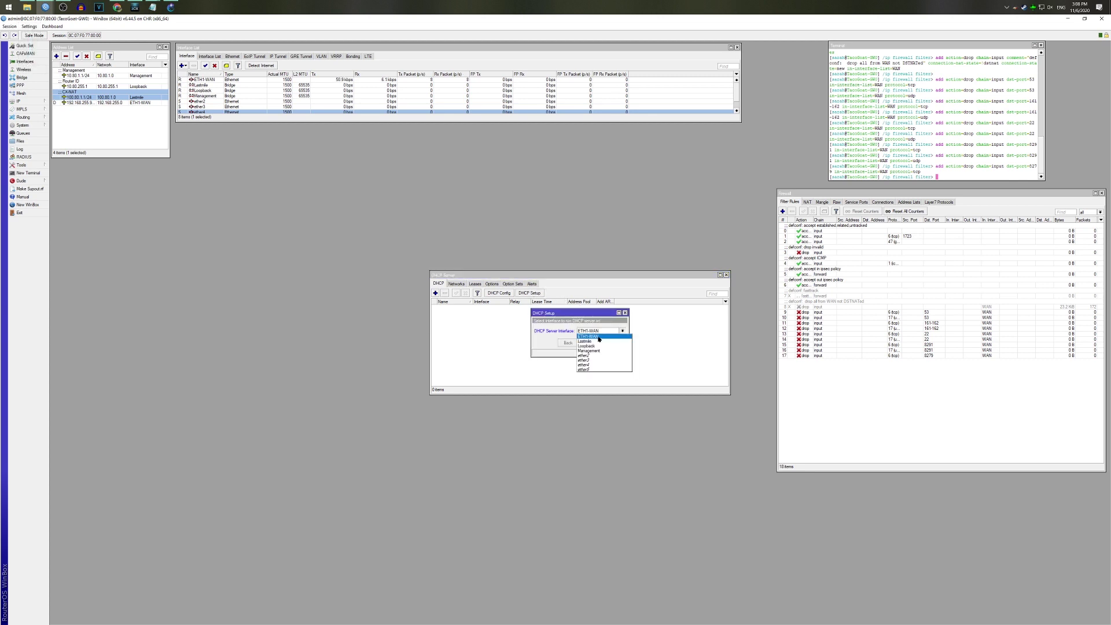
pyautogui.click(593, 350)
pyautogui.click(590, 343)
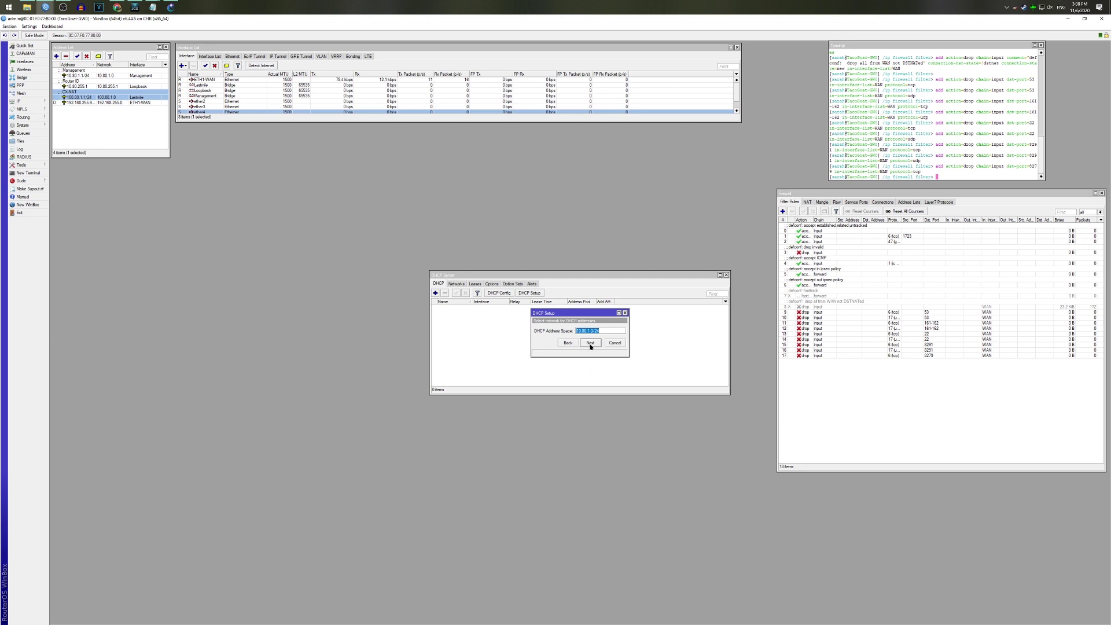
# Accept the proposed DHCP address space, gateway and address range, set the DNS server to 10.80.255.1, and complete the setup.
pyautogui.click(590, 343)
pyautogui.click(590, 343)
pyautogui.click(589, 343)
pyautogui.doubleClick(592, 334)
pyautogui.write('10.80.255.1')
pyautogui.click(590, 342)
pyautogui.click(578, 330)
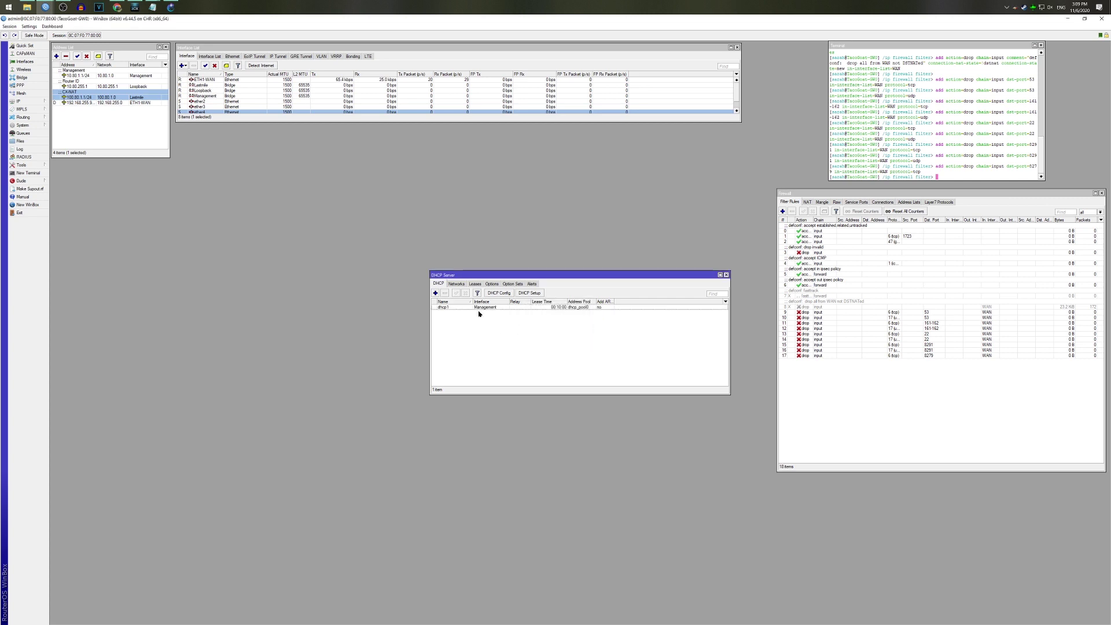
# Place the DHCP Server window below the interface list and rename the Management DHCP server to MGMT.
pyautogui.moveTo(481, 278); pyautogui.dragTo(227, 132)
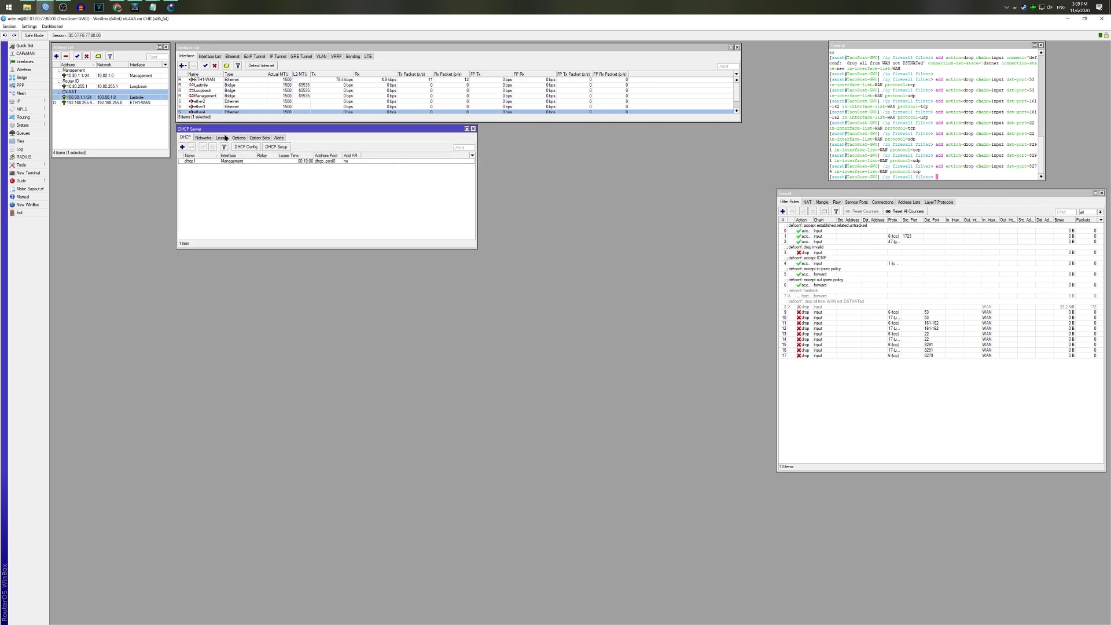
pyautogui.doubleClick(212, 160)
pyautogui.write('MGMT')
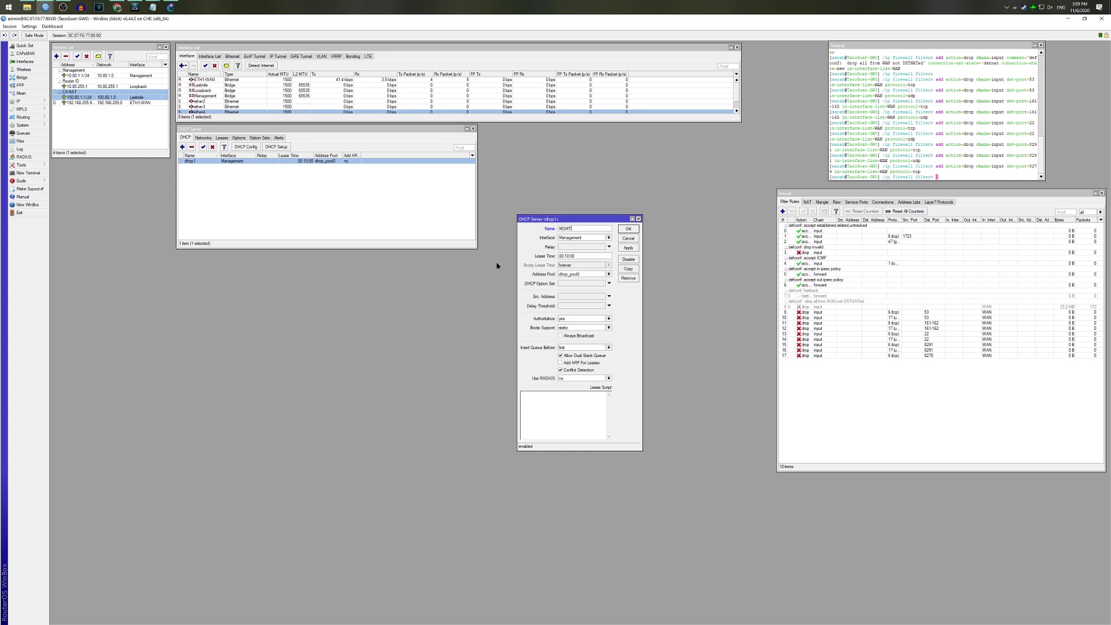
pyautogui.click(586, 337)
pyautogui.click(628, 228)
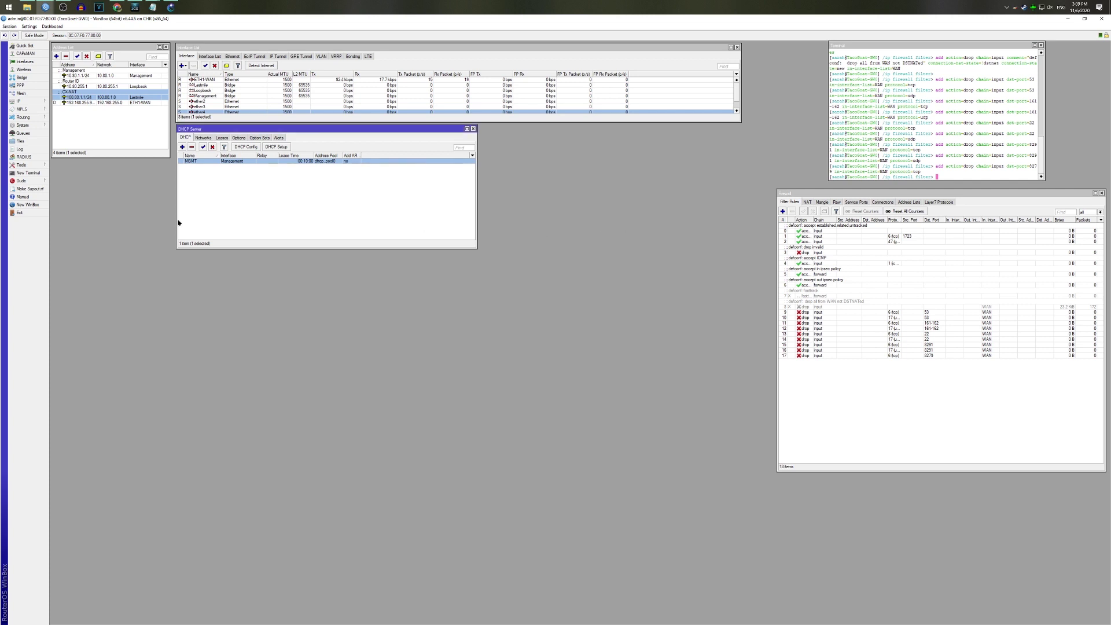
# Open the IP pool list and place it beside the DHCP Server window.
pyautogui.click(20, 102)
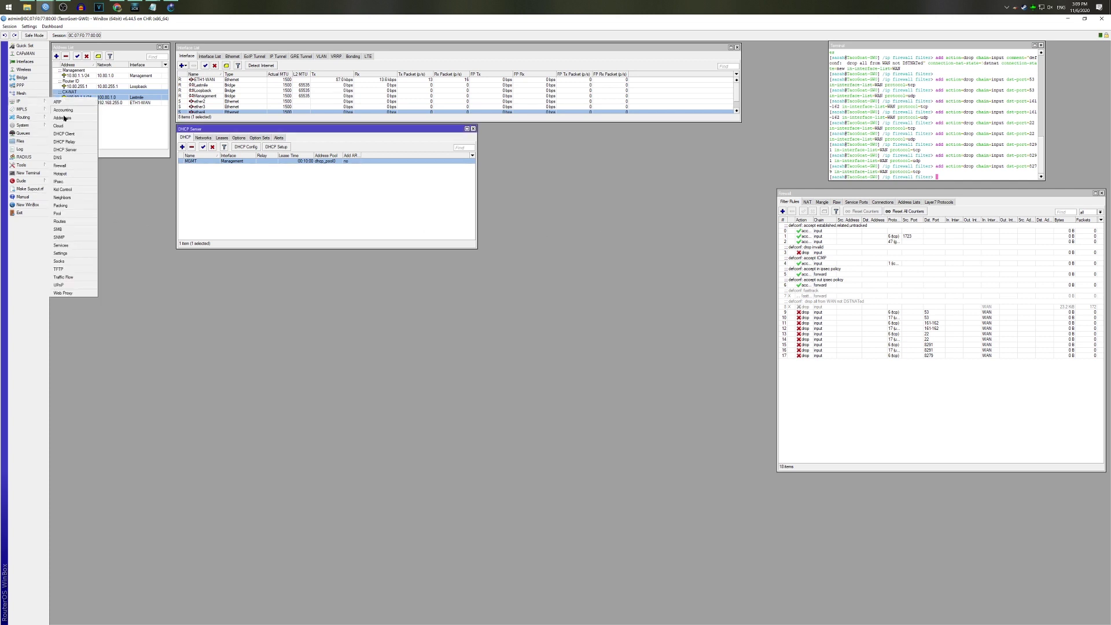
pyautogui.click(81, 214)
pyautogui.moveTo(554, 272); pyautogui.dragTo(531, 131)
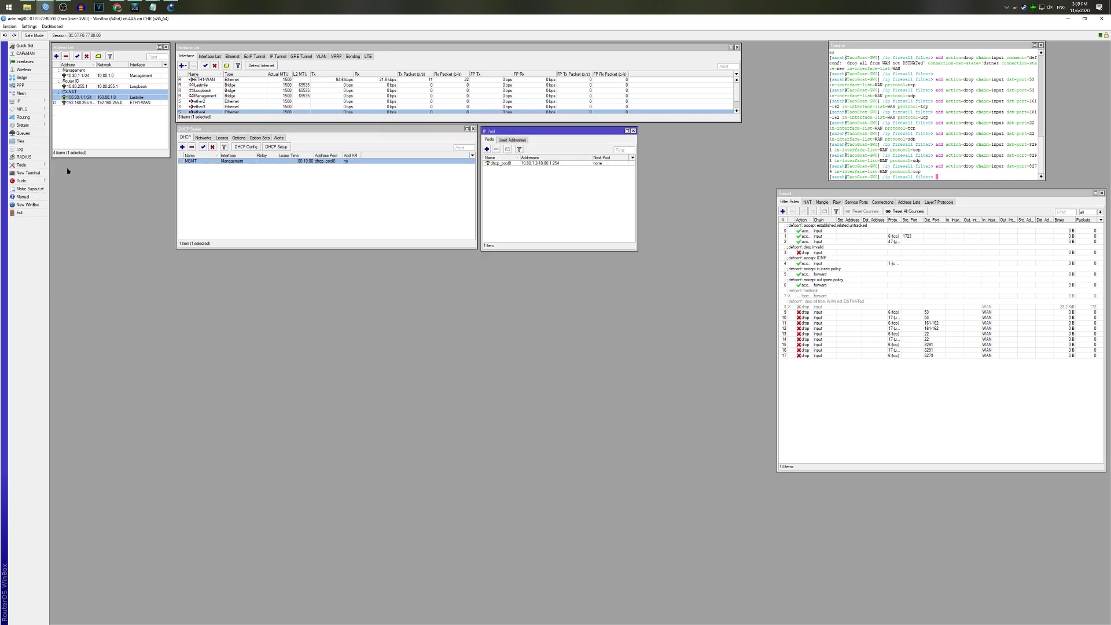
# Shorten the address list window and place the DHCP Server and IP Pool windows side by side directly beneath it.
pyautogui.moveTo(87, 157); pyautogui.dragTo(96, 122)
pyautogui.moveTo(241, 130); pyautogui.dragTo(117, 130)
pyautogui.moveTo(533, 131); pyautogui.dragTo(410, 130)
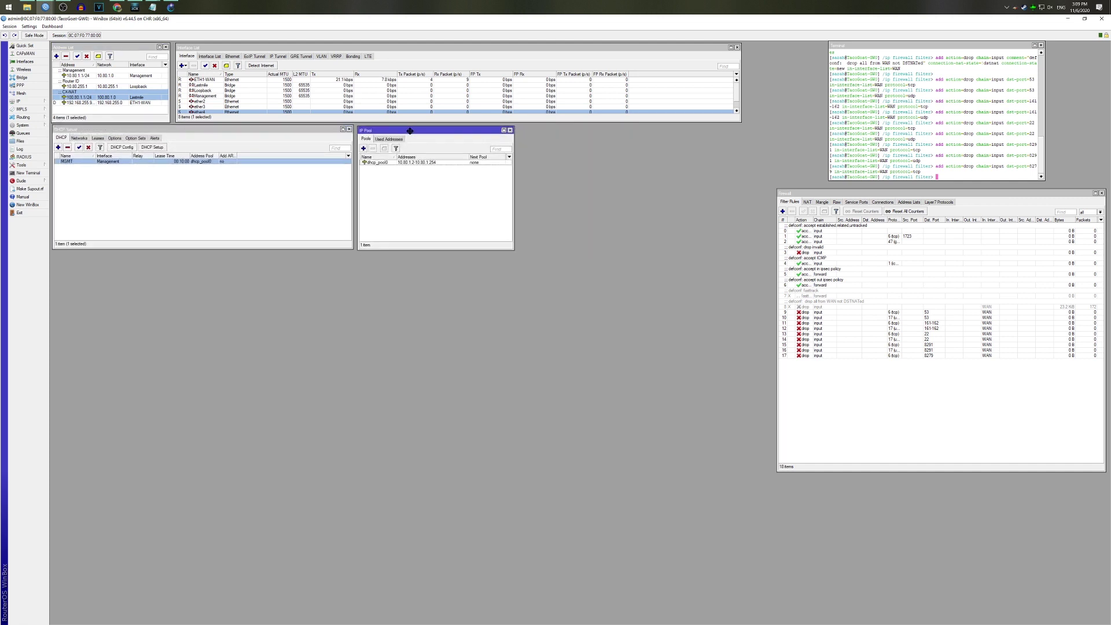
# Rename the 10.80.1.2-10.80.1.254 address pool to MGMT.
pyautogui.doubleClick(394, 163)
pyautogui.write('MG')
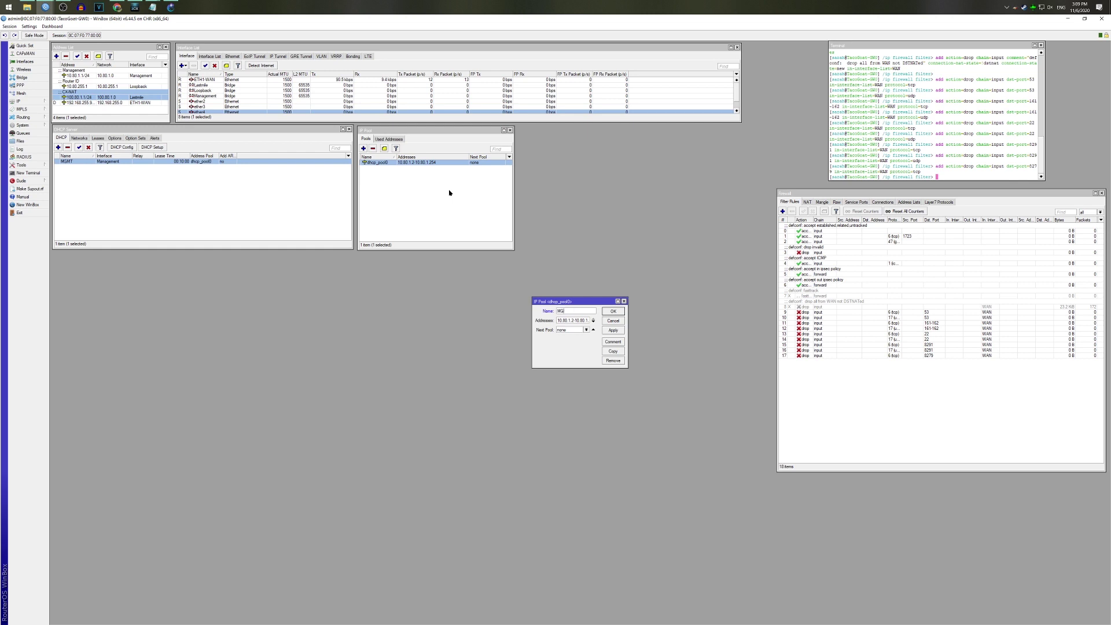
pyautogui.write('MT')
pyautogui.press('Return')
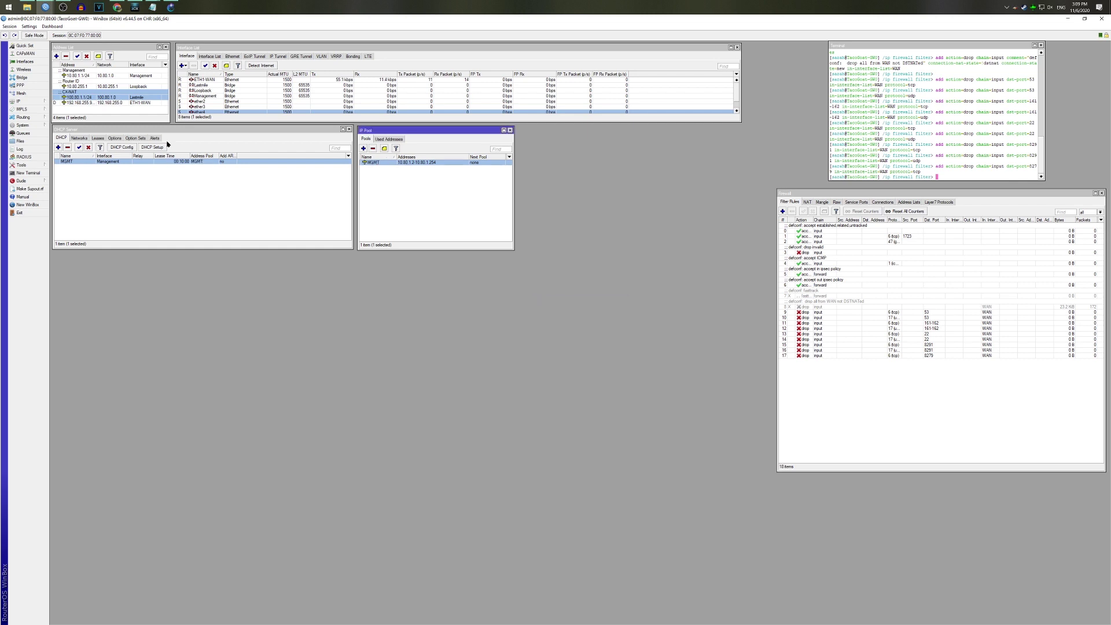
# Run DHCP Setup on the 100.80.1.0 network's bridge, accepting gateway 100.80.1.1, the proposed address range and DNS server 10.80.255.1.
pyautogui.click(162, 148)
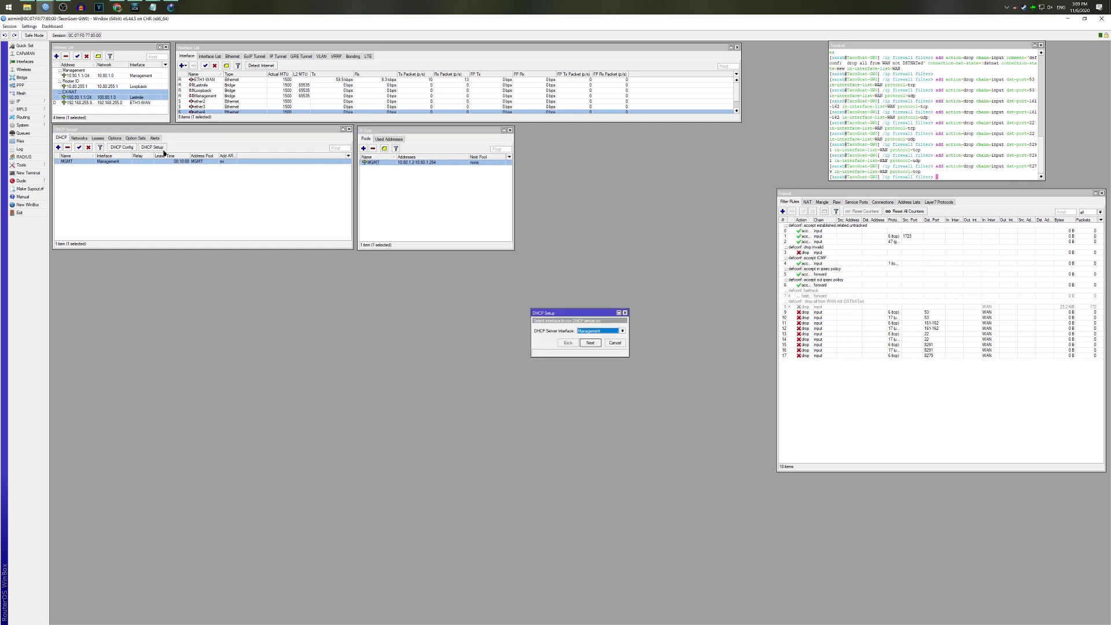
pyautogui.click(599, 331)
pyautogui.click(585, 341)
pyautogui.click(592, 342)
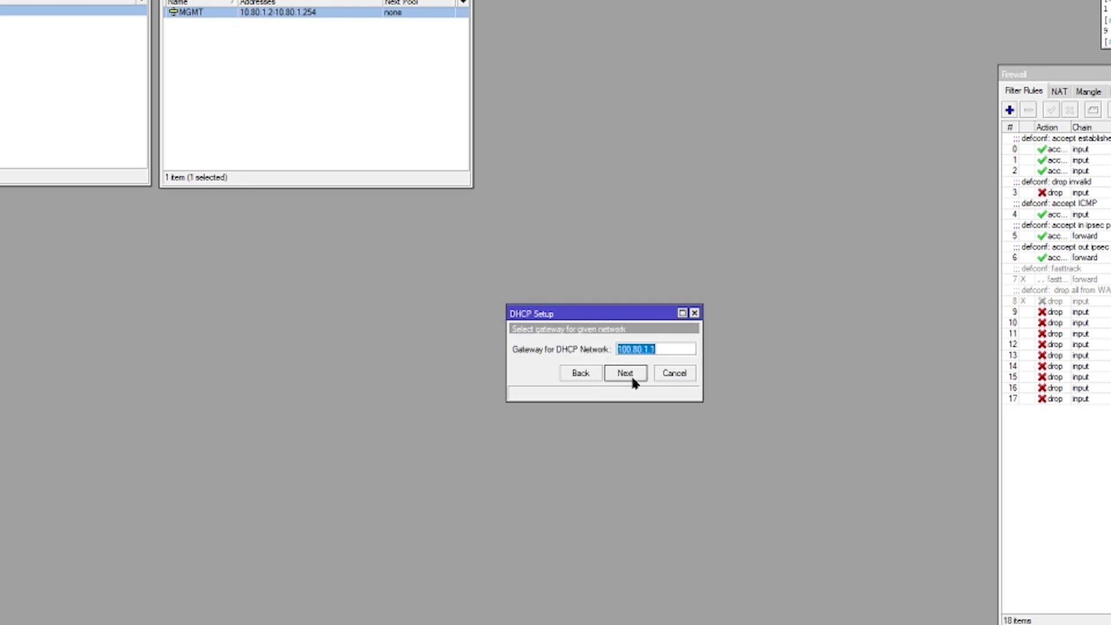
pyautogui.rightClick(649, 347)
pyautogui.click(669, 370)
pyautogui.click(640, 375)
pyautogui.rightClick(621, 350)
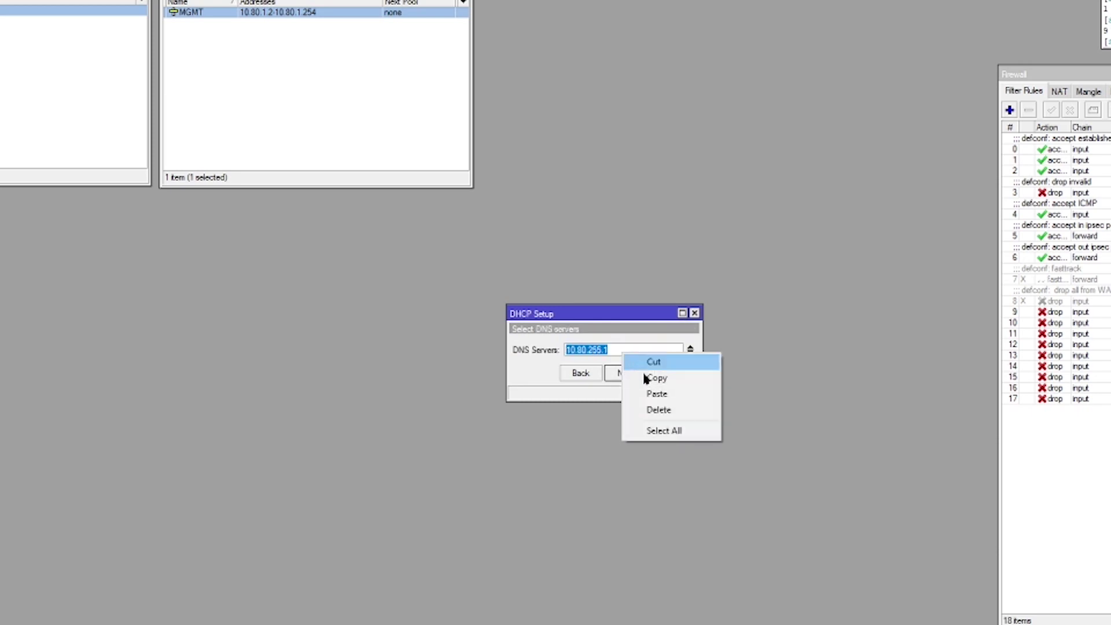
pyautogui.click(653, 390)
pyautogui.click(631, 376)
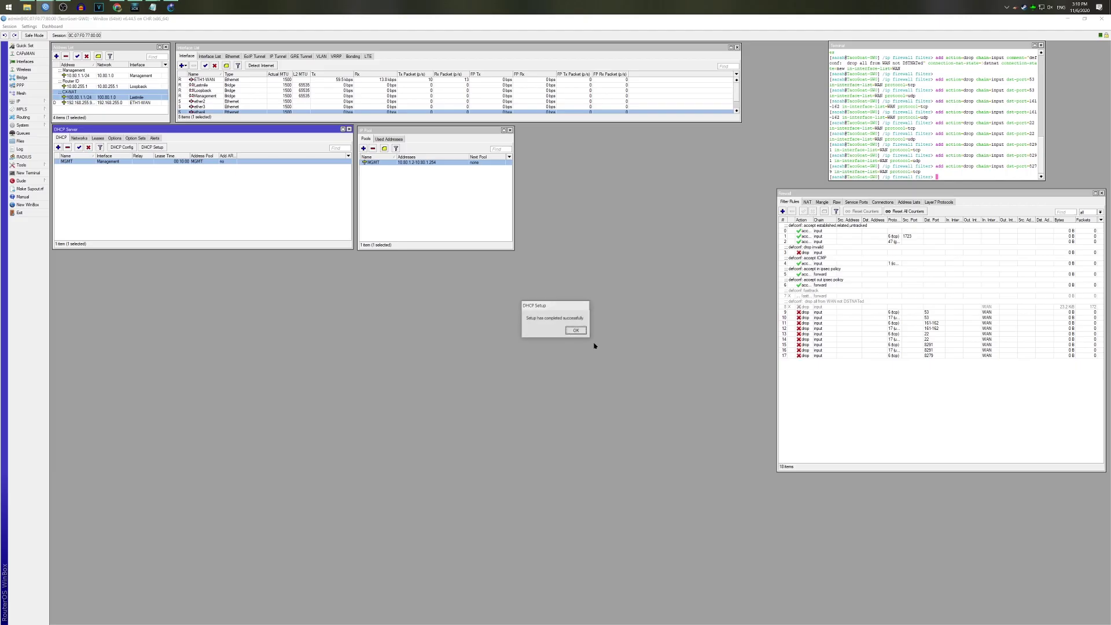
pyautogui.click(603, 352)
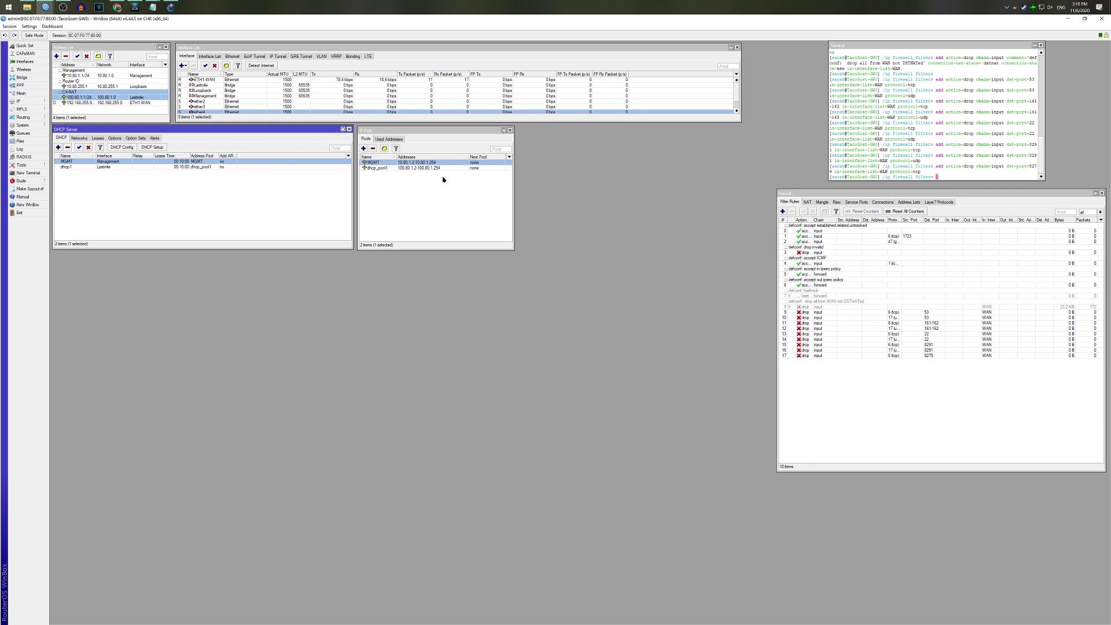
# Rename the new DHCP server on the 100.80.1.0 network and its address pool to CX-NAT.
pyautogui.doubleClick(104, 166)
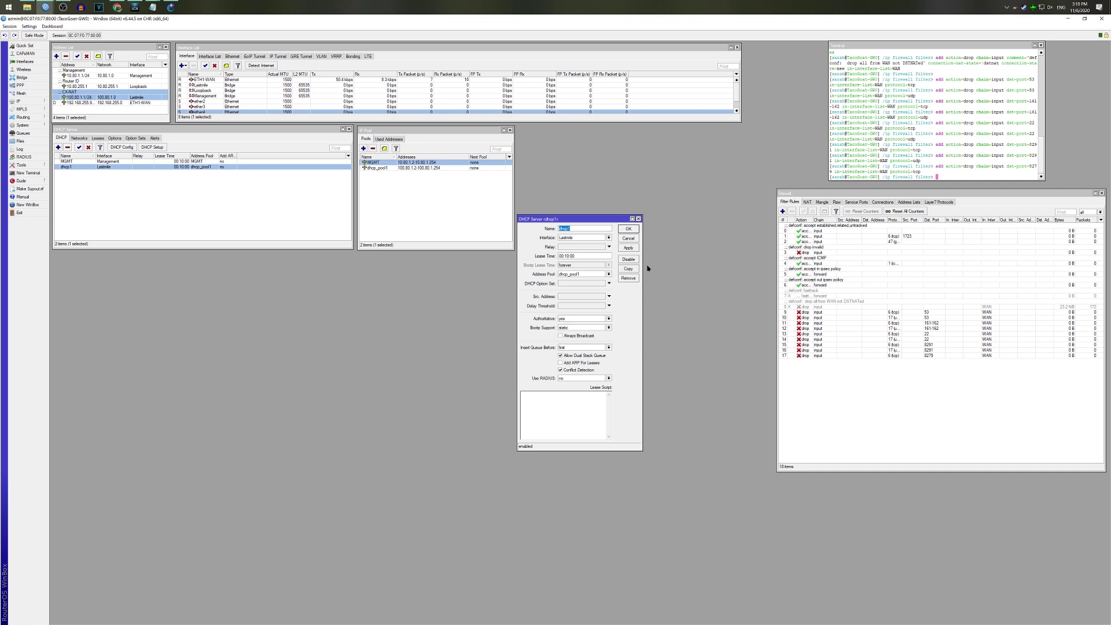
pyautogui.write('CX-NAT')
pyautogui.click(588, 335)
pyautogui.click(628, 229)
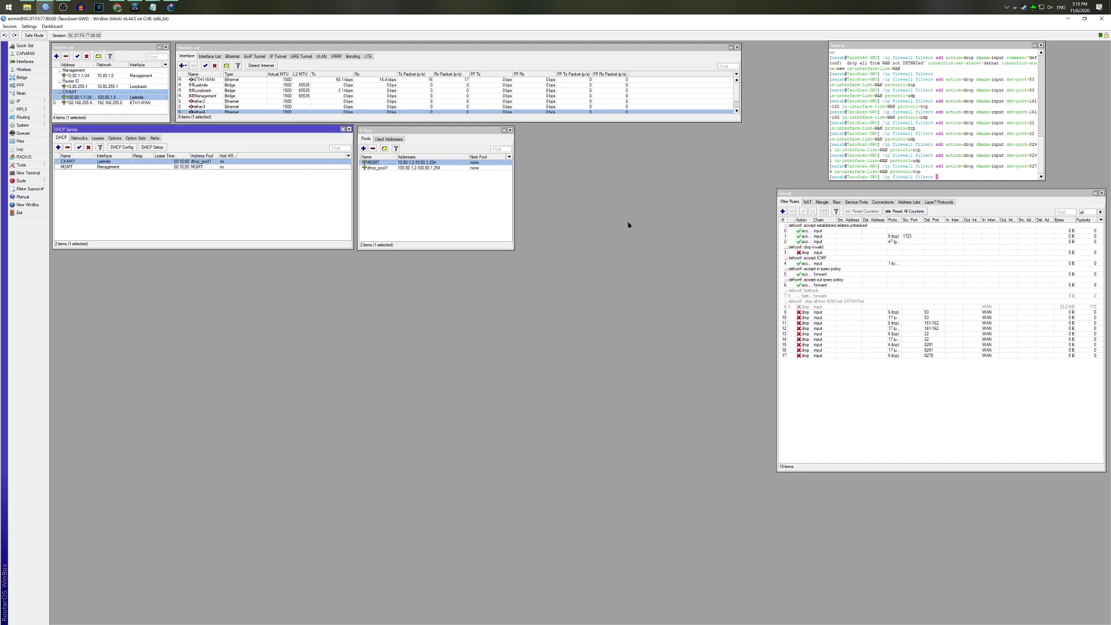
pyautogui.doubleClick(439, 168)
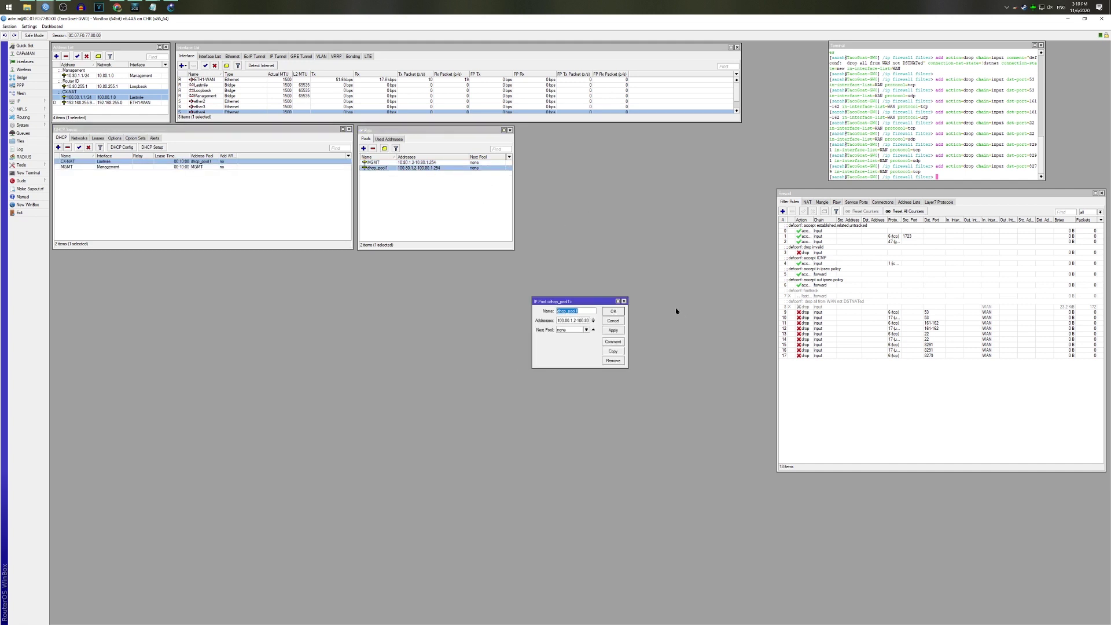
pyautogui.write('CX-NAT')
pyautogui.press('Return')
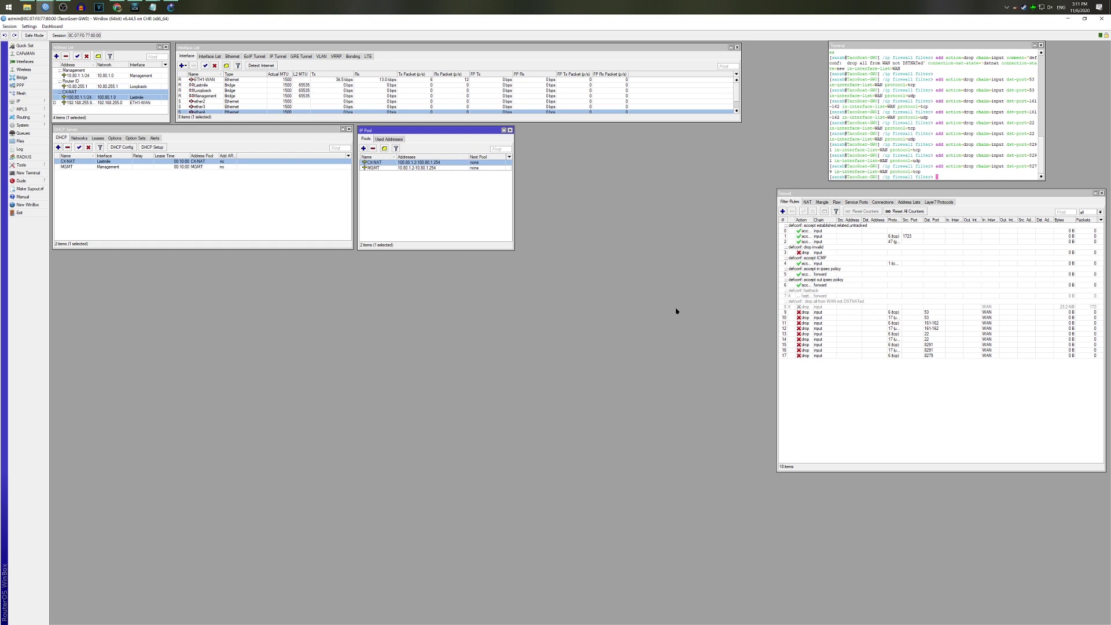
# Arrange the terminal beside the IP pool list and the firewall beside the interface list, and shorten the DHCP Server and IP Pool windows.
pyautogui.moveTo(854, 45); pyautogui.dragTo(544, 130)
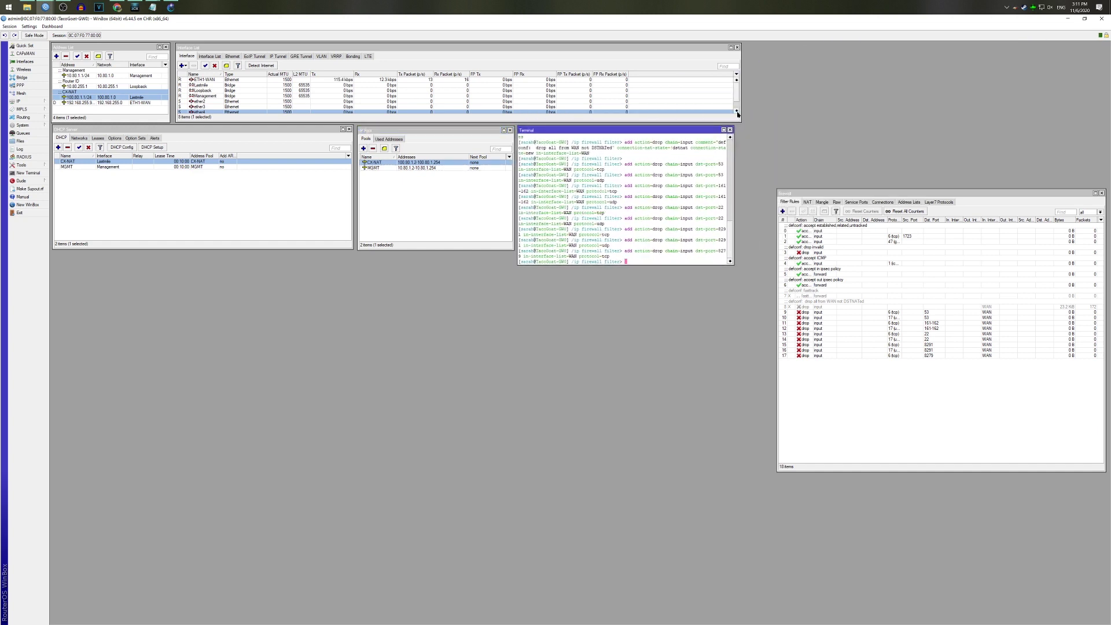
pyautogui.moveTo(740, 117); pyautogui.dragTo(734, 115)
pyautogui.click(812, 190)
pyautogui.moveTo(813, 191); pyautogui.dragTo(774, 47)
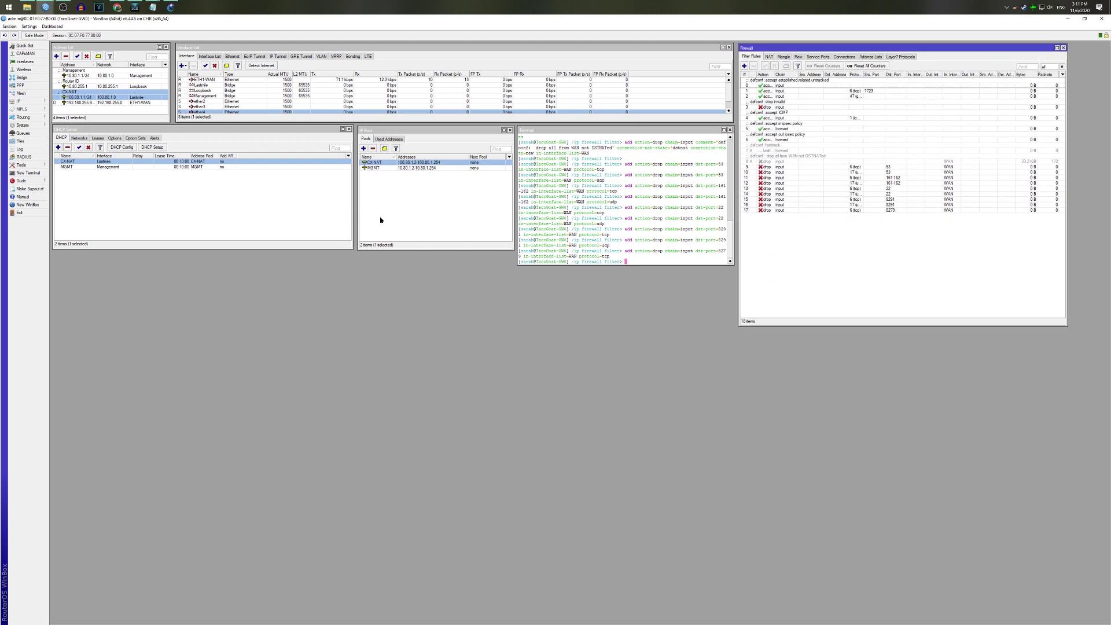
pyautogui.moveTo(320, 248); pyautogui.dragTo(331, 211)
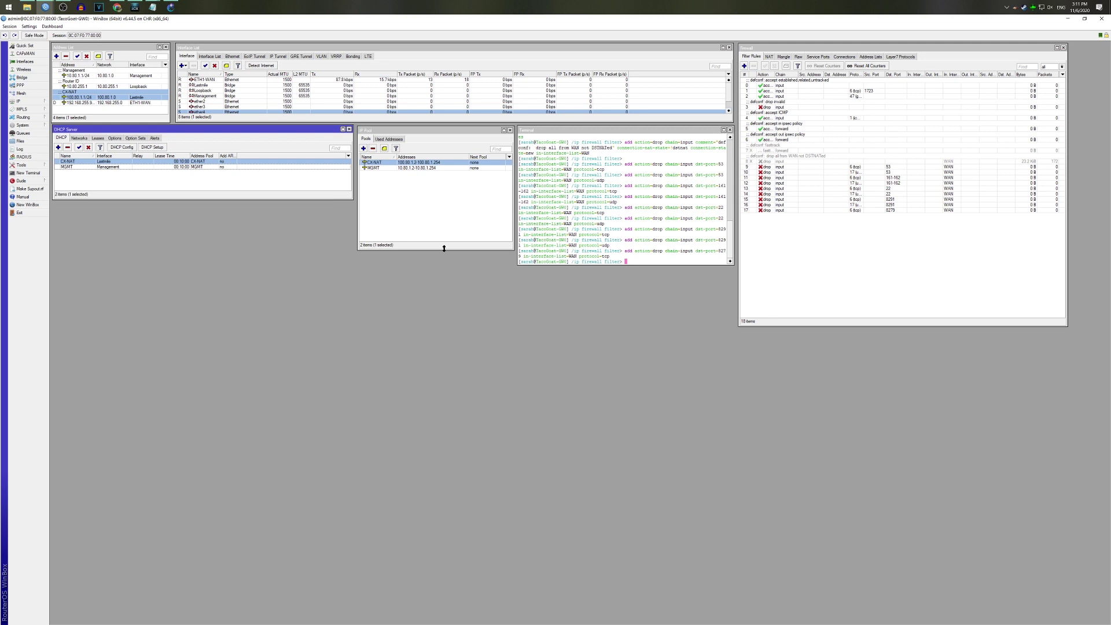
pyautogui.moveTo(444, 248); pyautogui.dragTo(450, 201)
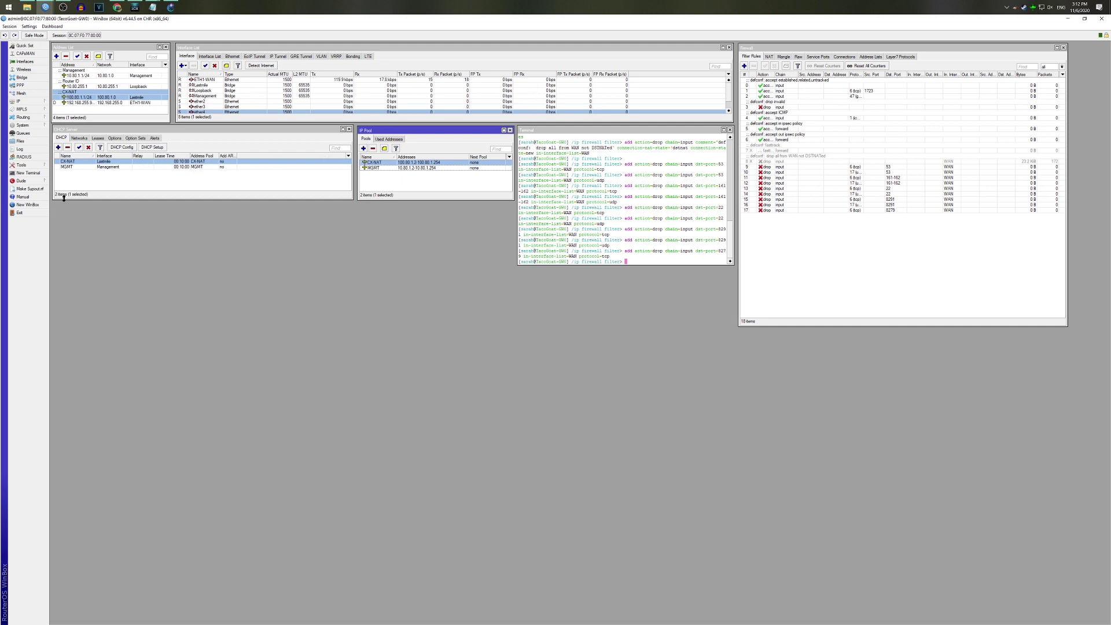
# Open the RoMON port list and add ETH1-WAN as a forbidden port with cost 100.
pyautogui.click(22, 165)
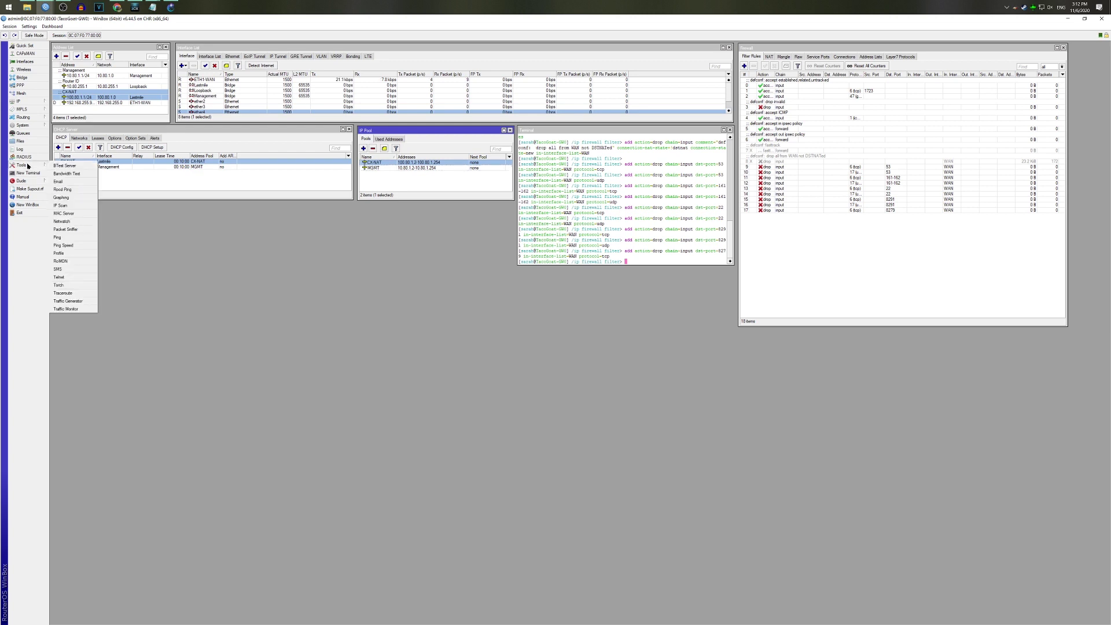
pyautogui.click(77, 262)
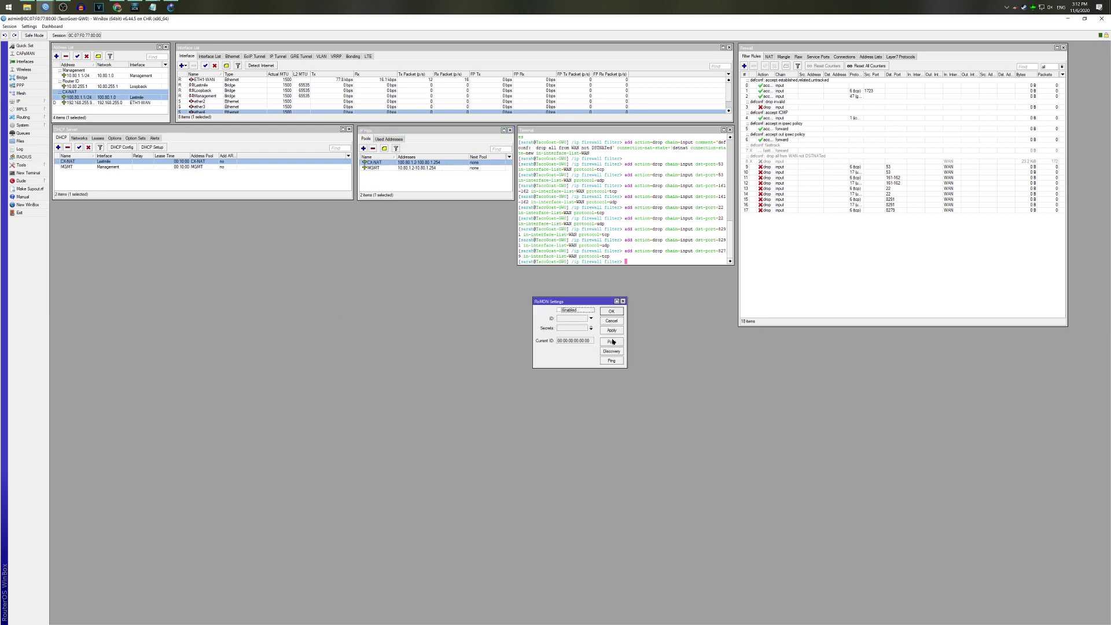
pyautogui.click(611, 341)
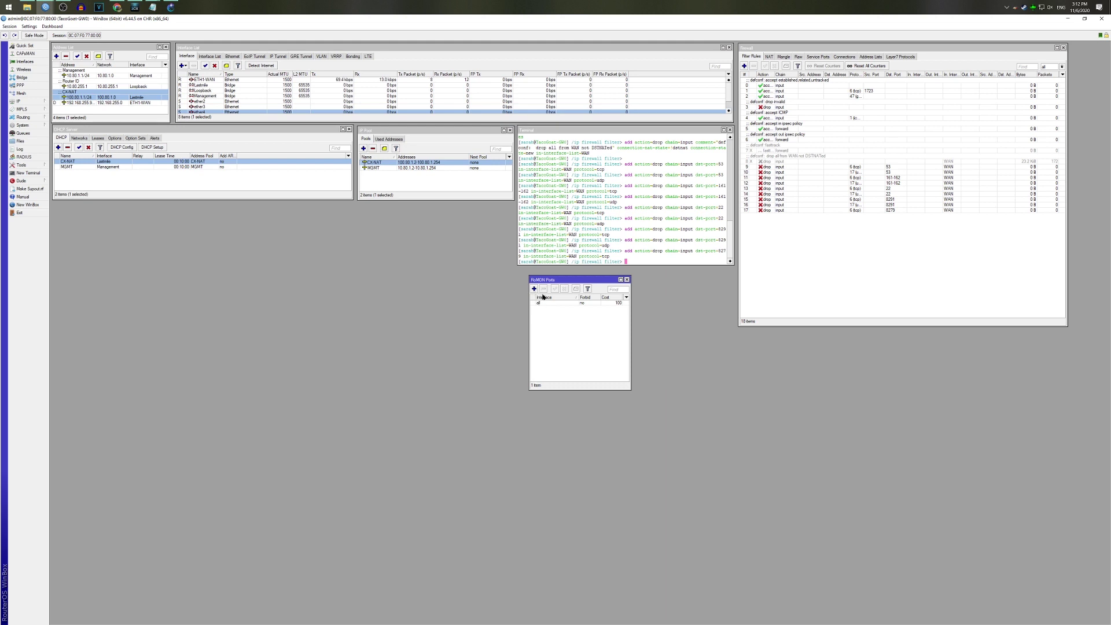
pyautogui.click(535, 292)
pyautogui.click(587, 303)
pyautogui.click(573, 311)
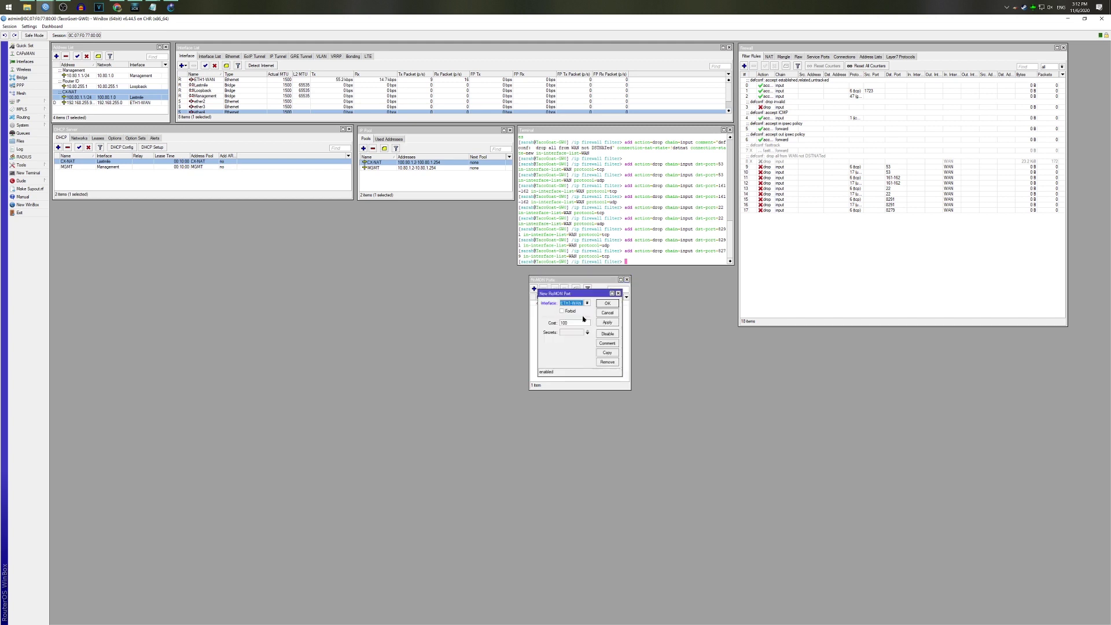
pyautogui.click(562, 311)
pyautogui.click(607, 323)
pyautogui.click(607, 303)
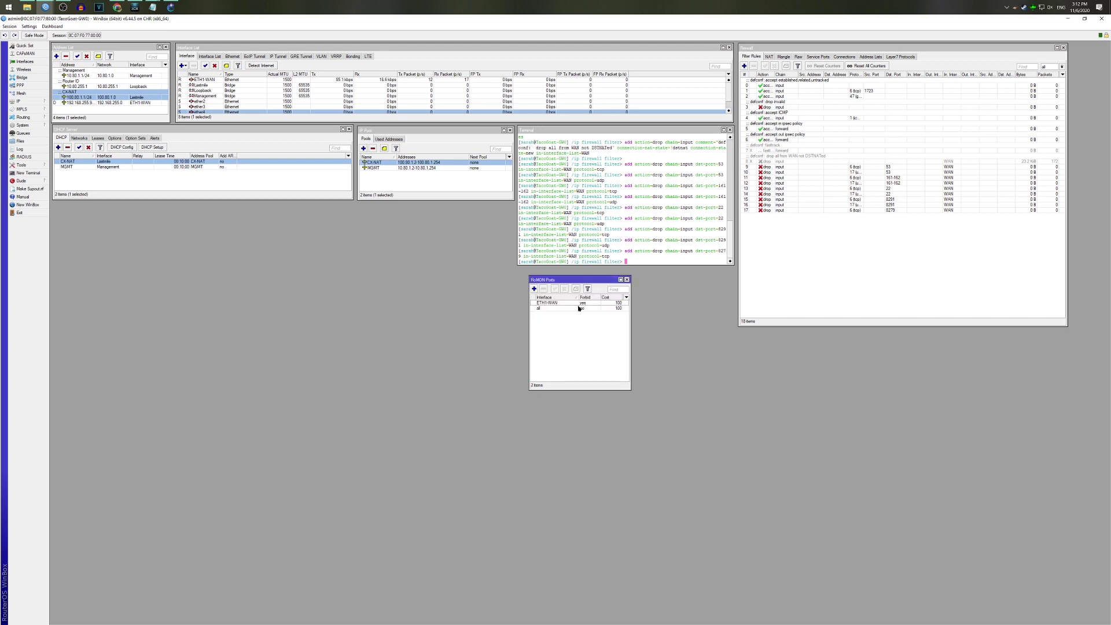
pyautogui.click(568, 308)
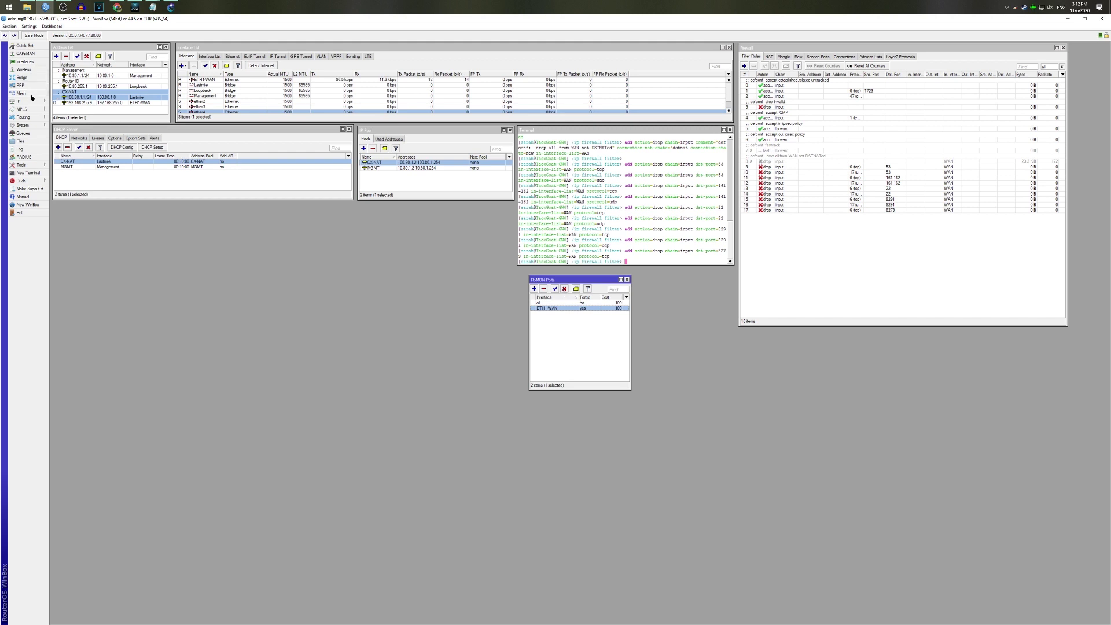
# Set neighbor discovery to run on every interface except the WAN interface list, and close the neighbor list.
pyautogui.click(24, 101)
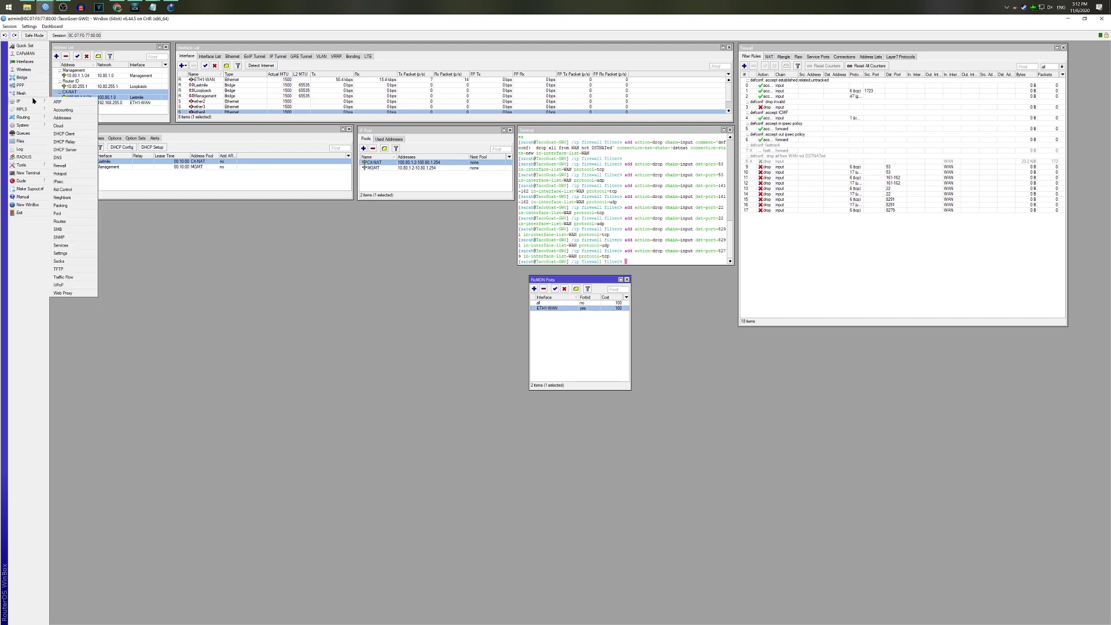
pyautogui.click(63, 197)
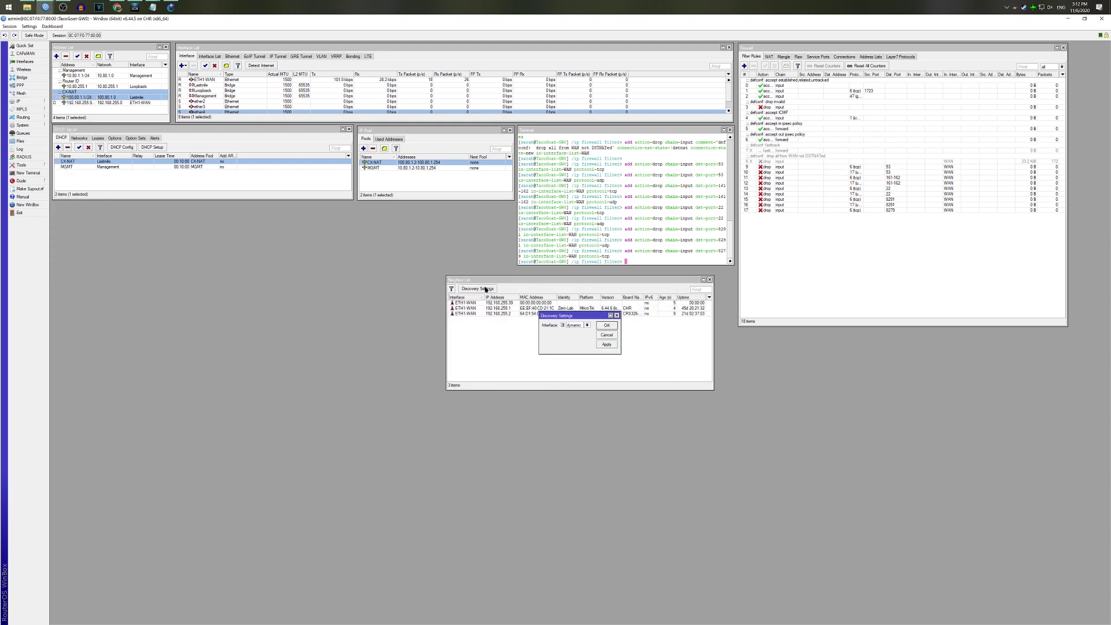
pyautogui.click(587, 325)
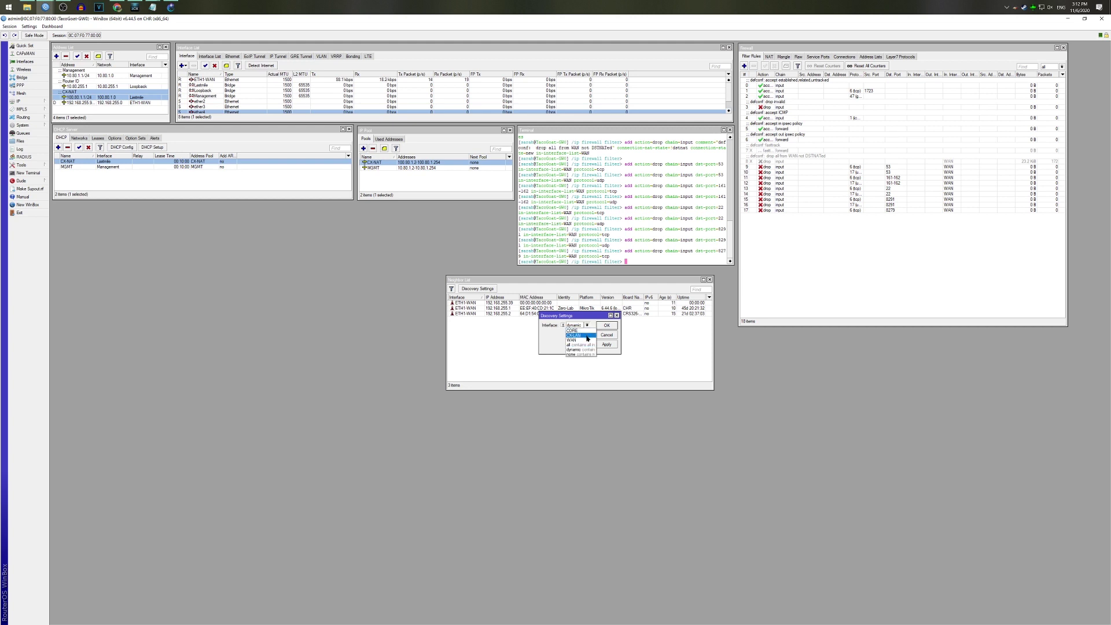
pyautogui.click(584, 340)
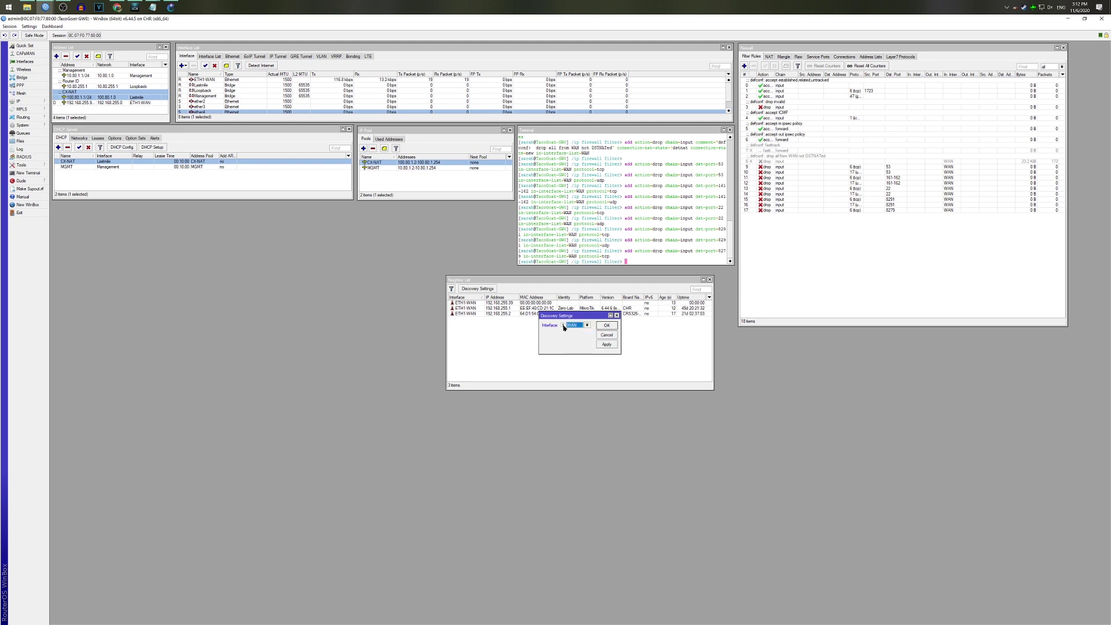
pyautogui.press('Tab')
pyautogui.press('space')
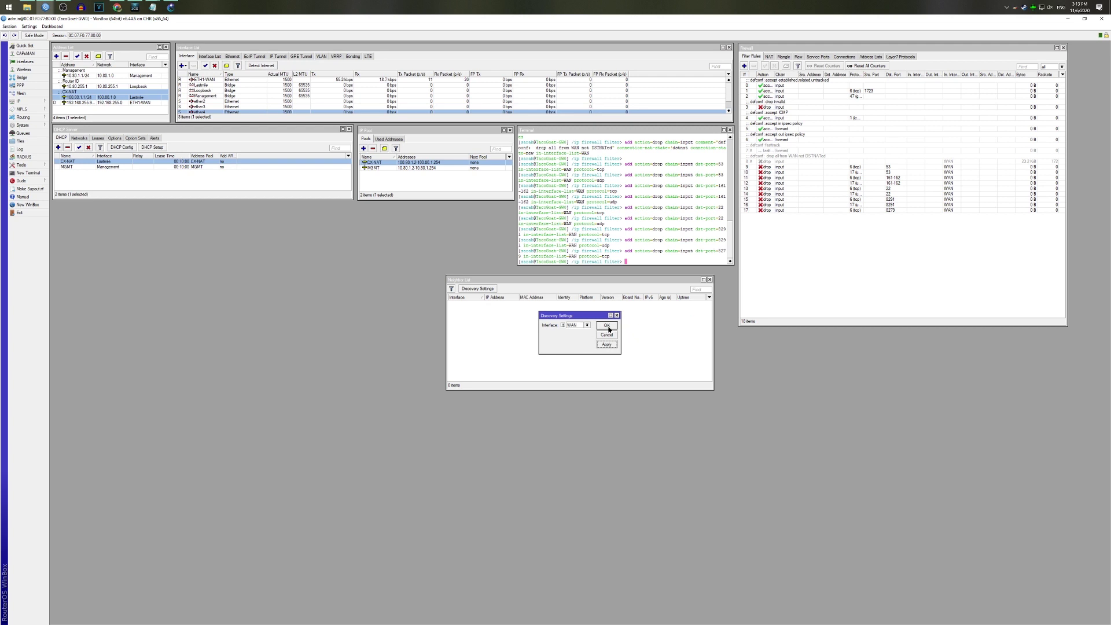
pyautogui.click(607, 325)
pyautogui.click(710, 280)
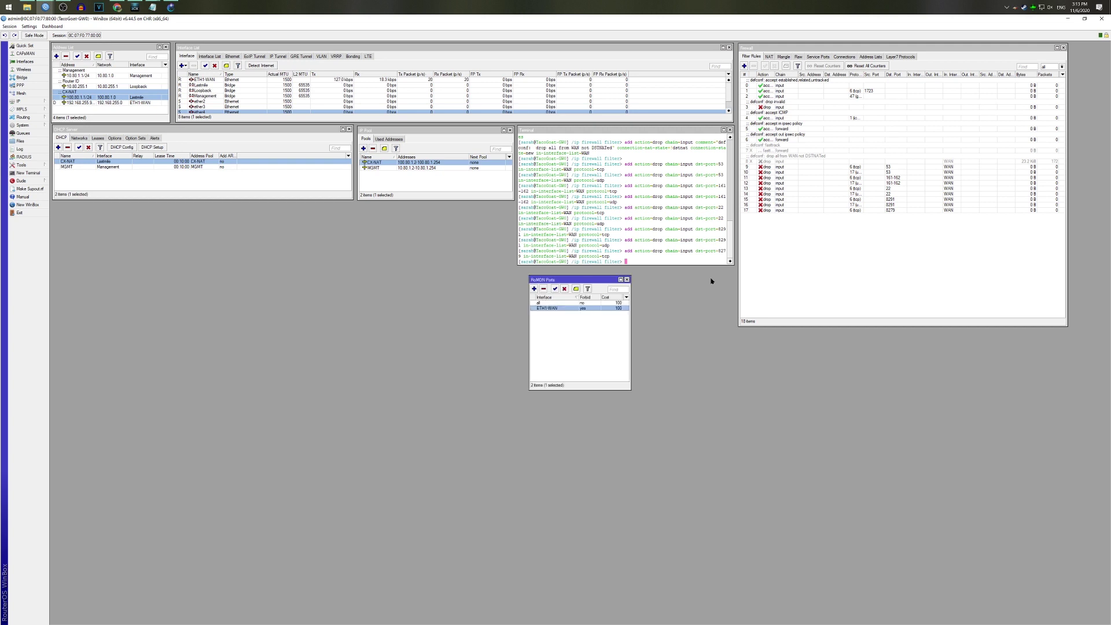
# Close the RoMON port list, enable RoMON, specify its ID, and save the settings.
pyautogui.click(627, 280)
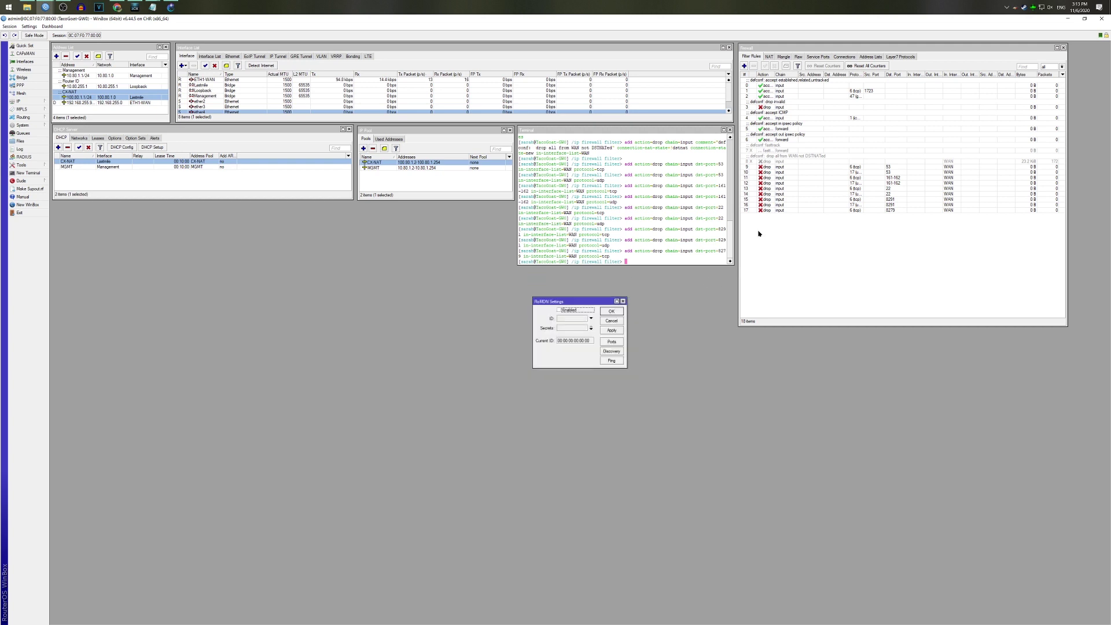
pyautogui.click(791, 114)
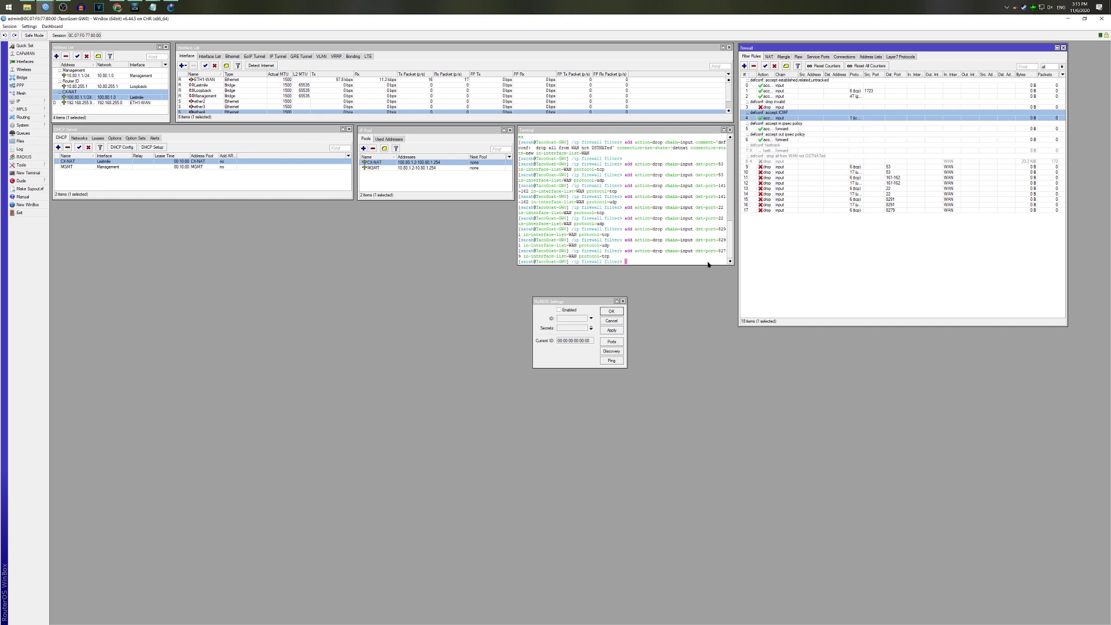
pyautogui.click(570, 311)
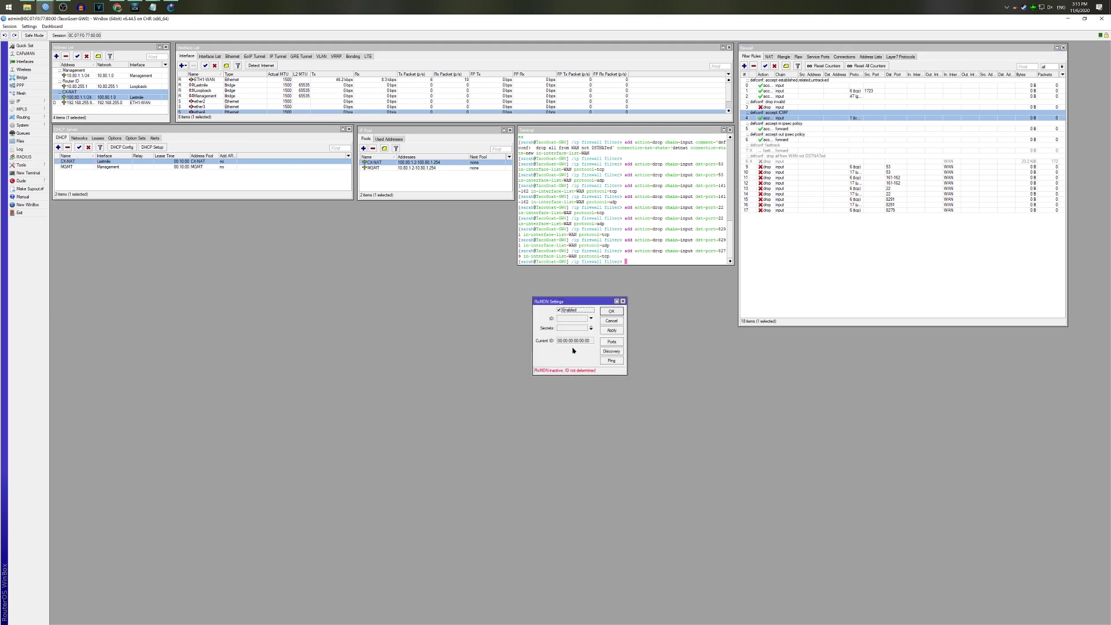
pyautogui.click(580, 318)
pyautogui.click(617, 331)
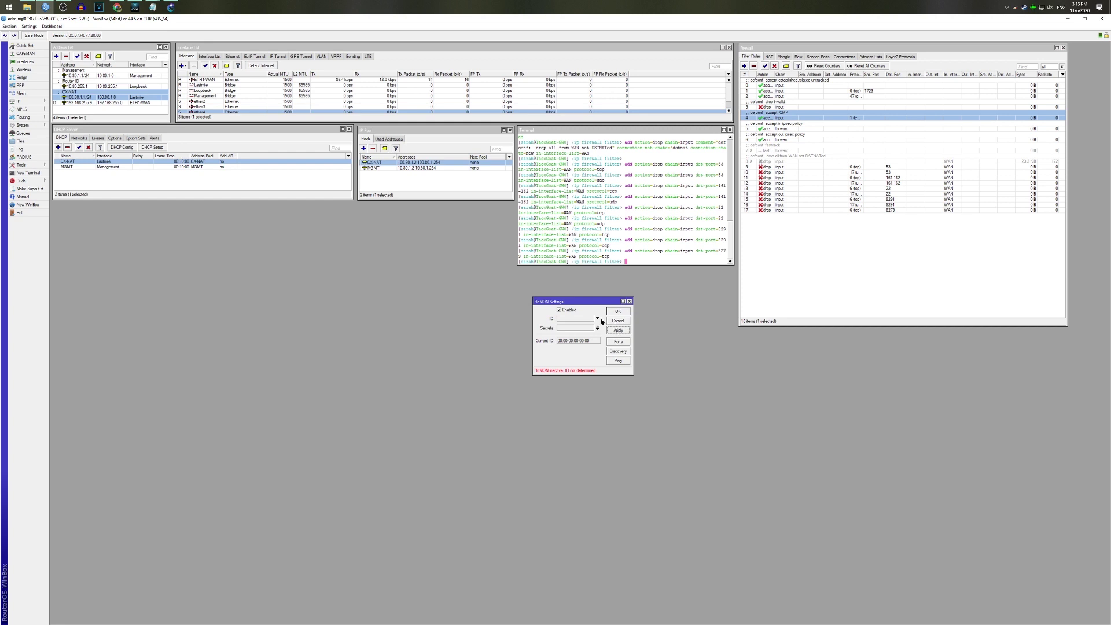
pyautogui.click(598, 318)
pyautogui.click(618, 329)
pyautogui.click(618, 312)
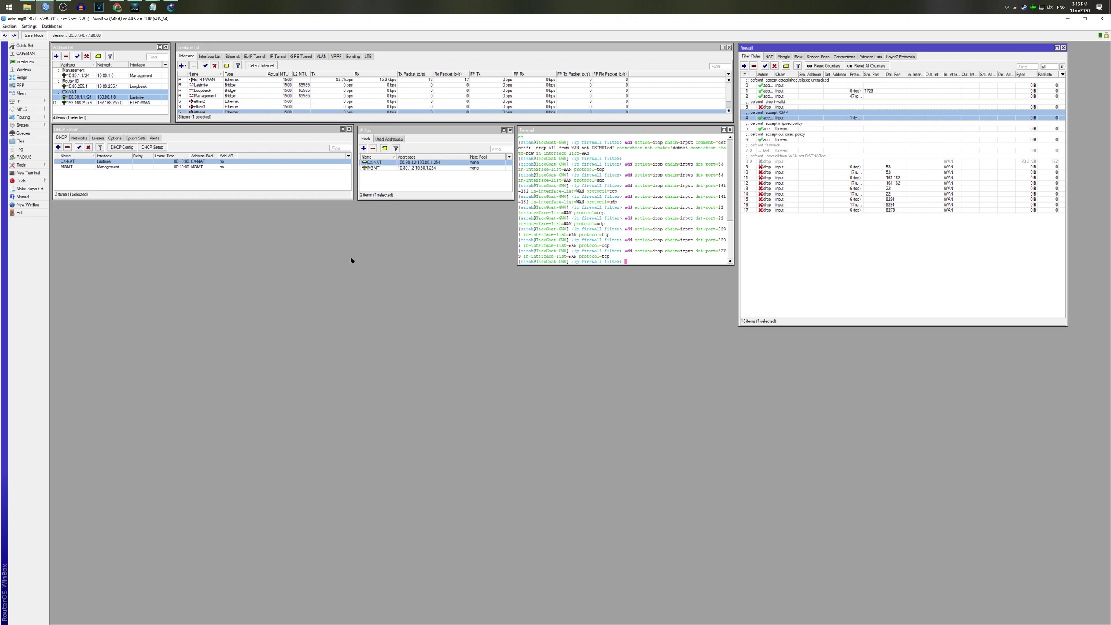
# Reopen the RoMON settings and place their window beneath the firewall window.
pyautogui.click(21, 165)
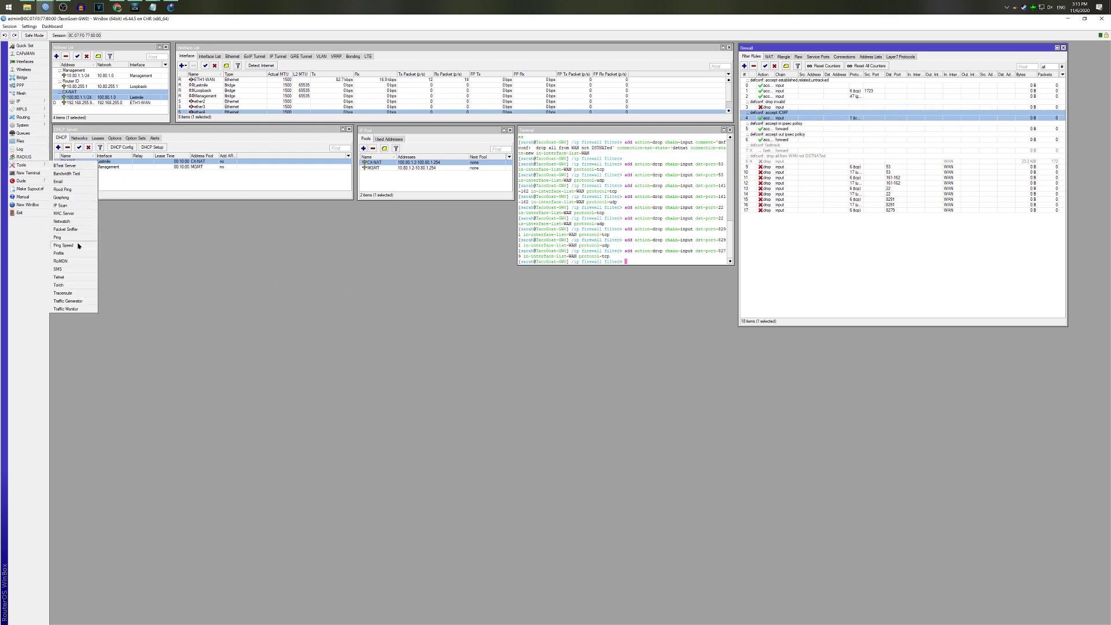
pyautogui.click(74, 261)
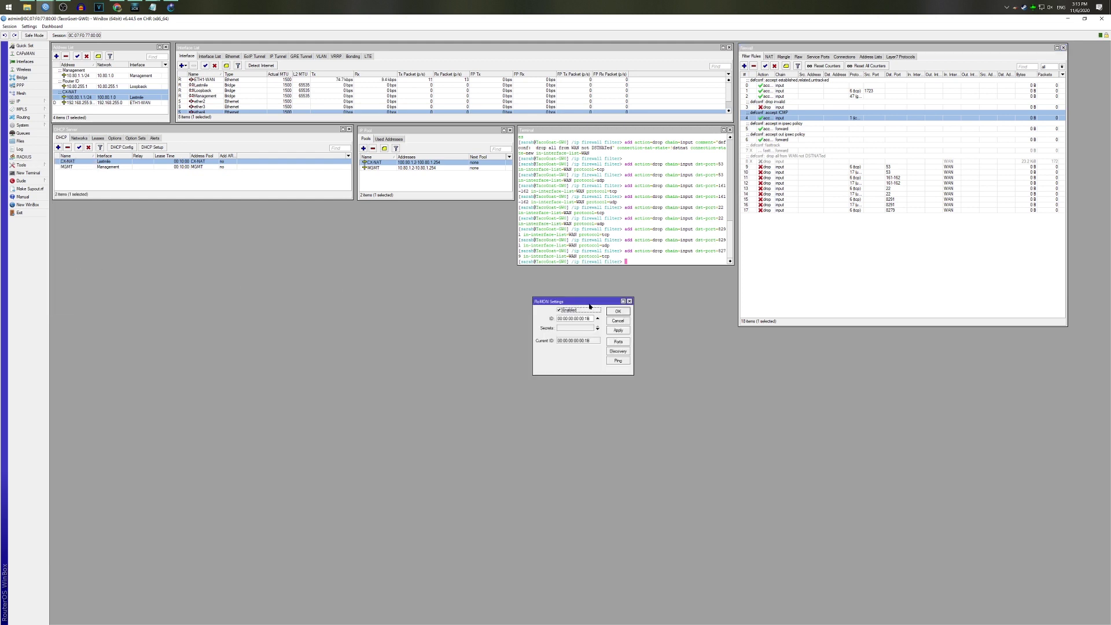
pyautogui.moveTo(590, 306); pyautogui.dragTo(1024, 339)
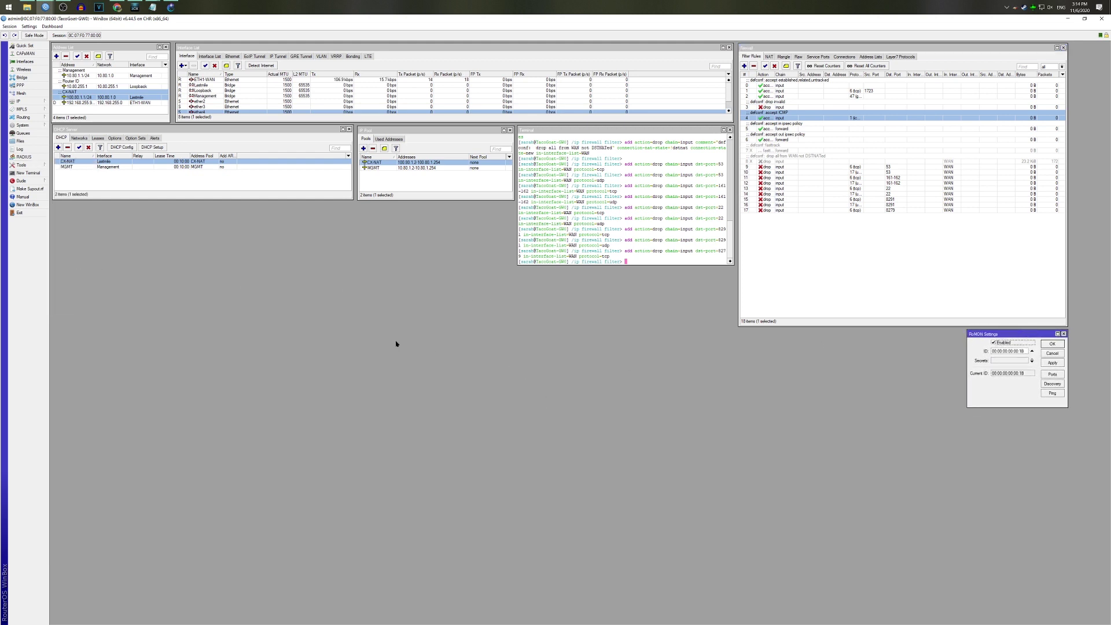
# Set the disk logging action to 500 lines per file with a file count of 10, and save it.
pyautogui.click(36, 128)
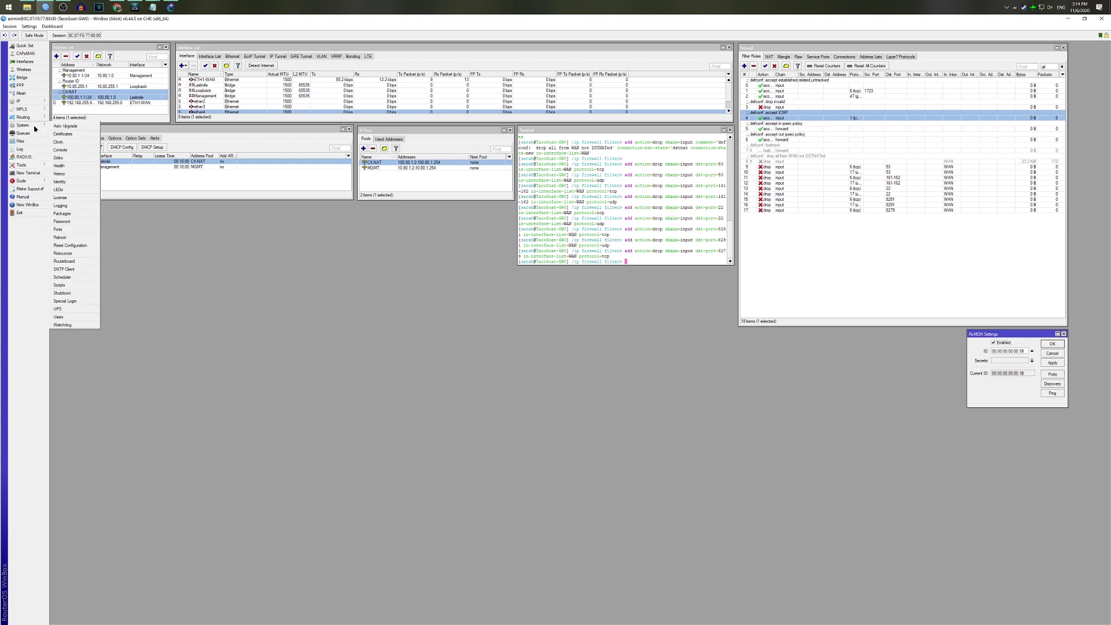
pyautogui.click(84, 206)
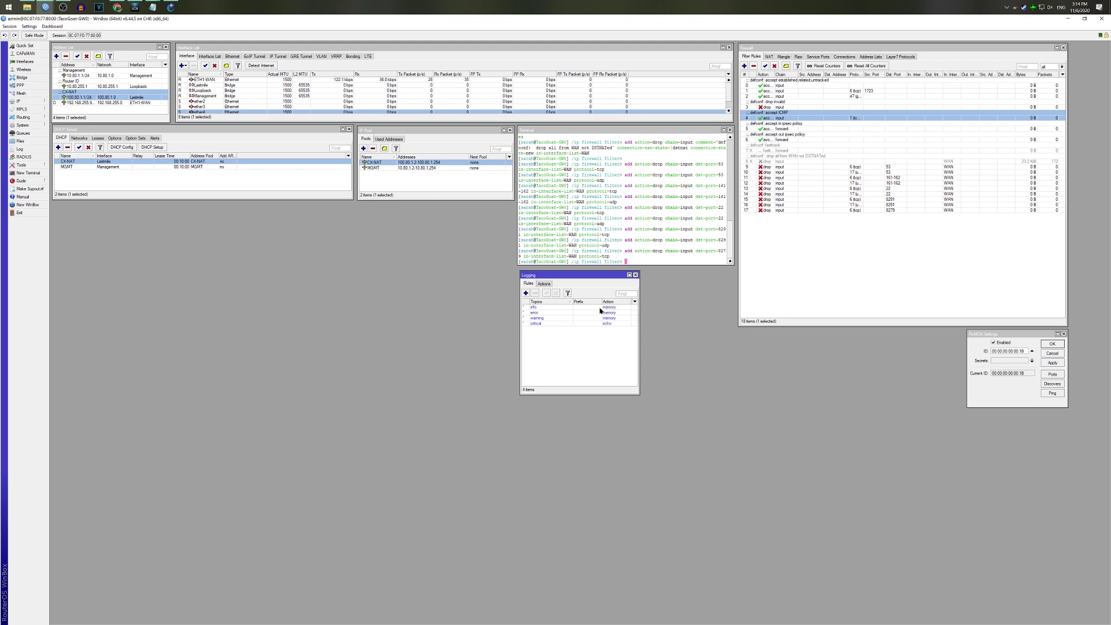
pyautogui.click(22, 165)
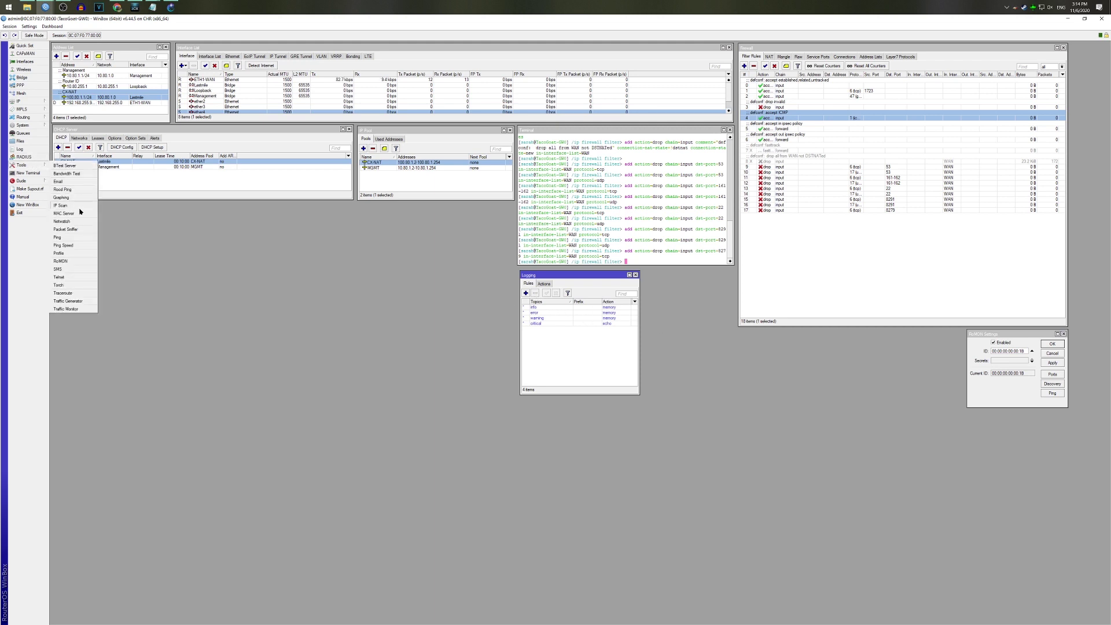
pyautogui.click(590, 365)
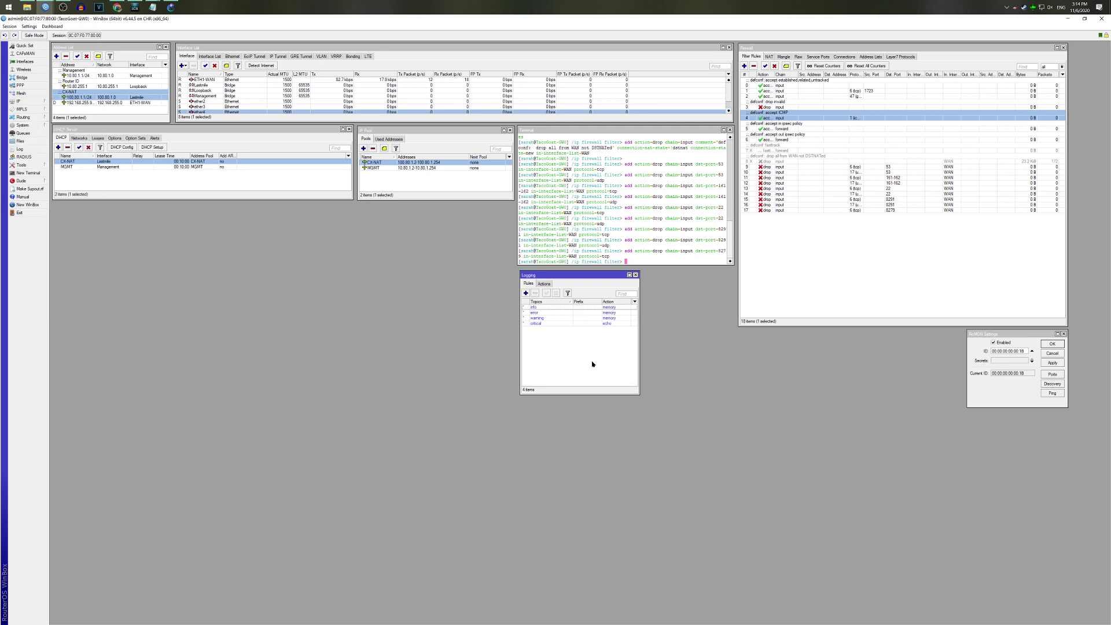
pyautogui.click(545, 284)
pyautogui.doubleClick(552, 307)
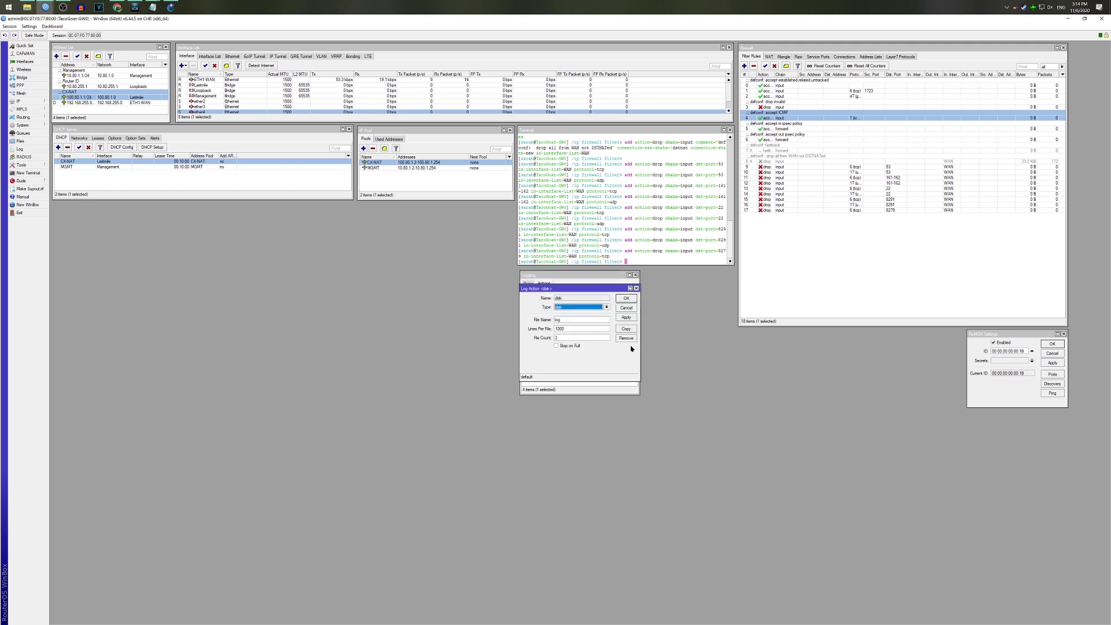
pyautogui.doubleClick(558, 328)
pyautogui.write('500')
pyautogui.press('Tab')
pyautogui.write('10')
pyautogui.click(632, 299)
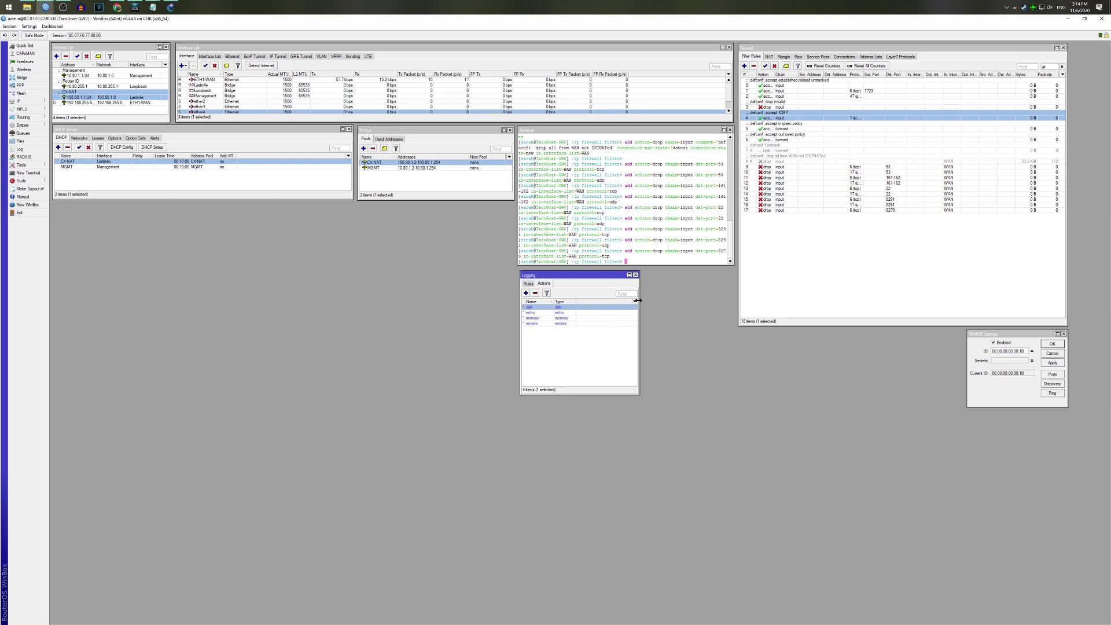
# Go back to the logging rules, then view the router log back to its earliest entries and close it.
pyautogui.click(528, 284)
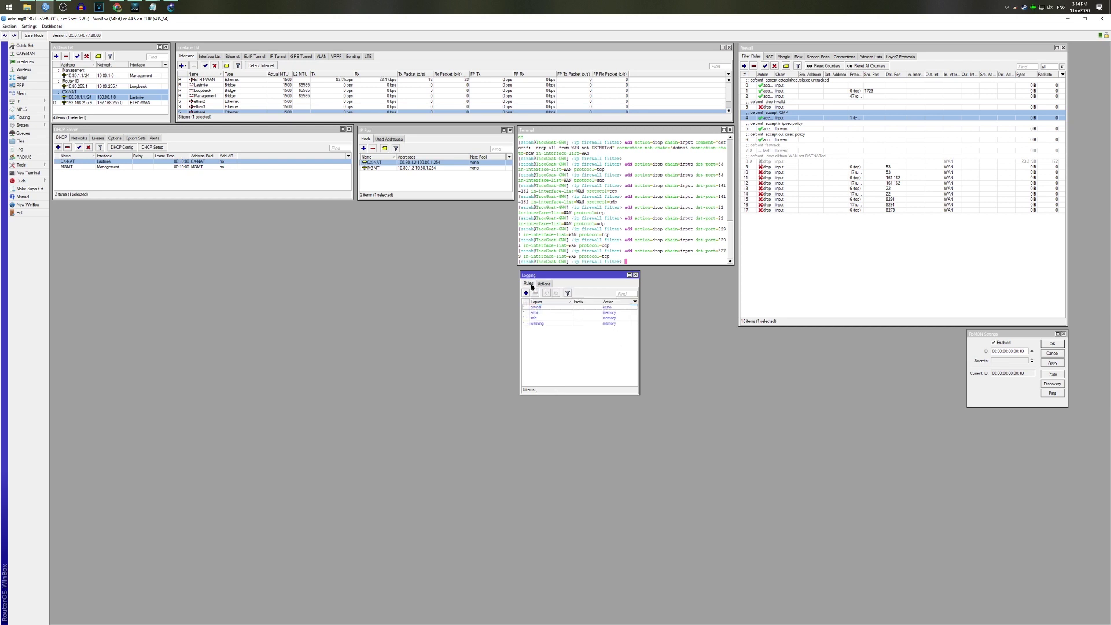
pyautogui.click(20, 149)
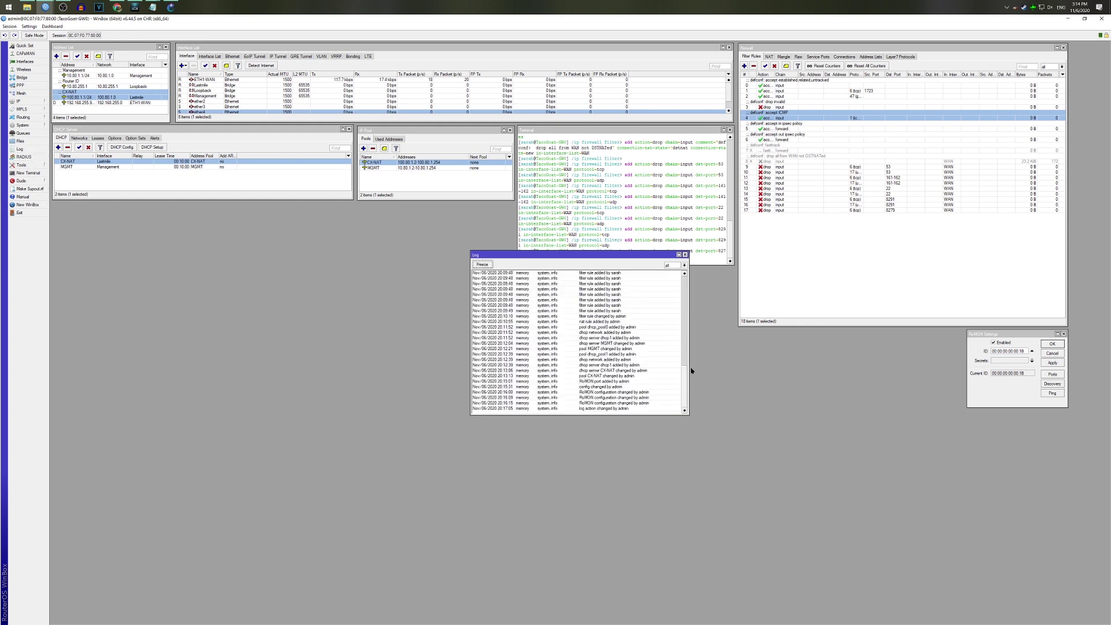
pyautogui.scroll(10, 682, 335)
pyautogui.click(685, 254)
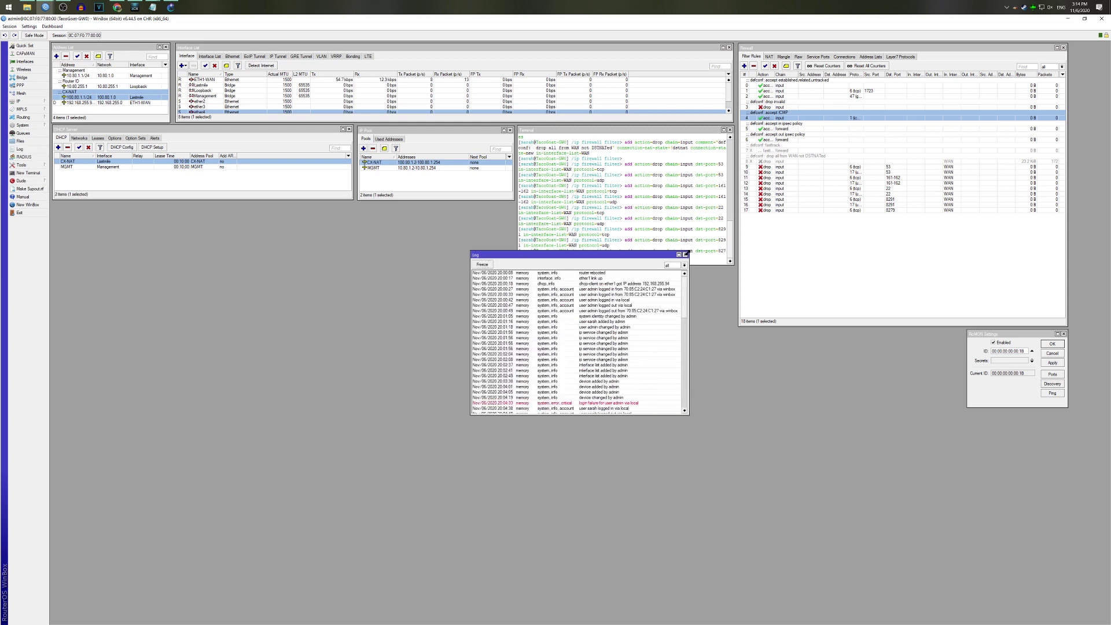
# Change the critical and error logging rules to use the disk action.
pyautogui.doubleClick(593, 307)
pyautogui.click(590, 326)
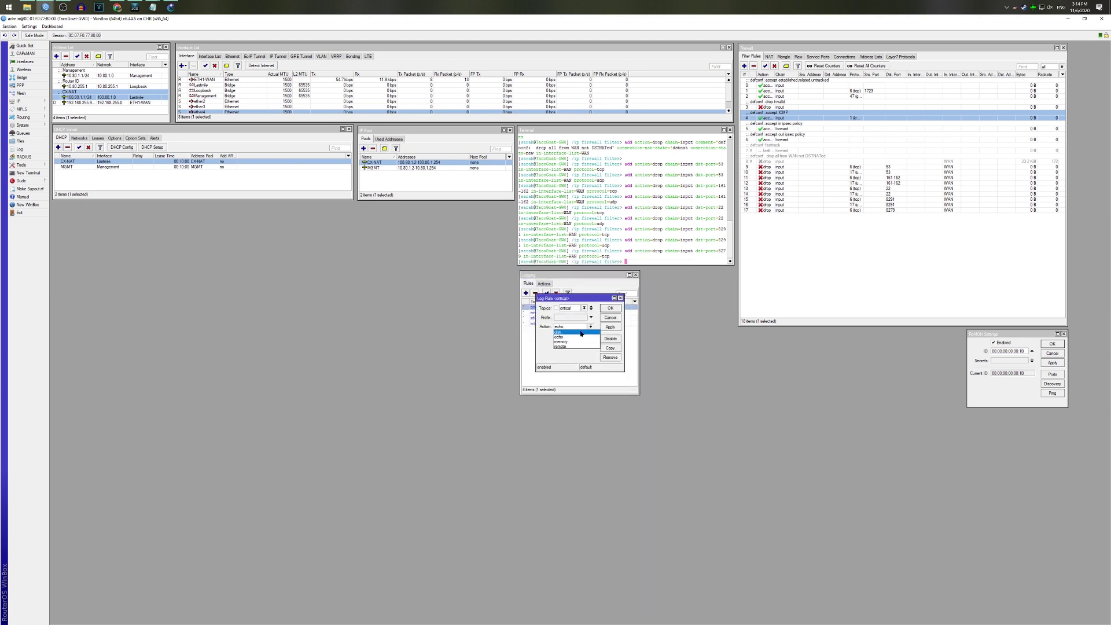
pyautogui.click(590, 327)
pyautogui.click(610, 317)
pyautogui.doubleClick(584, 312)
pyautogui.click(580, 326)
pyautogui.click(559, 337)
pyautogui.click(570, 327)
pyautogui.click(566, 335)
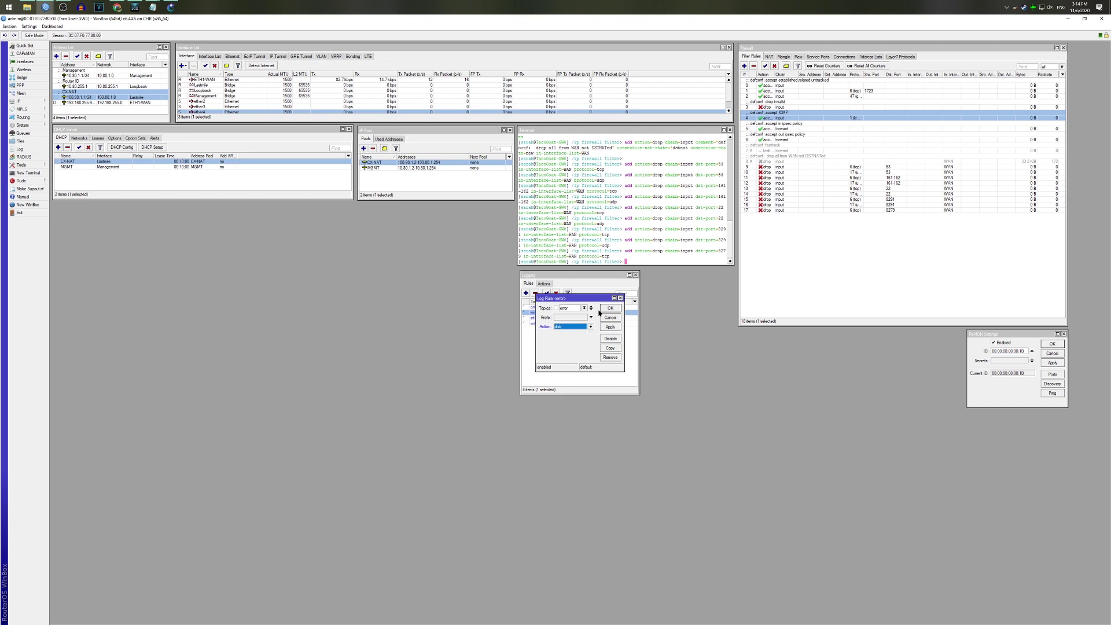
pyautogui.click(610, 317)
# Change the info and warning logging rules to the disk action, and place the Logging window beside the RoMON settings.
pyautogui.doubleClick(585, 317)
pyautogui.click(573, 327)
pyautogui.click(563, 333)
pyautogui.click(610, 308)
pyautogui.doubleClick(585, 323)
pyautogui.click(571, 327)
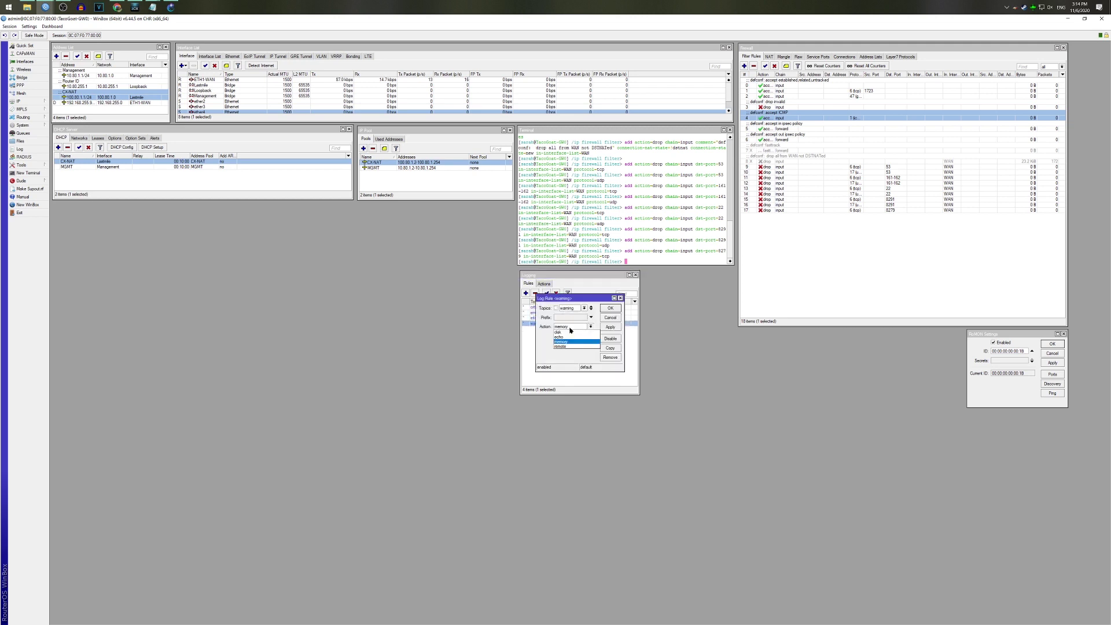
pyautogui.click(564, 333)
pyautogui.click(610, 308)
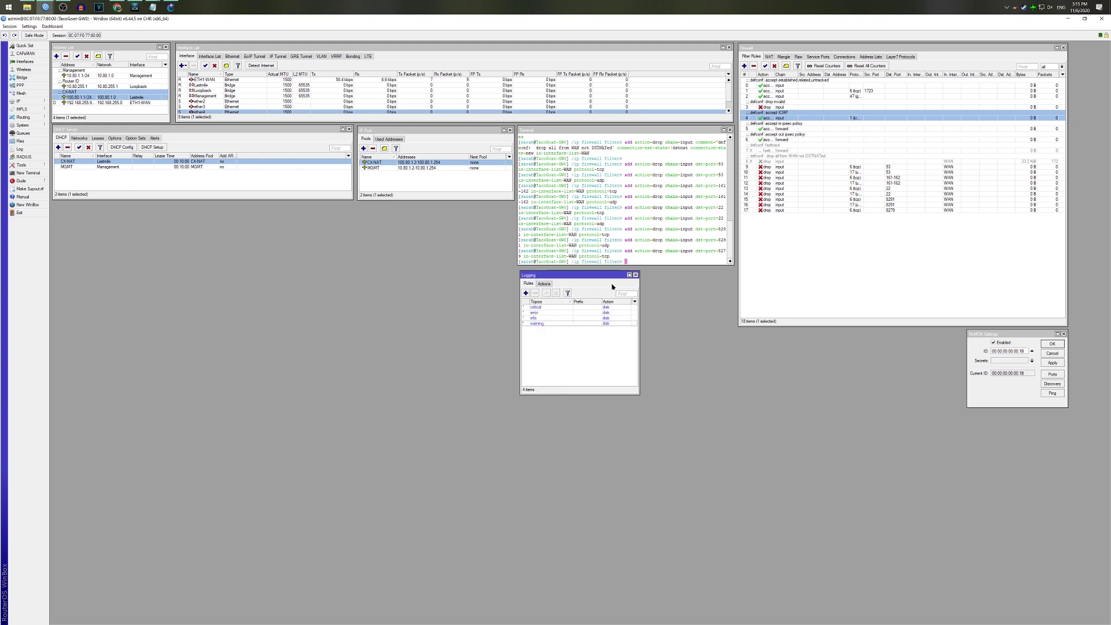
pyautogui.moveTo(622, 276); pyautogui.dragTo(945, 333)
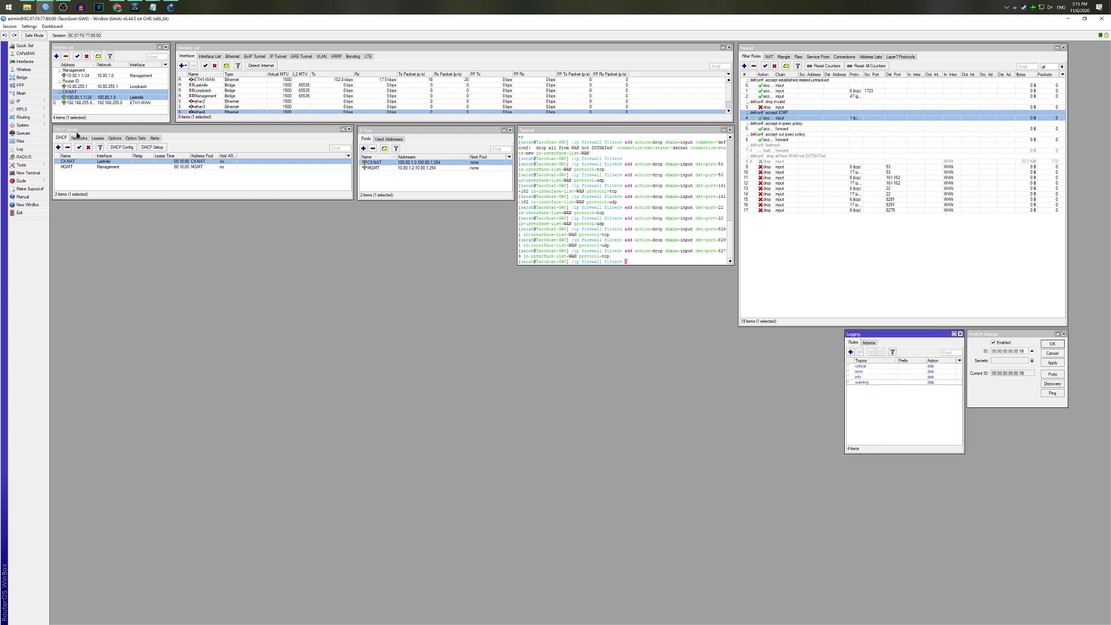
# Open the OSPF routing configuration and place its window directly beneath the DHCP Server window.
pyautogui.click(37, 120)
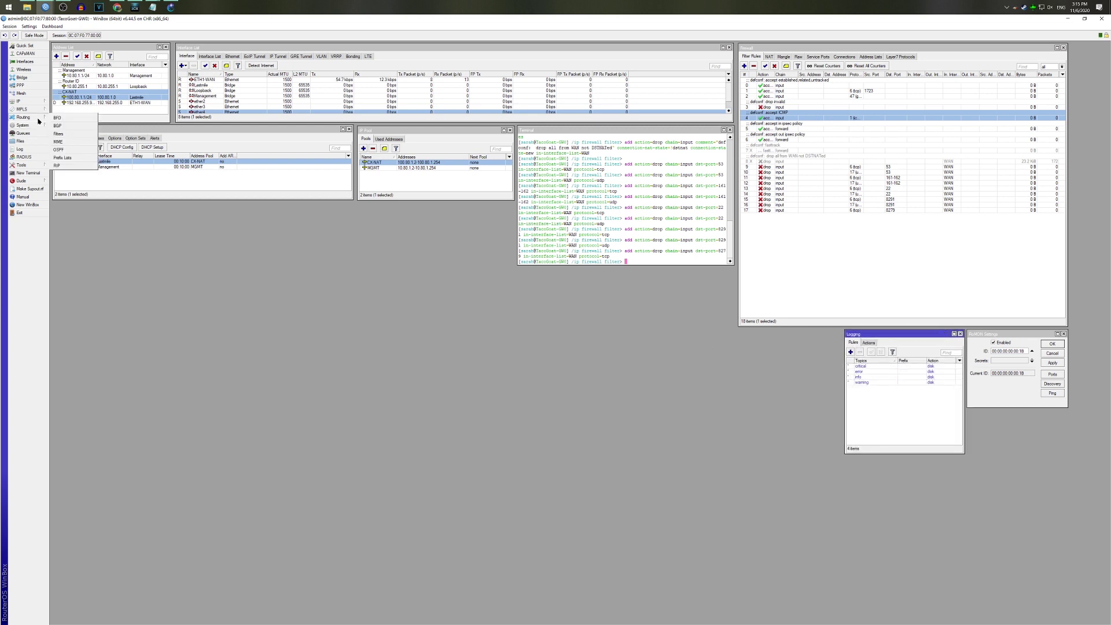
pyautogui.click(59, 149)
pyautogui.moveTo(555, 279); pyautogui.dragTo(165, 207)
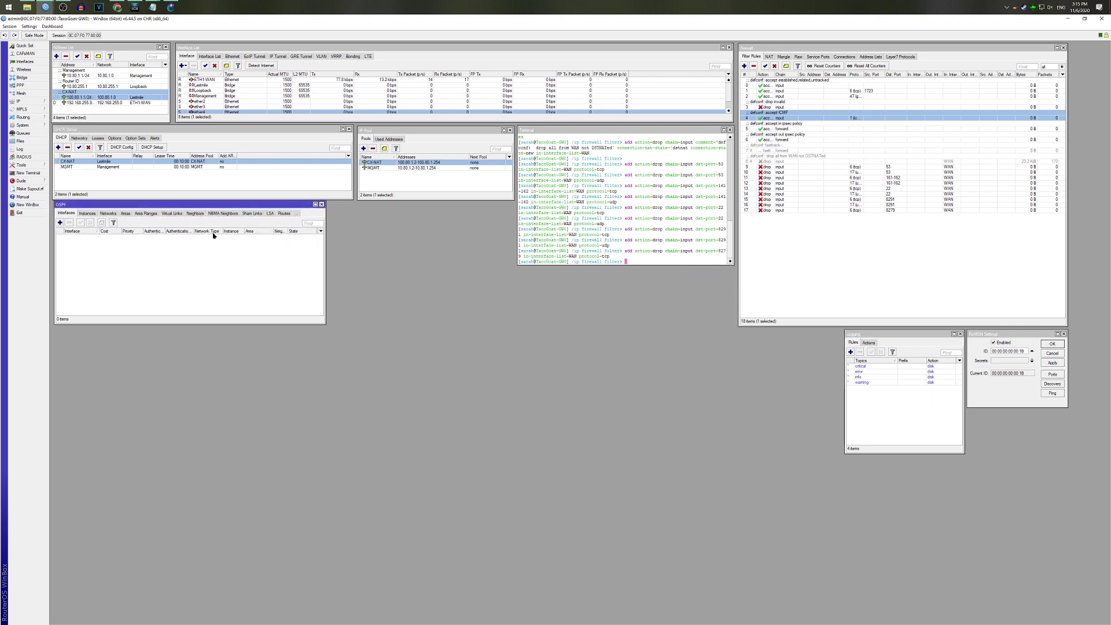
pyautogui.moveTo(252, 207); pyautogui.dragTo(250, 209)
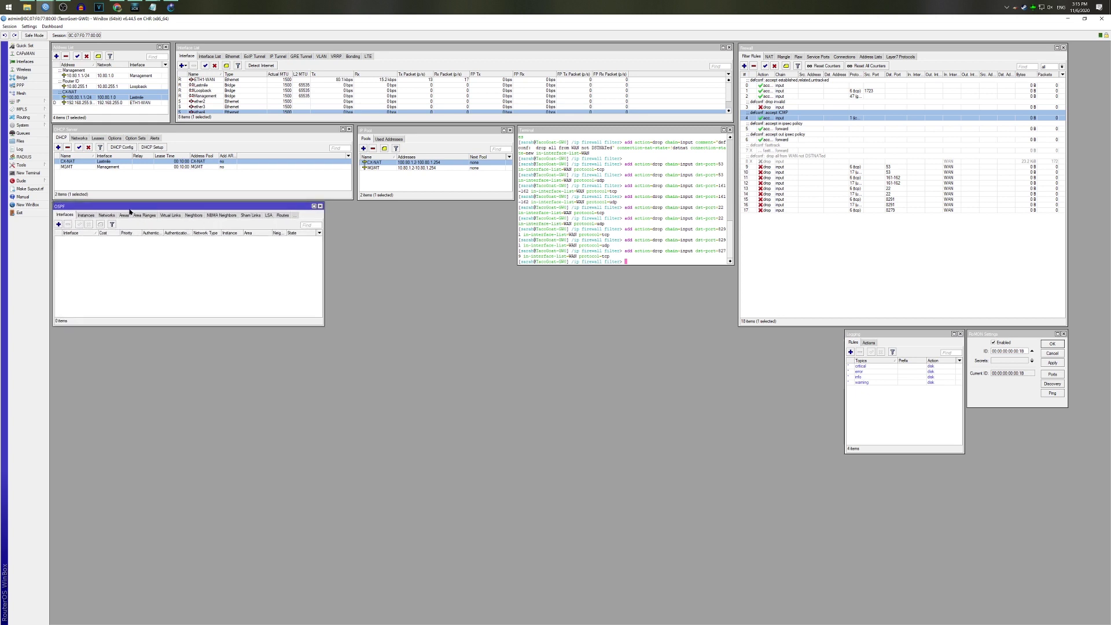
# Copy the loopback address 10.80.255.1 from the address list and add it as an OSPF network.
pyautogui.click(107, 215)
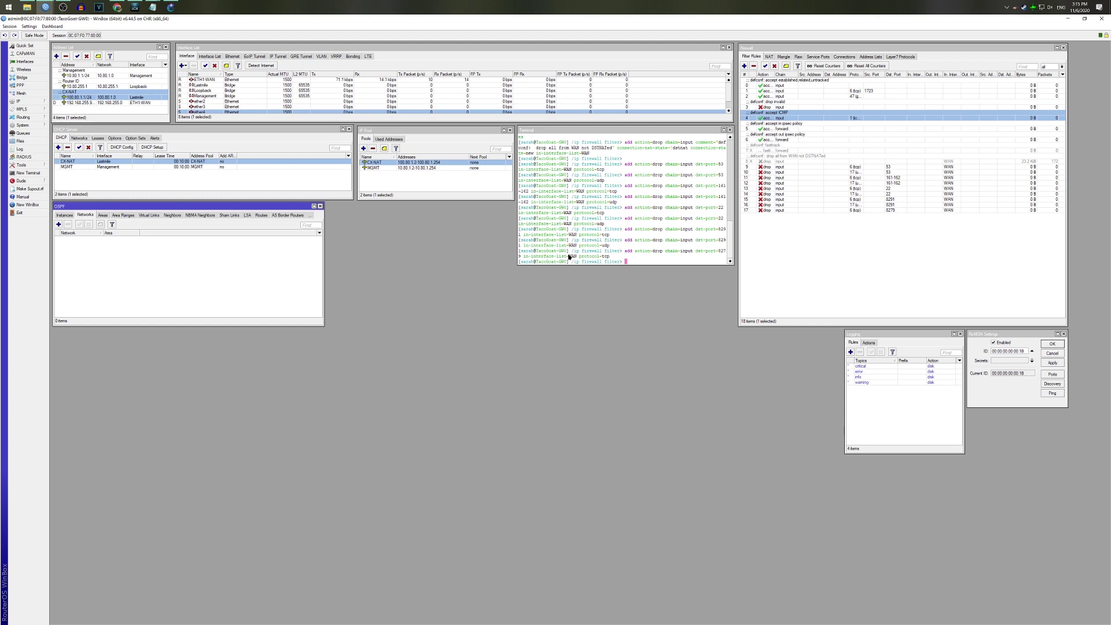
pyautogui.doubleClick(95, 86)
pyautogui.hotkey('ctrl', 'c')
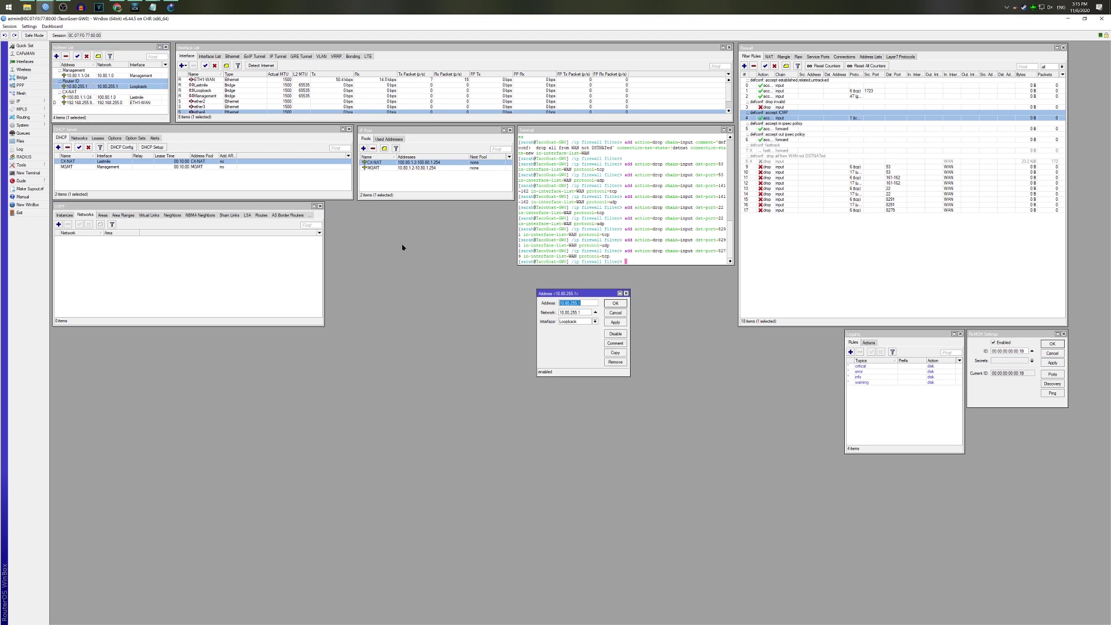
pyautogui.click(614, 305)
pyautogui.click(59, 226)
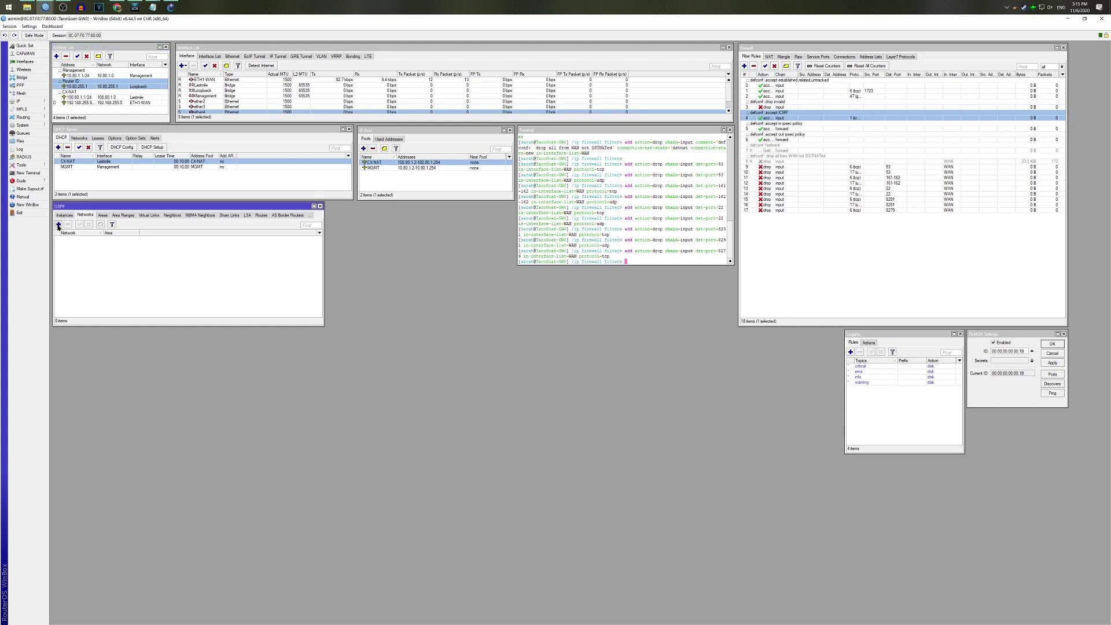
pyautogui.rightClick(578, 305)
pyautogui.click(596, 328)
pyautogui.click(603, 308)
# Rename the default OSPF instance to TacoGoat-GW0 and set its router ID to the loopback address 10.80.255.1.
pyautogui.click(64, 215)
pyautogui.doubleClick(138, 239)
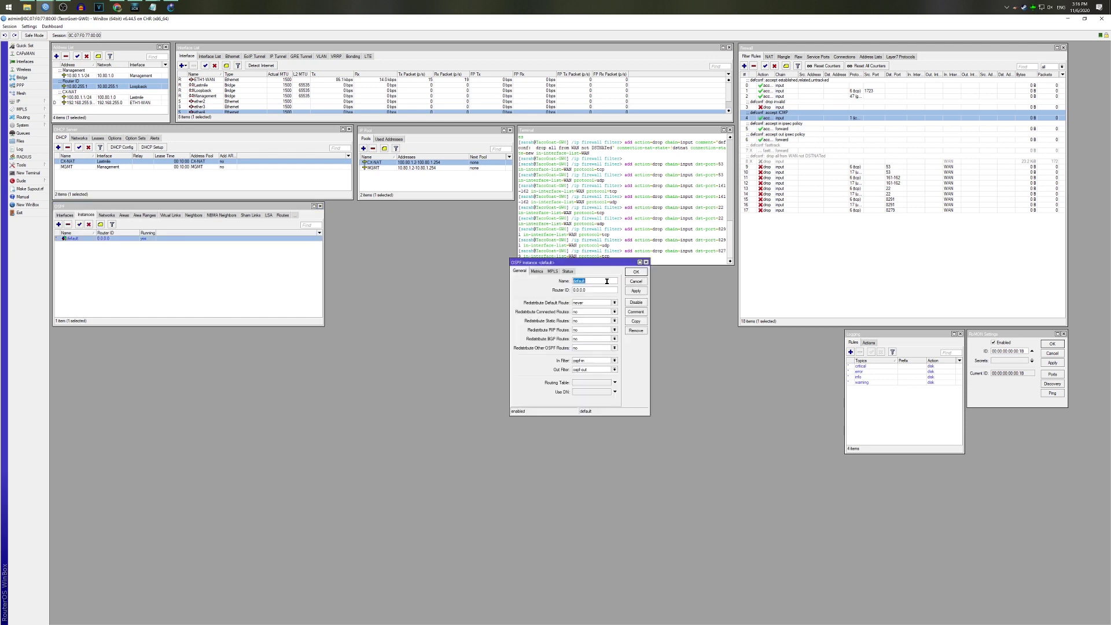
pyautogui.write('TacoGoat-GW0')
pyautogui.doubleClick(607, 289)
pyautogui.hotkey('ctrl', 'v')
# Redistribute connected and static routes as type 1 and the default route always as type 1, then save the OSPF instance.
pyautogui.click(604, 312)
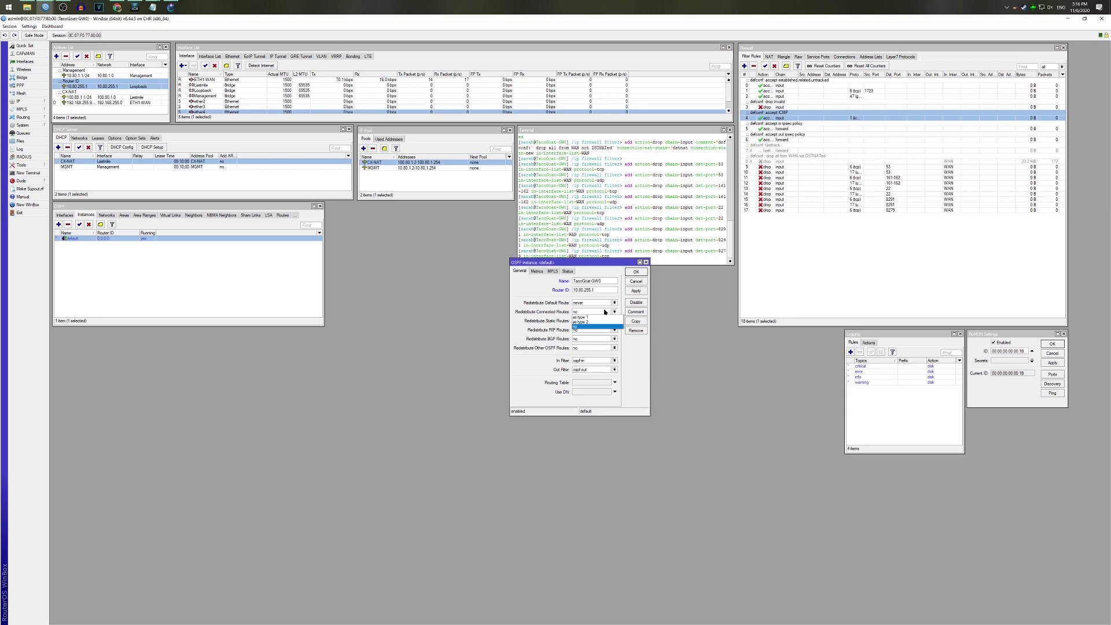
pyautogui.click(585, 317)
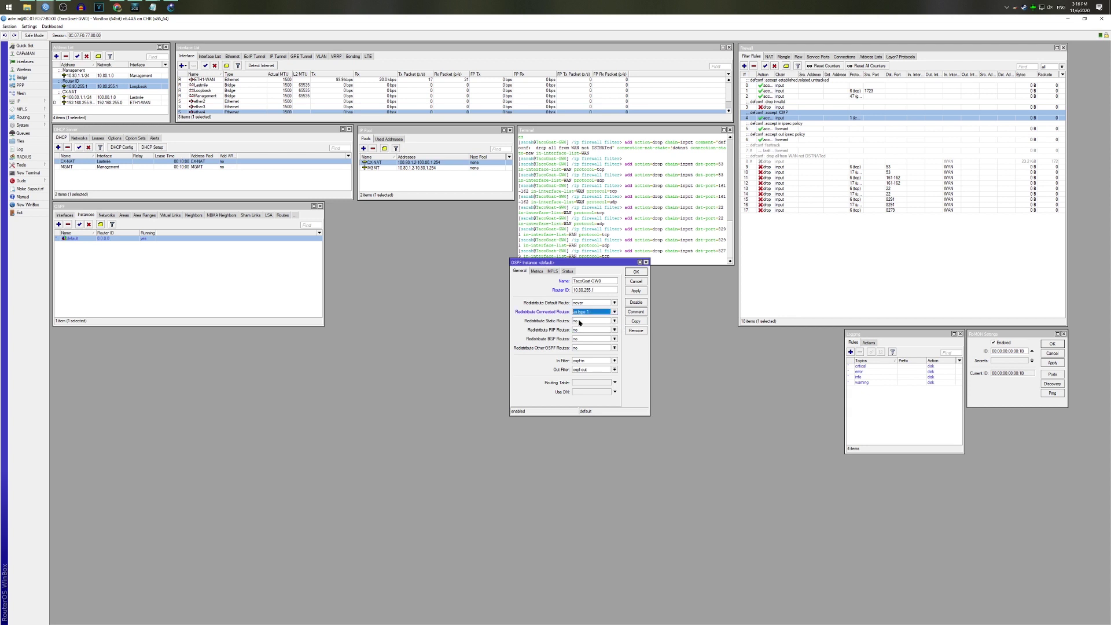
pyautogui.click(581, 321)
pyautogui.click(580, 327)
pyautogui.click(636, 291)
pyautogui.click(615, 303)
pyautogui.click(612, 311)
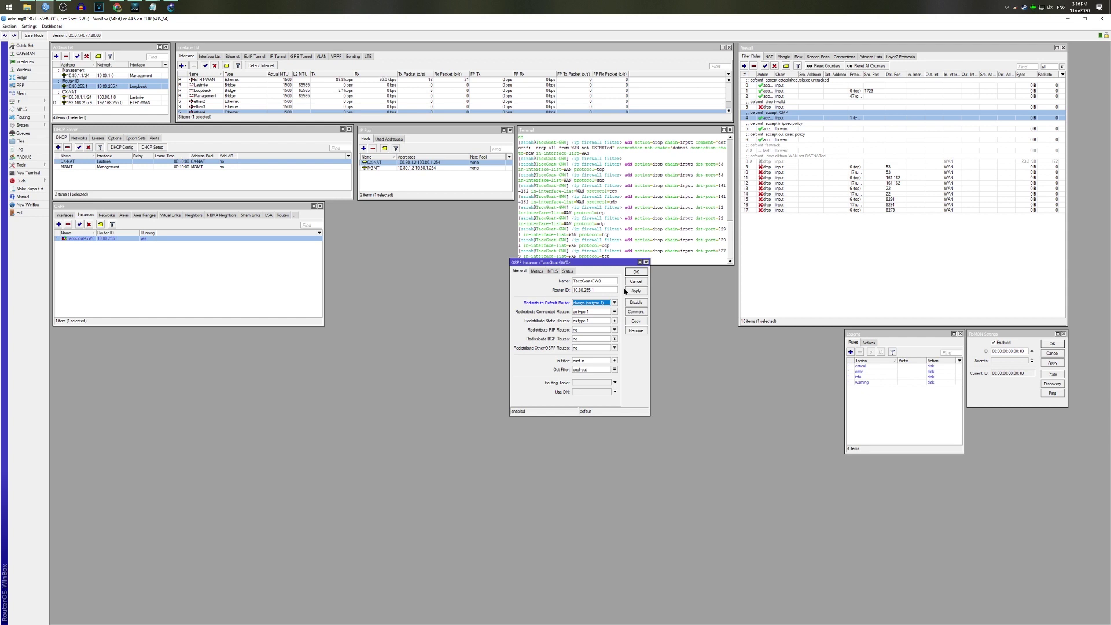
pyautogui.click(635, 272)
# Copy the dynamic Loopback OSPF interface into a static passive interface entry and save it.
pyautogui.click(65, 215)
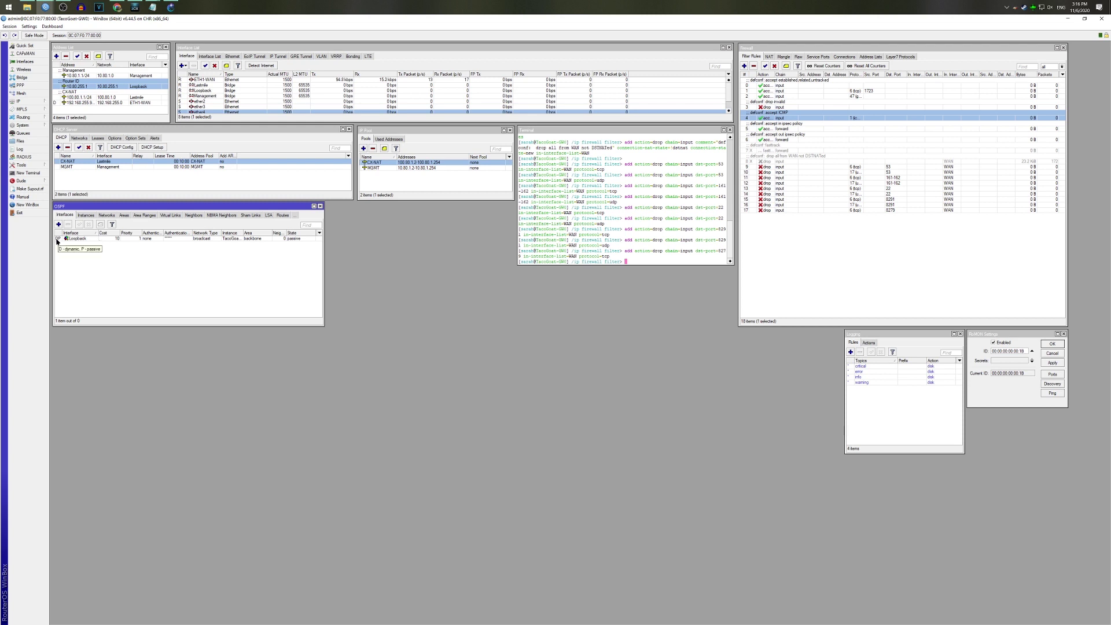
pyautogui.click(75, 238)
pyautogui.rightClick(185, 239)
pyautogui.press('Escape')
pyautogui.doubleClick(164, 238)
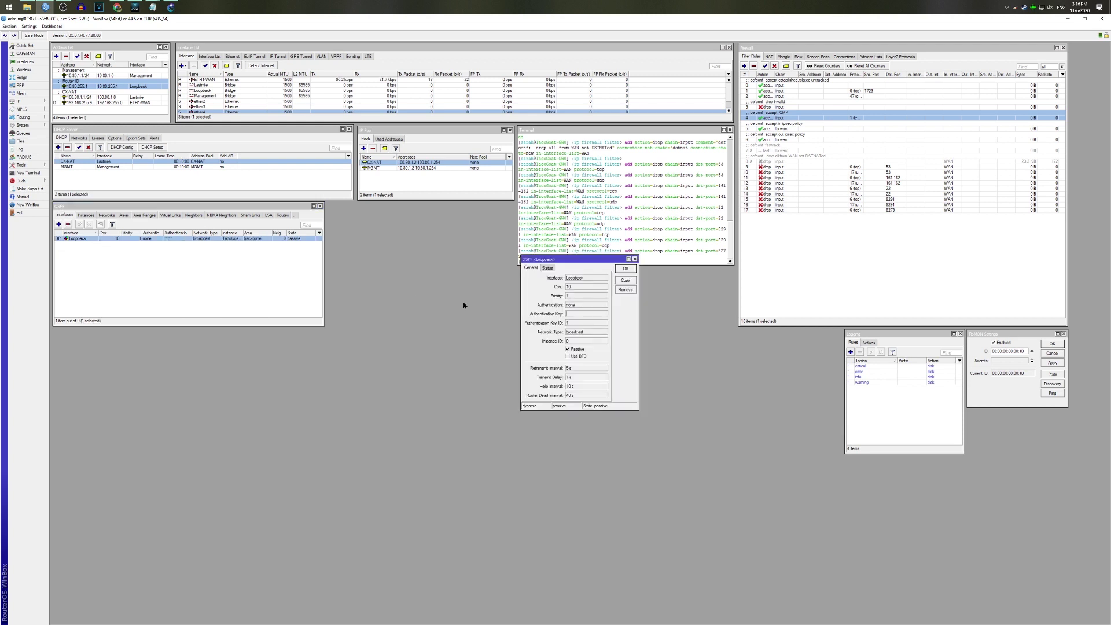
pyautogui.click(625, 280)
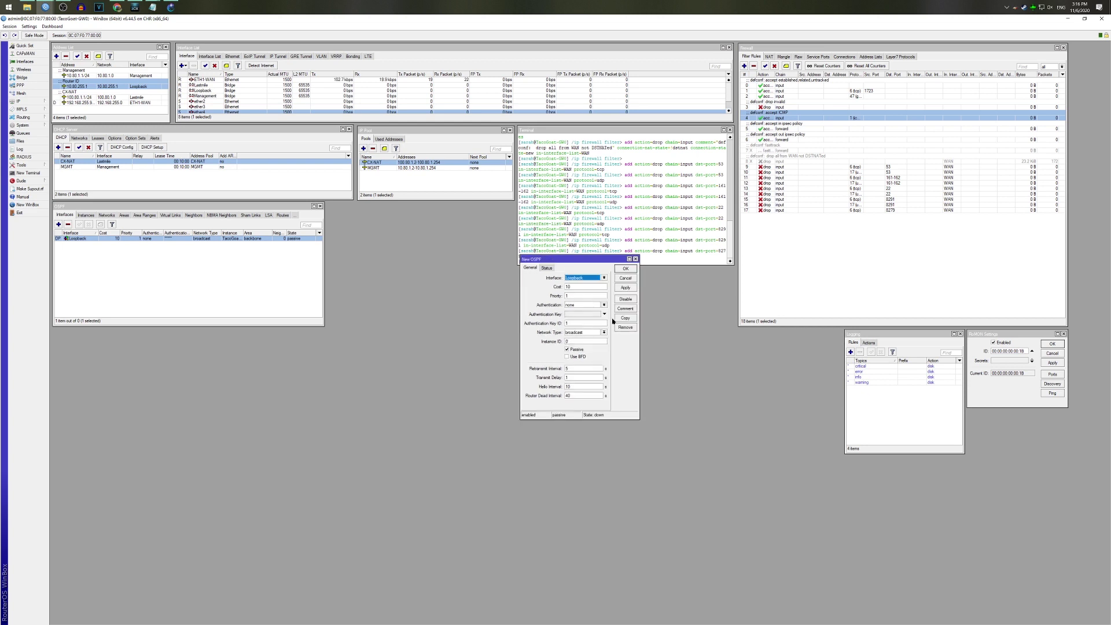
pyautogui.click(625, 278)
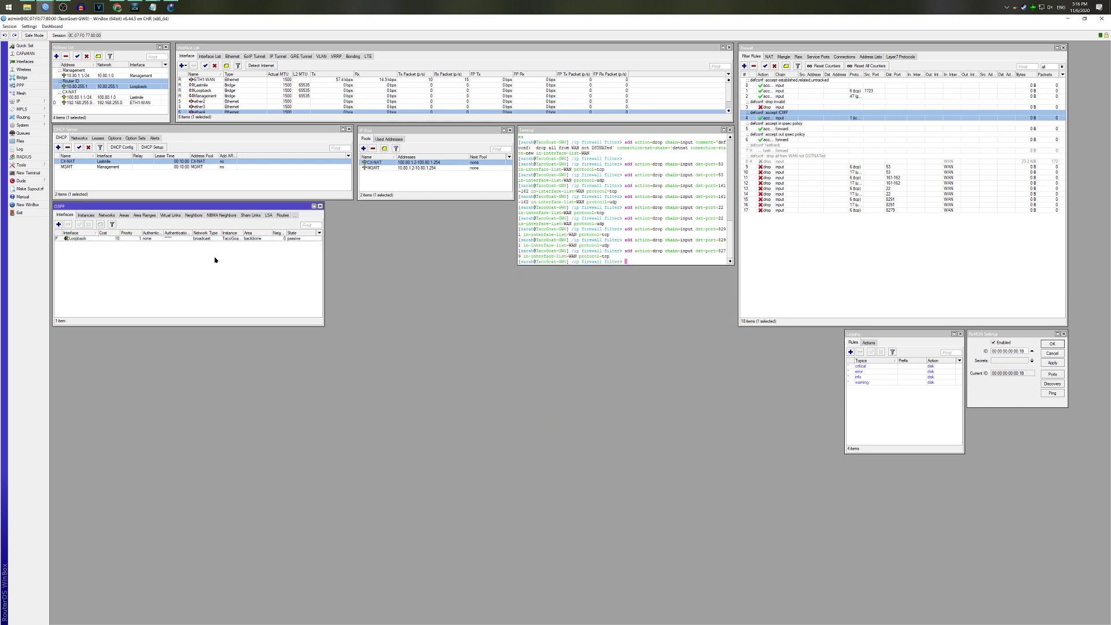
pyautogui.click(203, 239)
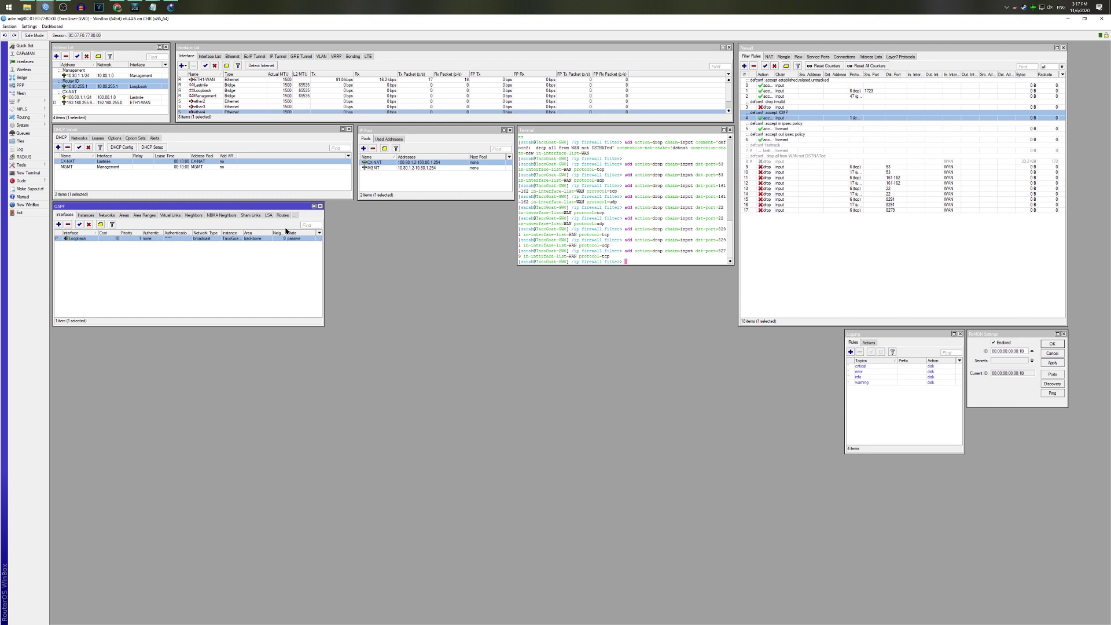
pyautogui.click(104, 84)
pyautogui.click(92, 102)
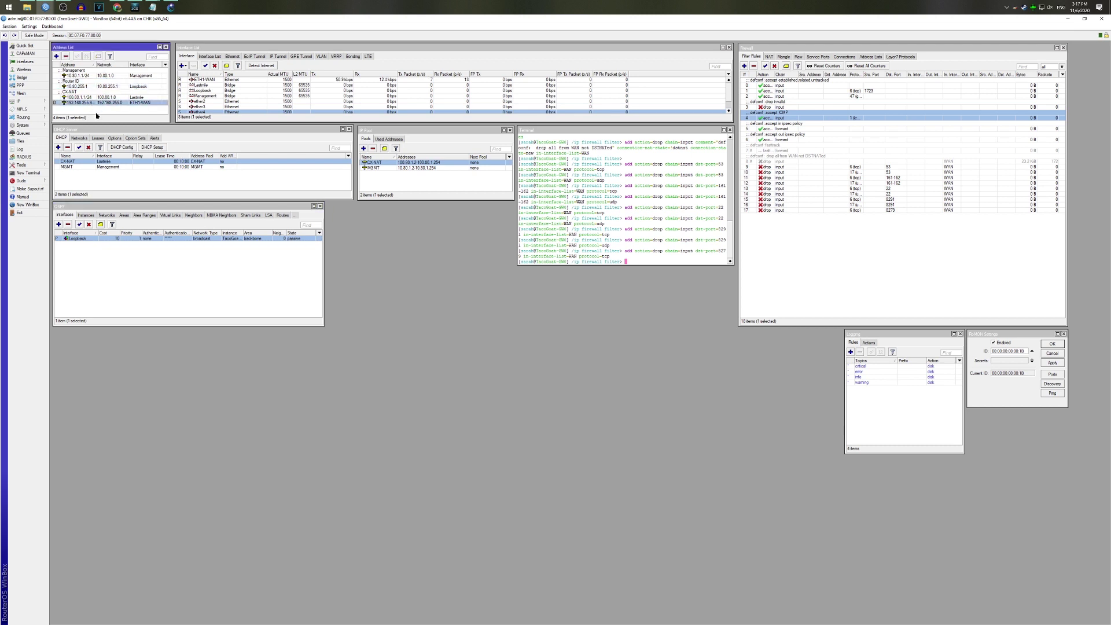
pyautogui.click(100, 97)
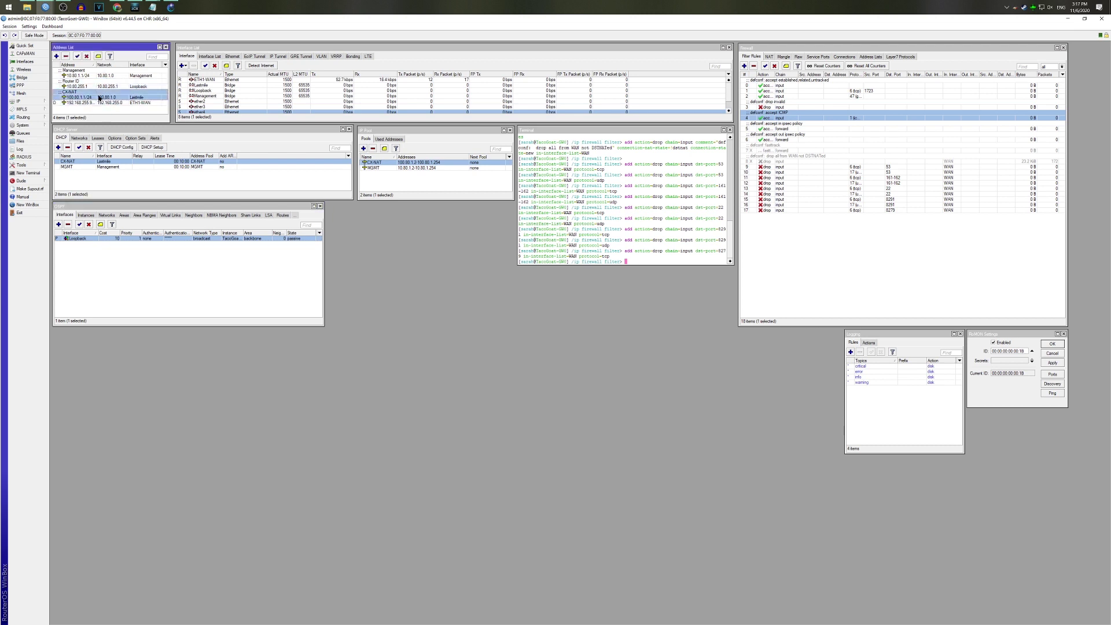
pyautogui.press('Up')
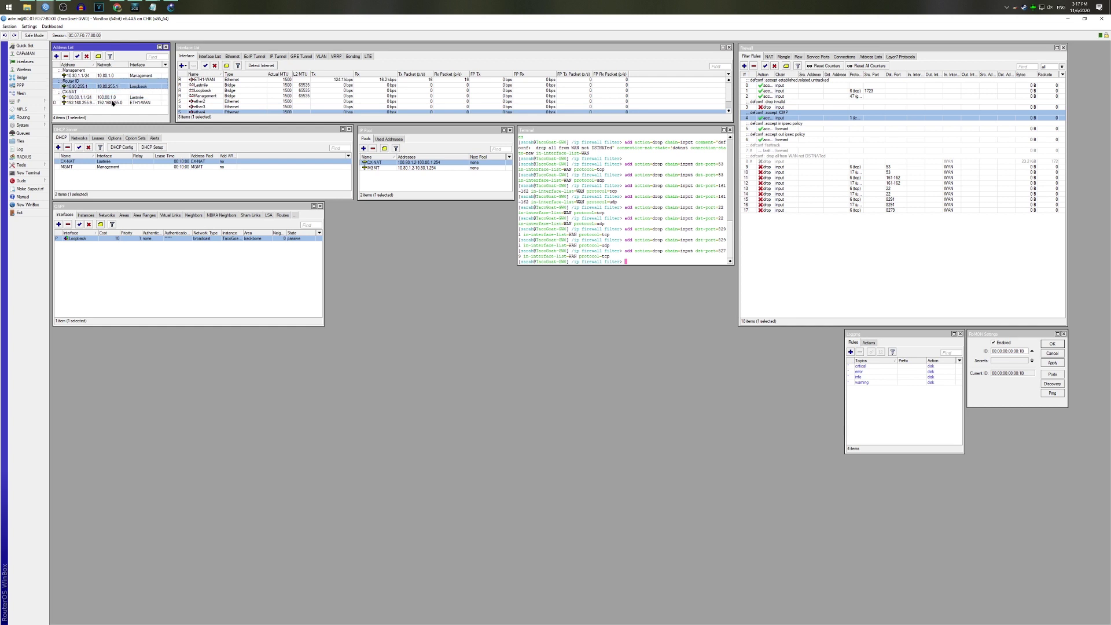
# Review the Management address and the gateway and DNS server settings of both DHCP server networks.
pyautogui.click(124, 76)
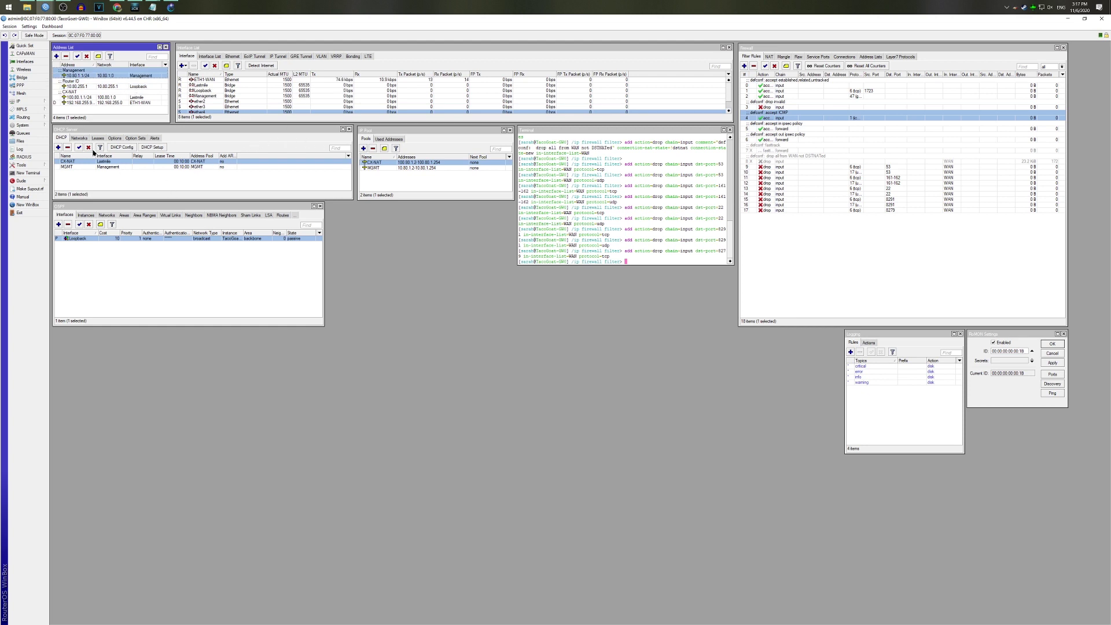
pyautogui.click(79, 138)
pyautogui.click(158, 162)
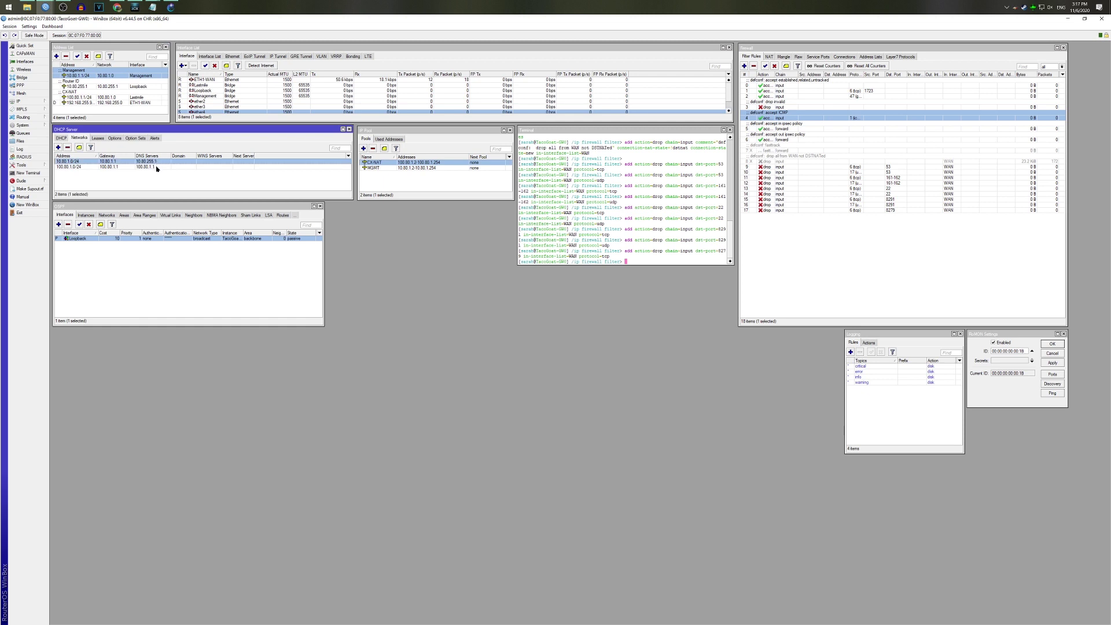
pyautogui.click(155, 167)
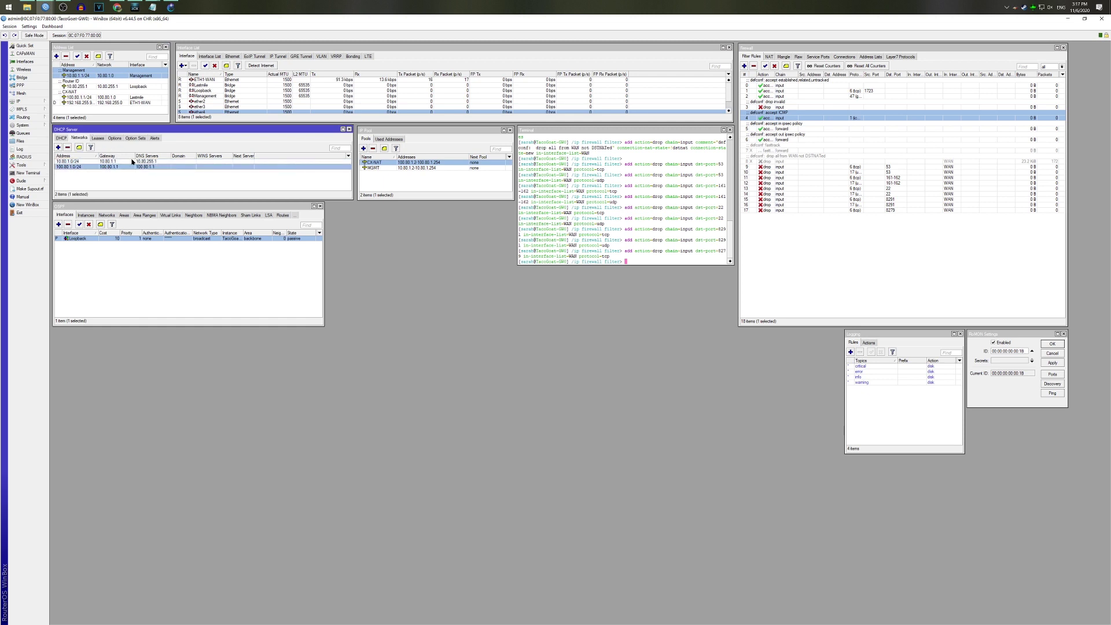
pyautogui.click(145, 161)
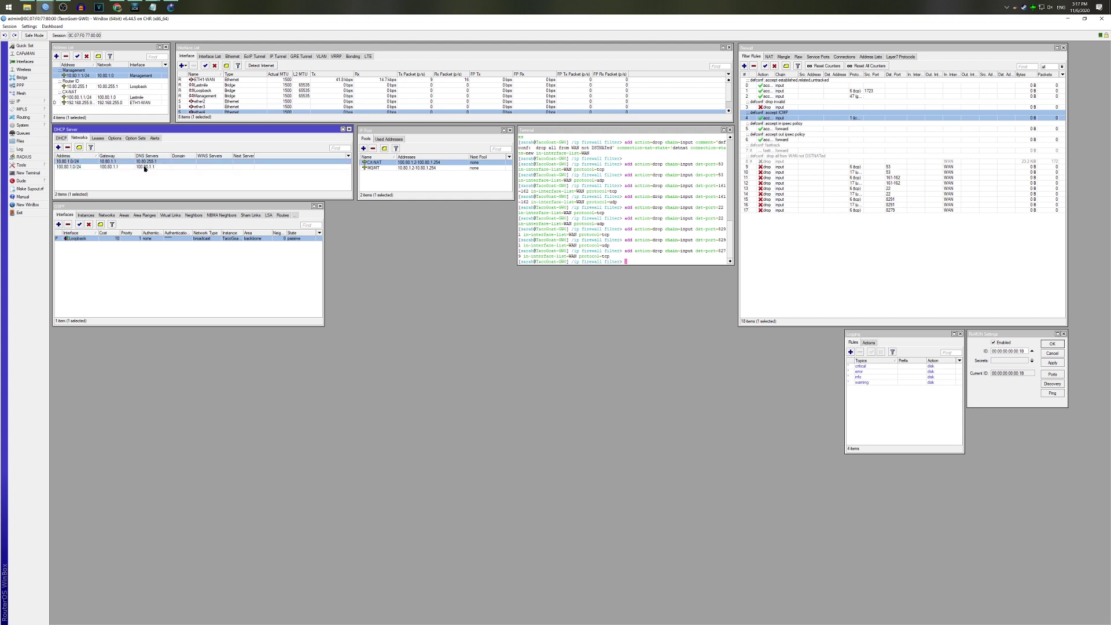
pyautogui.click(145, 166)
pyautogui.click(145, 162)
pyautogui.click(145, 167)
pyautogui.click(144, 164)
pyautogui.click(61, 138)
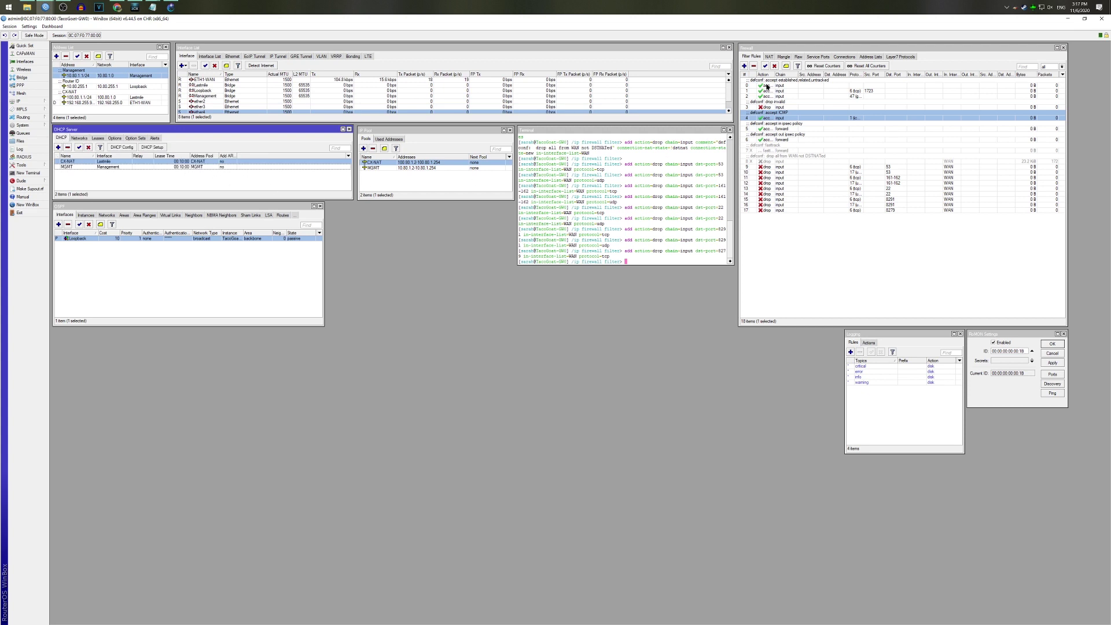
# Inspect the firewall NAT and filter rules, and look over the PPP secrets list.
pyautogui.click(770, 57)
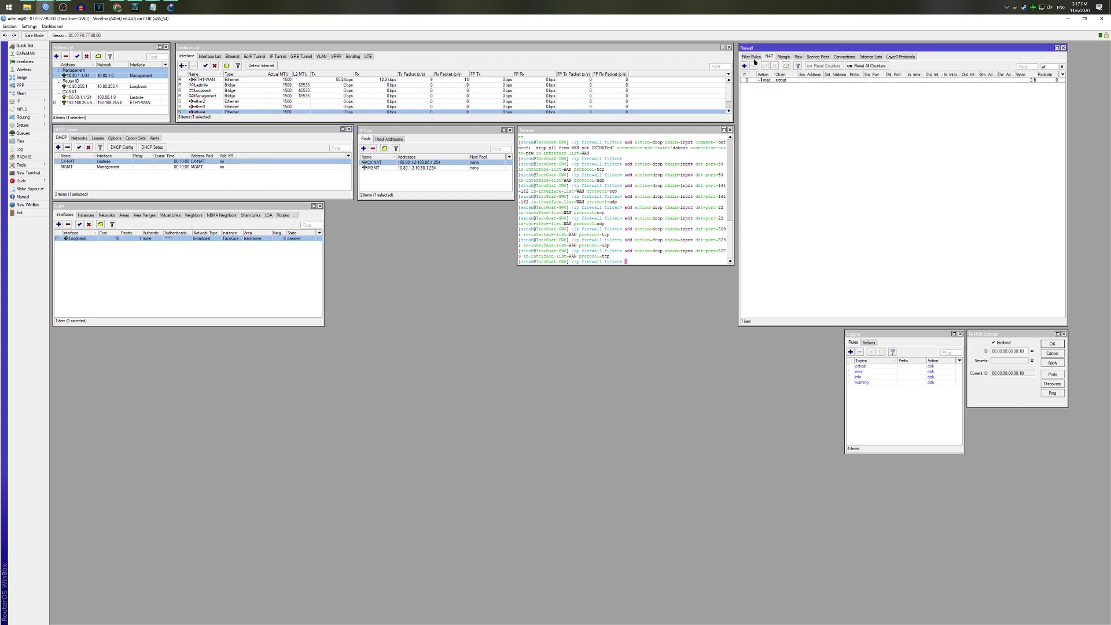
pyautogui.click(752, 57)
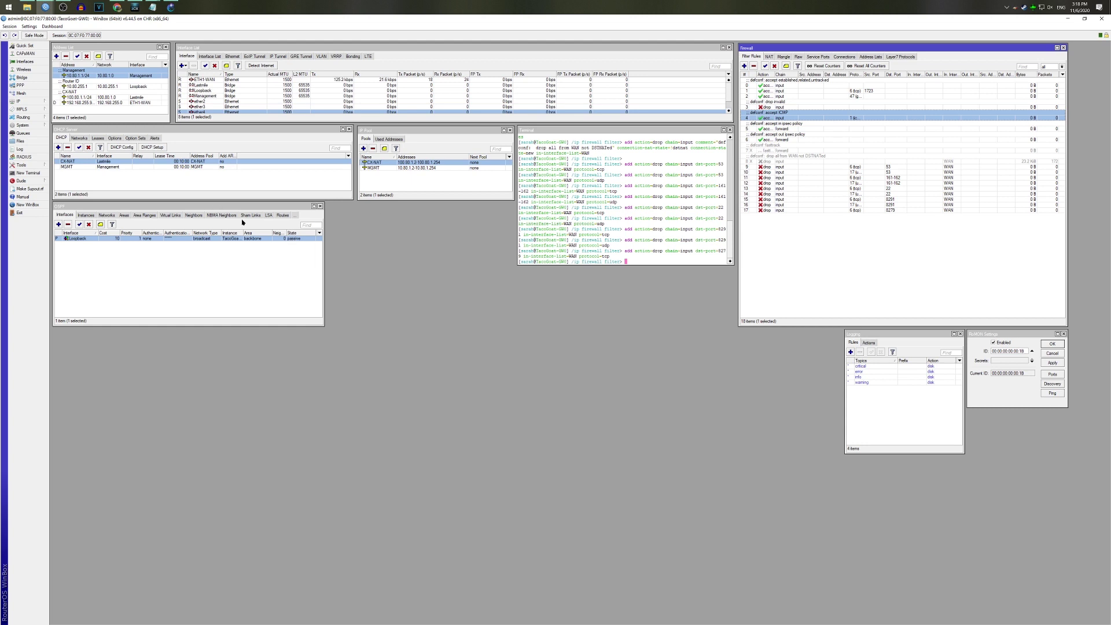
pyautogui.click(24, 86)
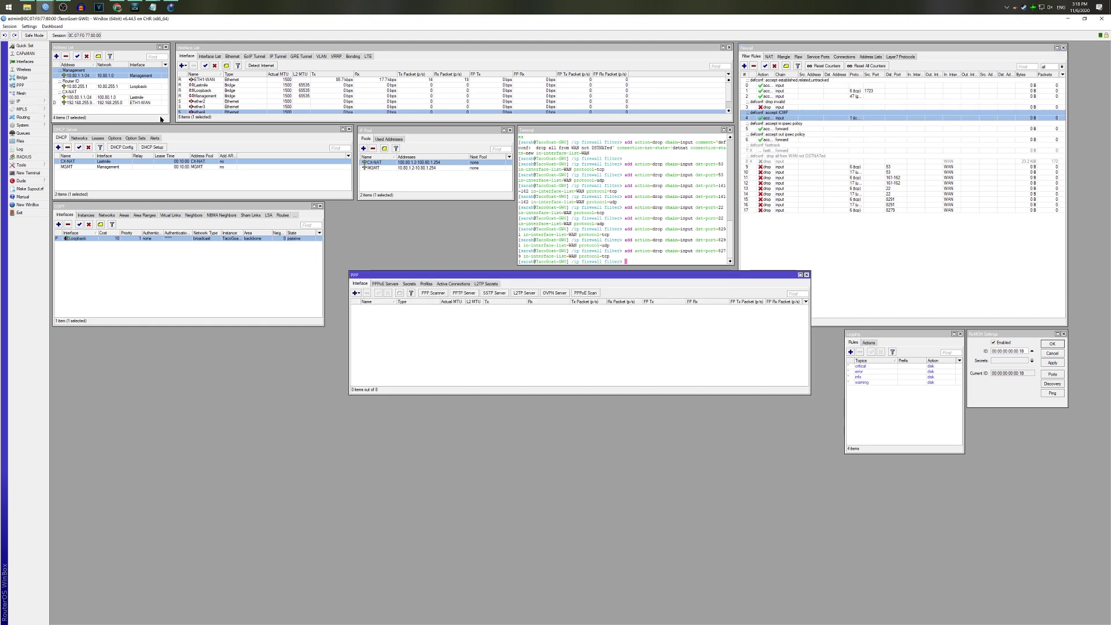
pyautogui.moveTo(379, 278); pyautogui.dragTo(343, 341)
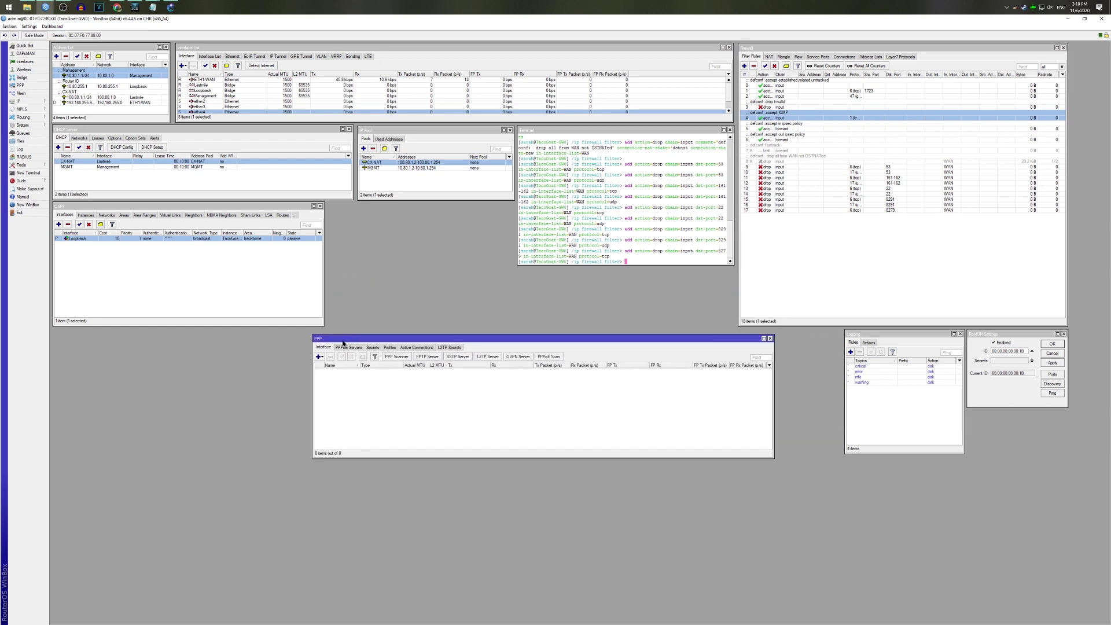
pyautogui.click(372, 347)
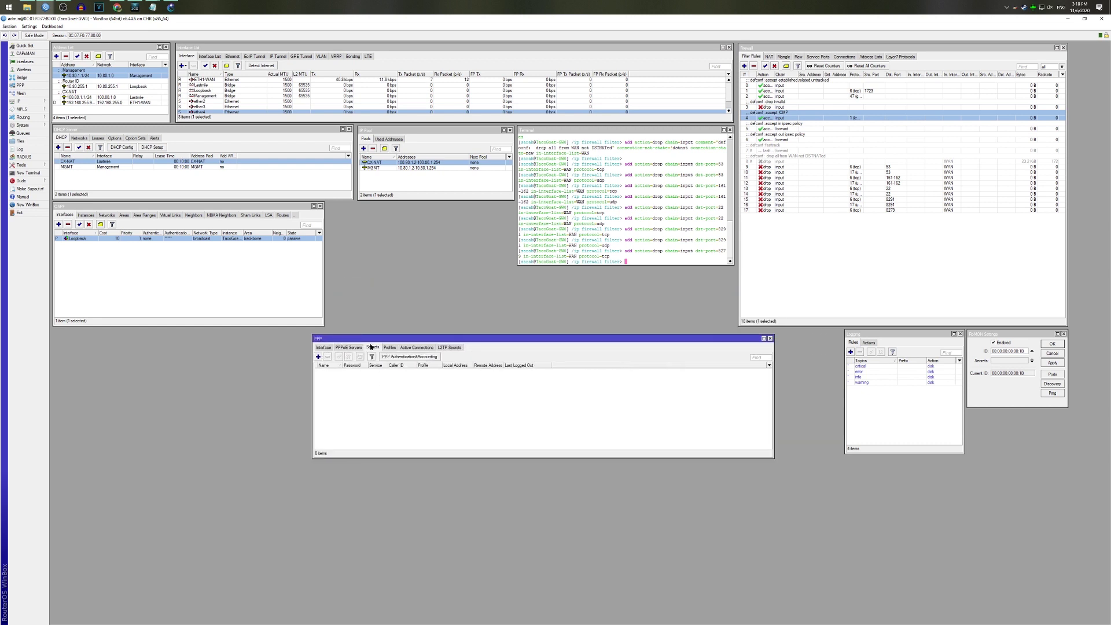
pyautogui.click(770, 339)
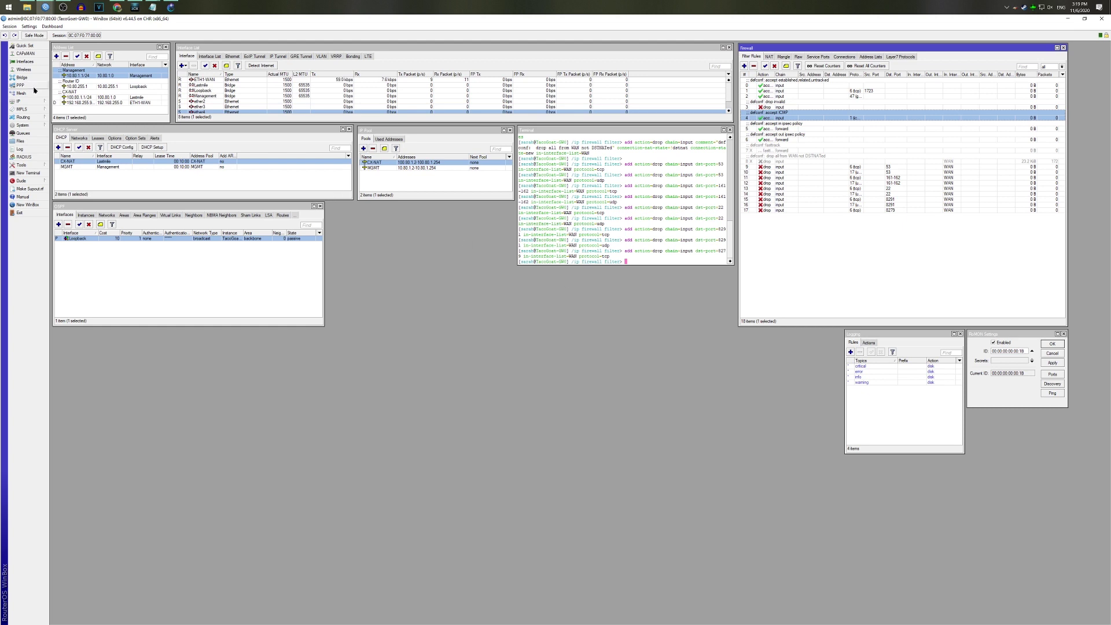
# Create an unencrypted router backup named TacoGpoat-GW0-SK-11-6-2020 and bring up the download option for the backup file.
pyautogui.click(31, 144)
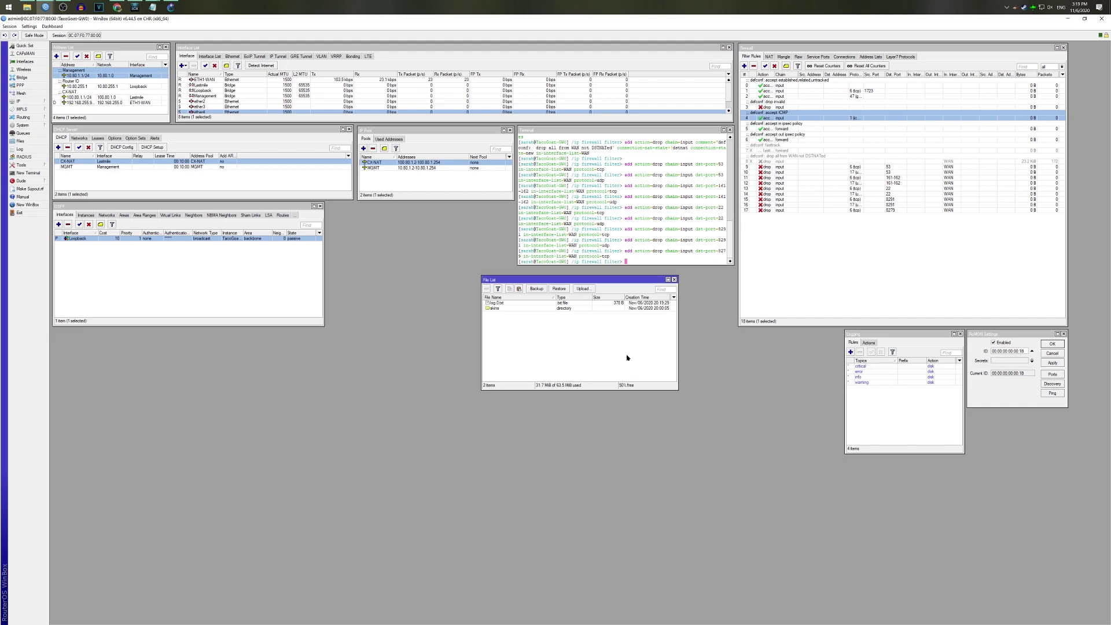
pyautogui.click(536, 288)
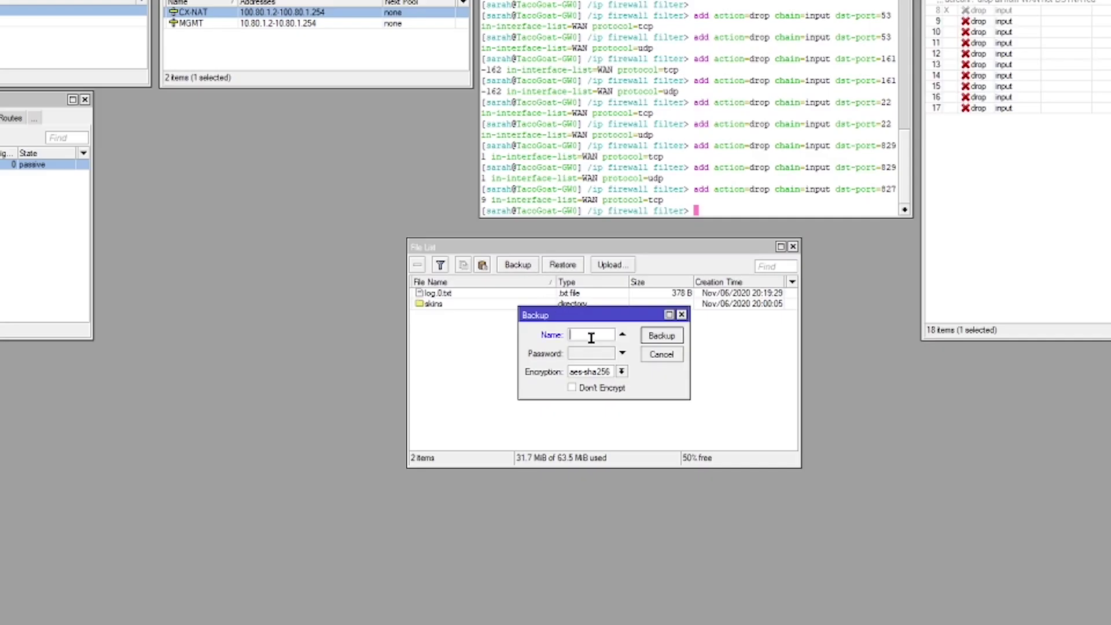
pyautogui.write('TacoGoa')
pyautogui.write('t-GW0')
pyautogui.write('-')
pyautogui.write('SK')
pyautogui.write('-11-6-20')
pyautogui.write('20')
pyautogui.click(590, 389)
pyautogui.click(662, 335)
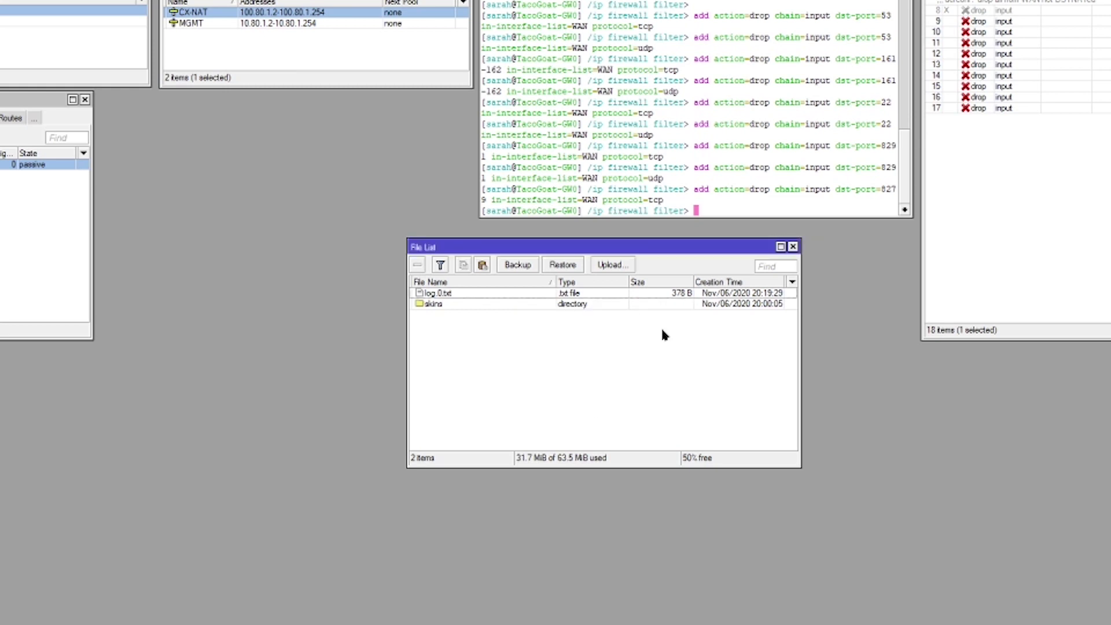
pyautogui.click(428, 293)
pyautogui.rightClick(562, 293)
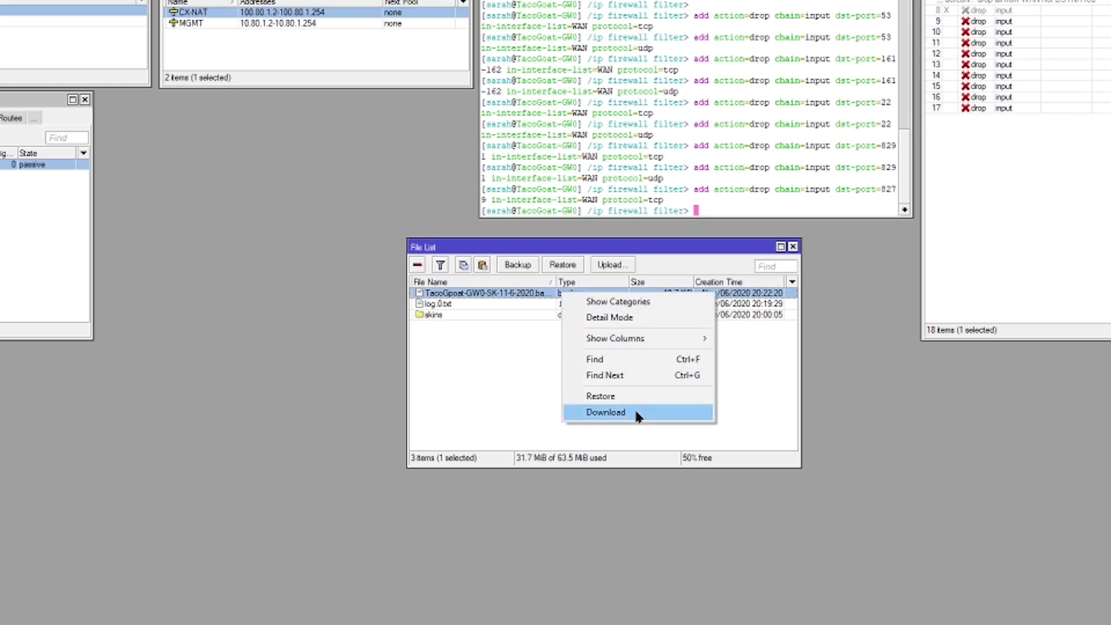
# Log in to a new, enlarged terminal window with the account's username and export the router's full configuration.
pyautogui.click(294, 277)
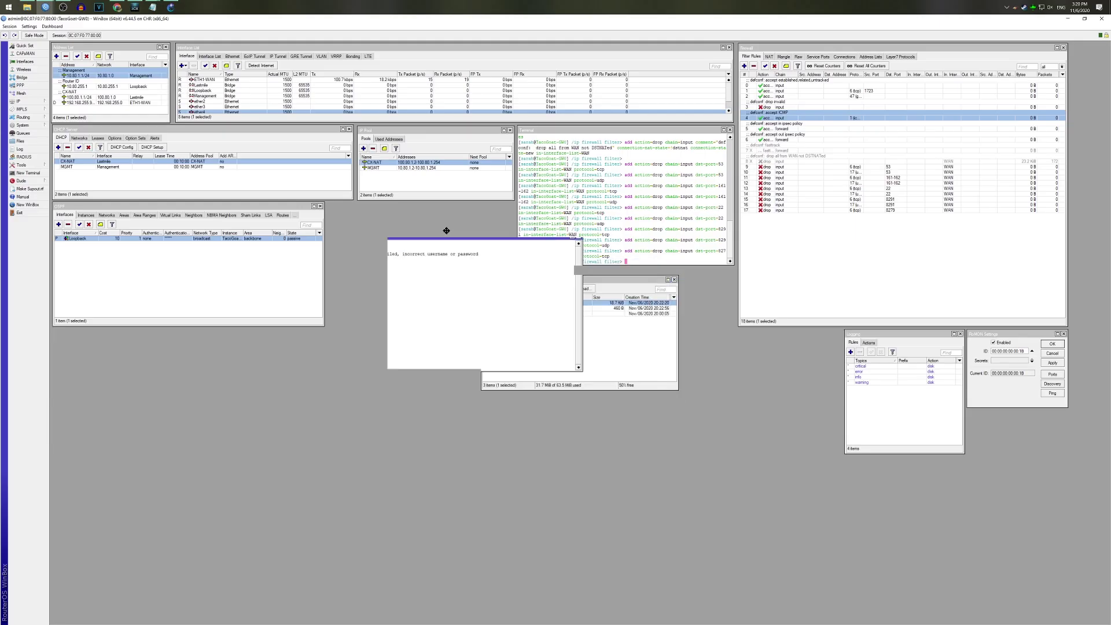
pyautogui.moveTo(337, 140); pyautogui.dragTo(0, 0)
pyautogui.moveTo(173, 55); pyautogui.dragTo(152, 54)
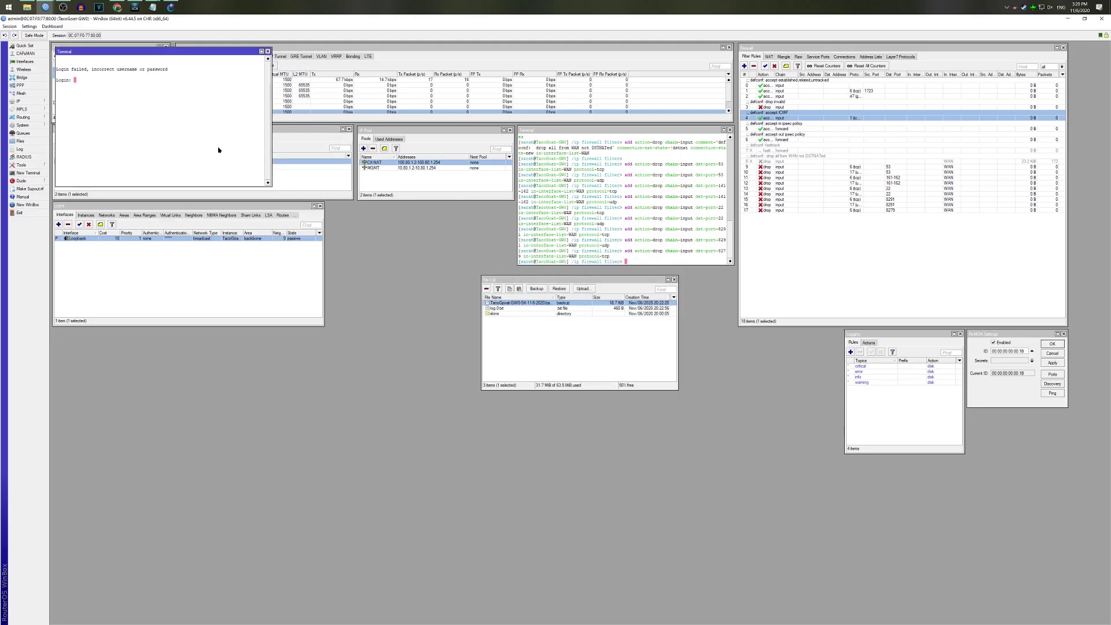
pyautogui.moveTo(269, 184); pyautogui.dragTo(643, 579)
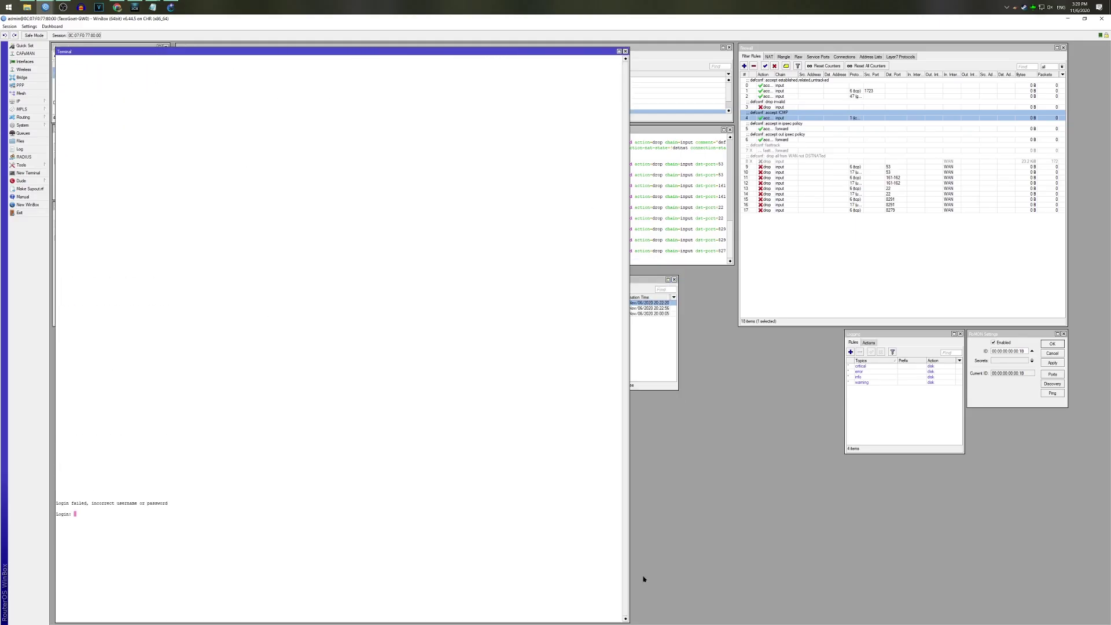
pyautogui.write('sarah')
pyautogui.press('Return')
pyautogui.press('Return')
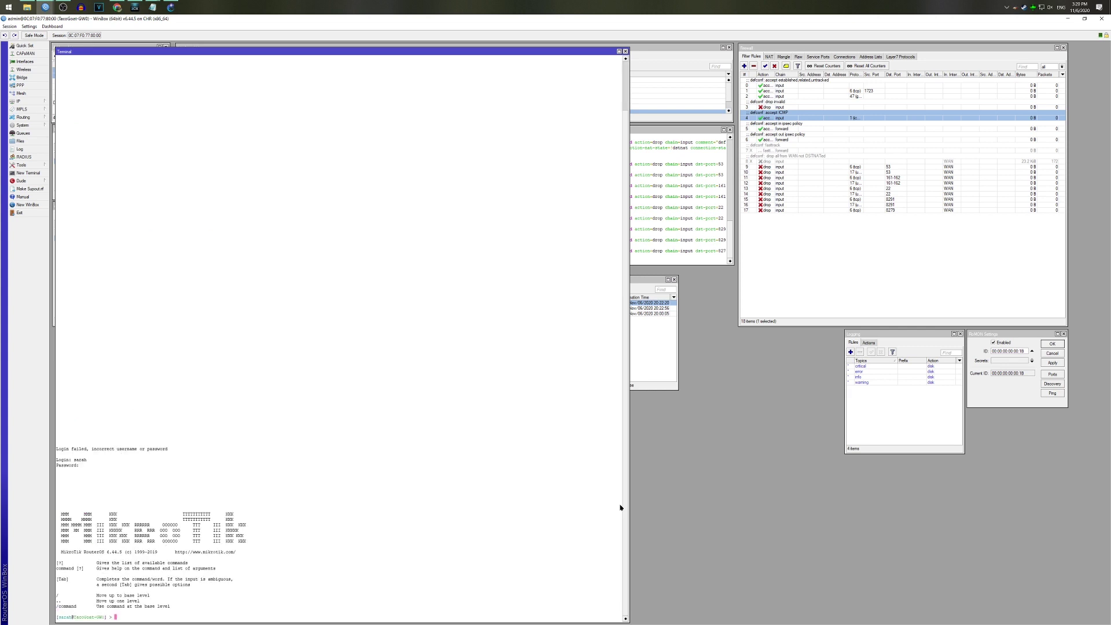
pyautogui.write('export')
pyautogui.press('Return')
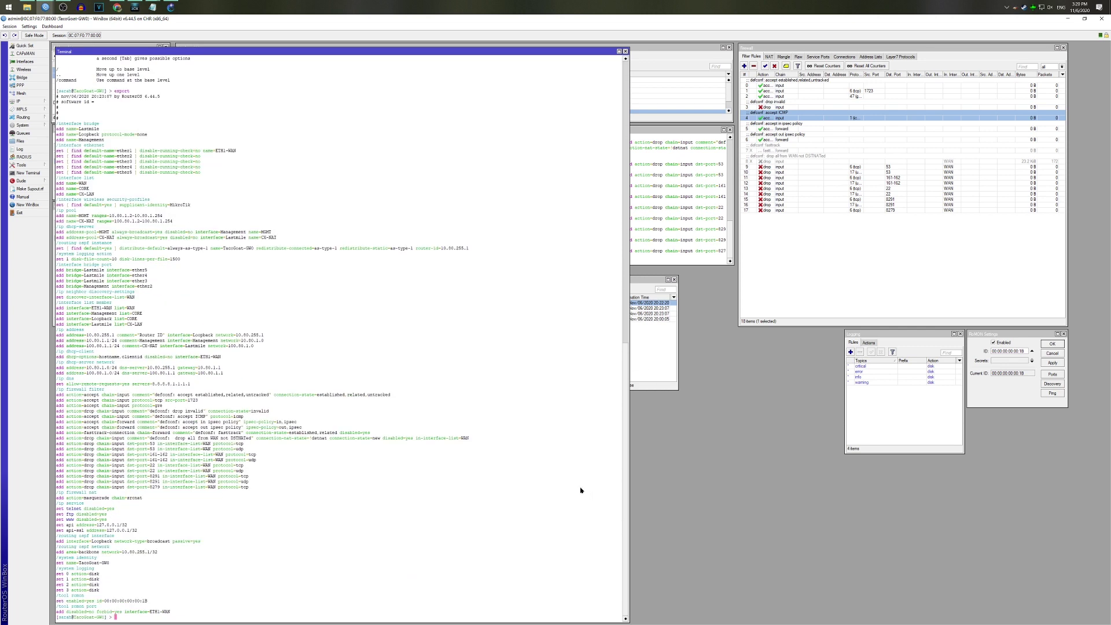